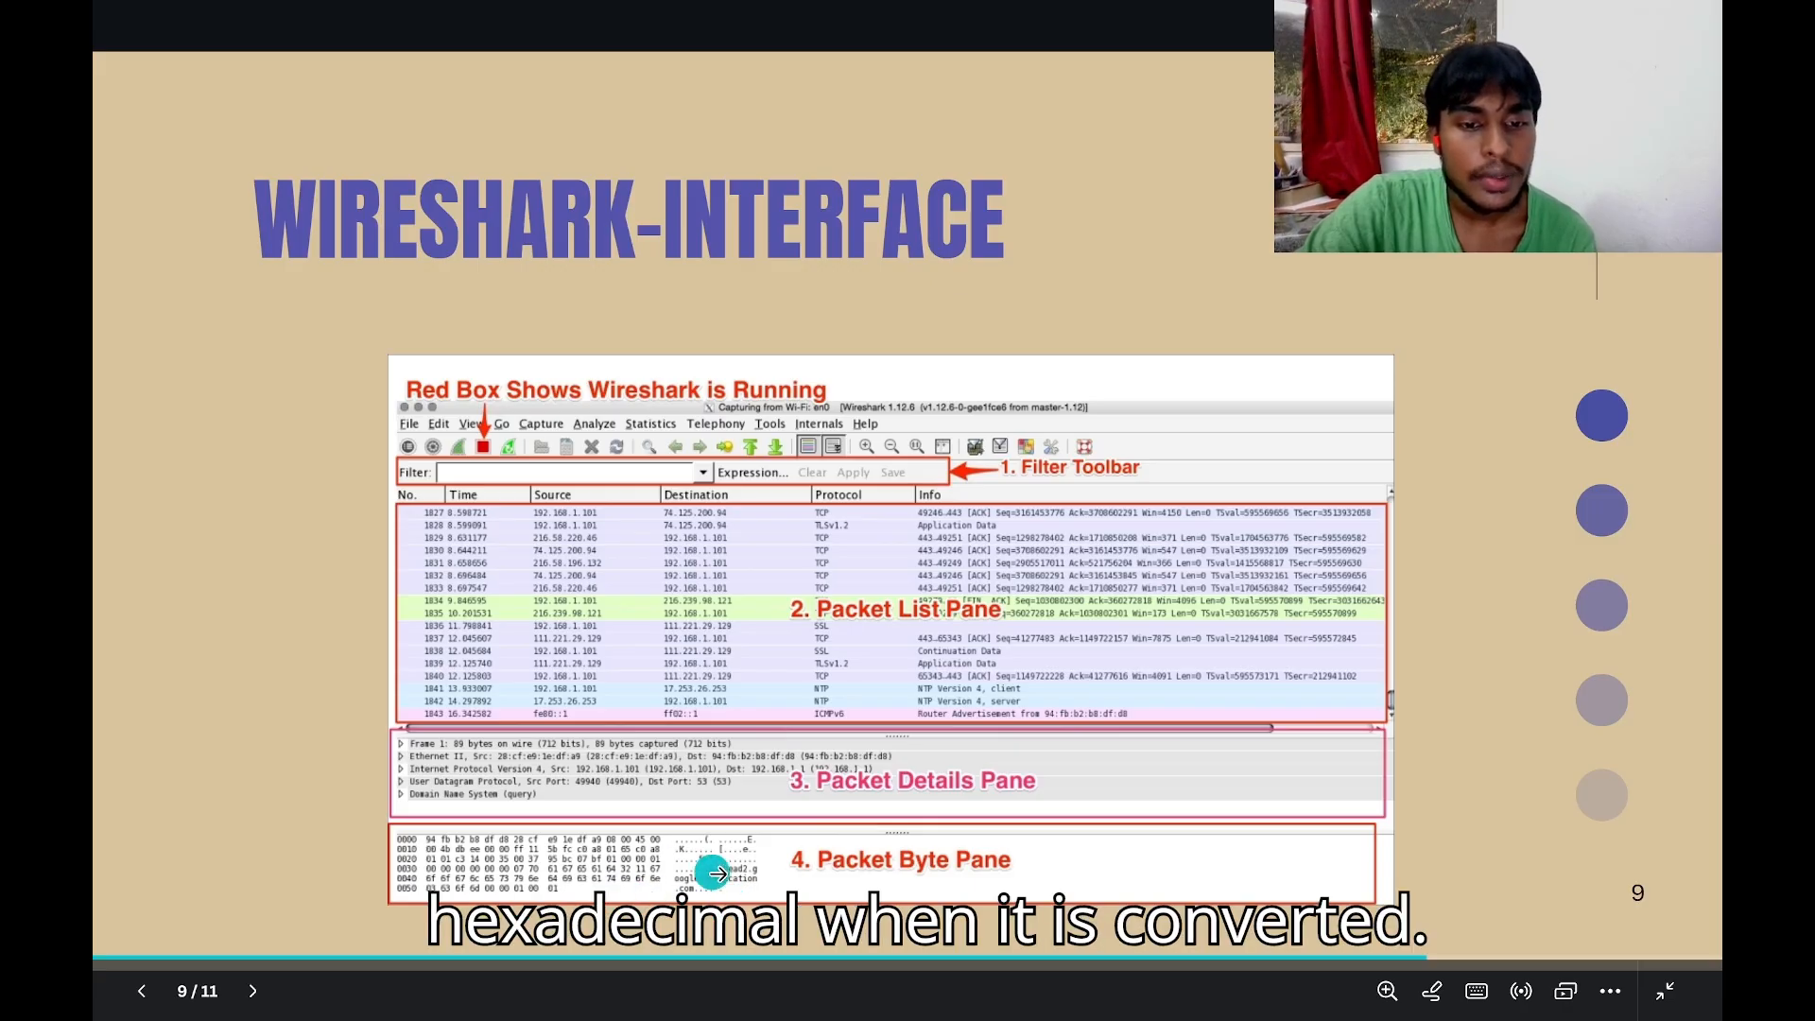
Step through slides 9–10, exit the Canva slideshow, and switch to VirtualBox Manager.
left_click(1370, 634)
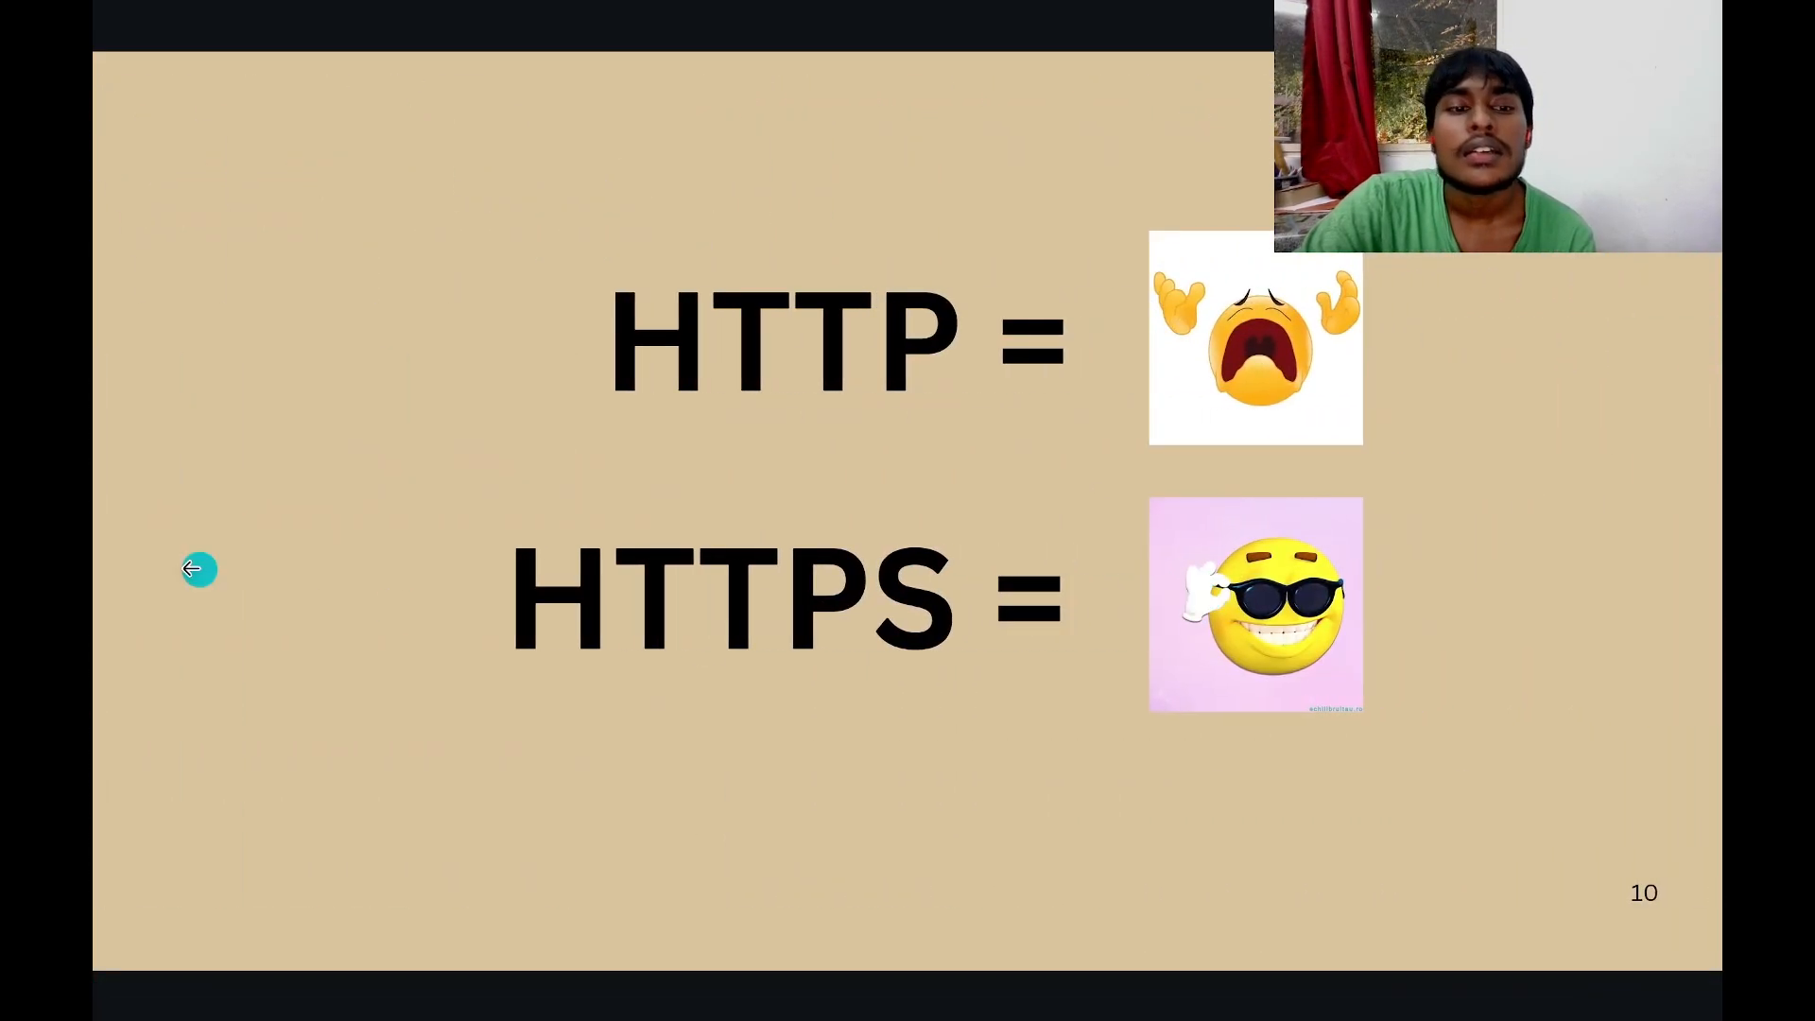
left_click(184, 567)
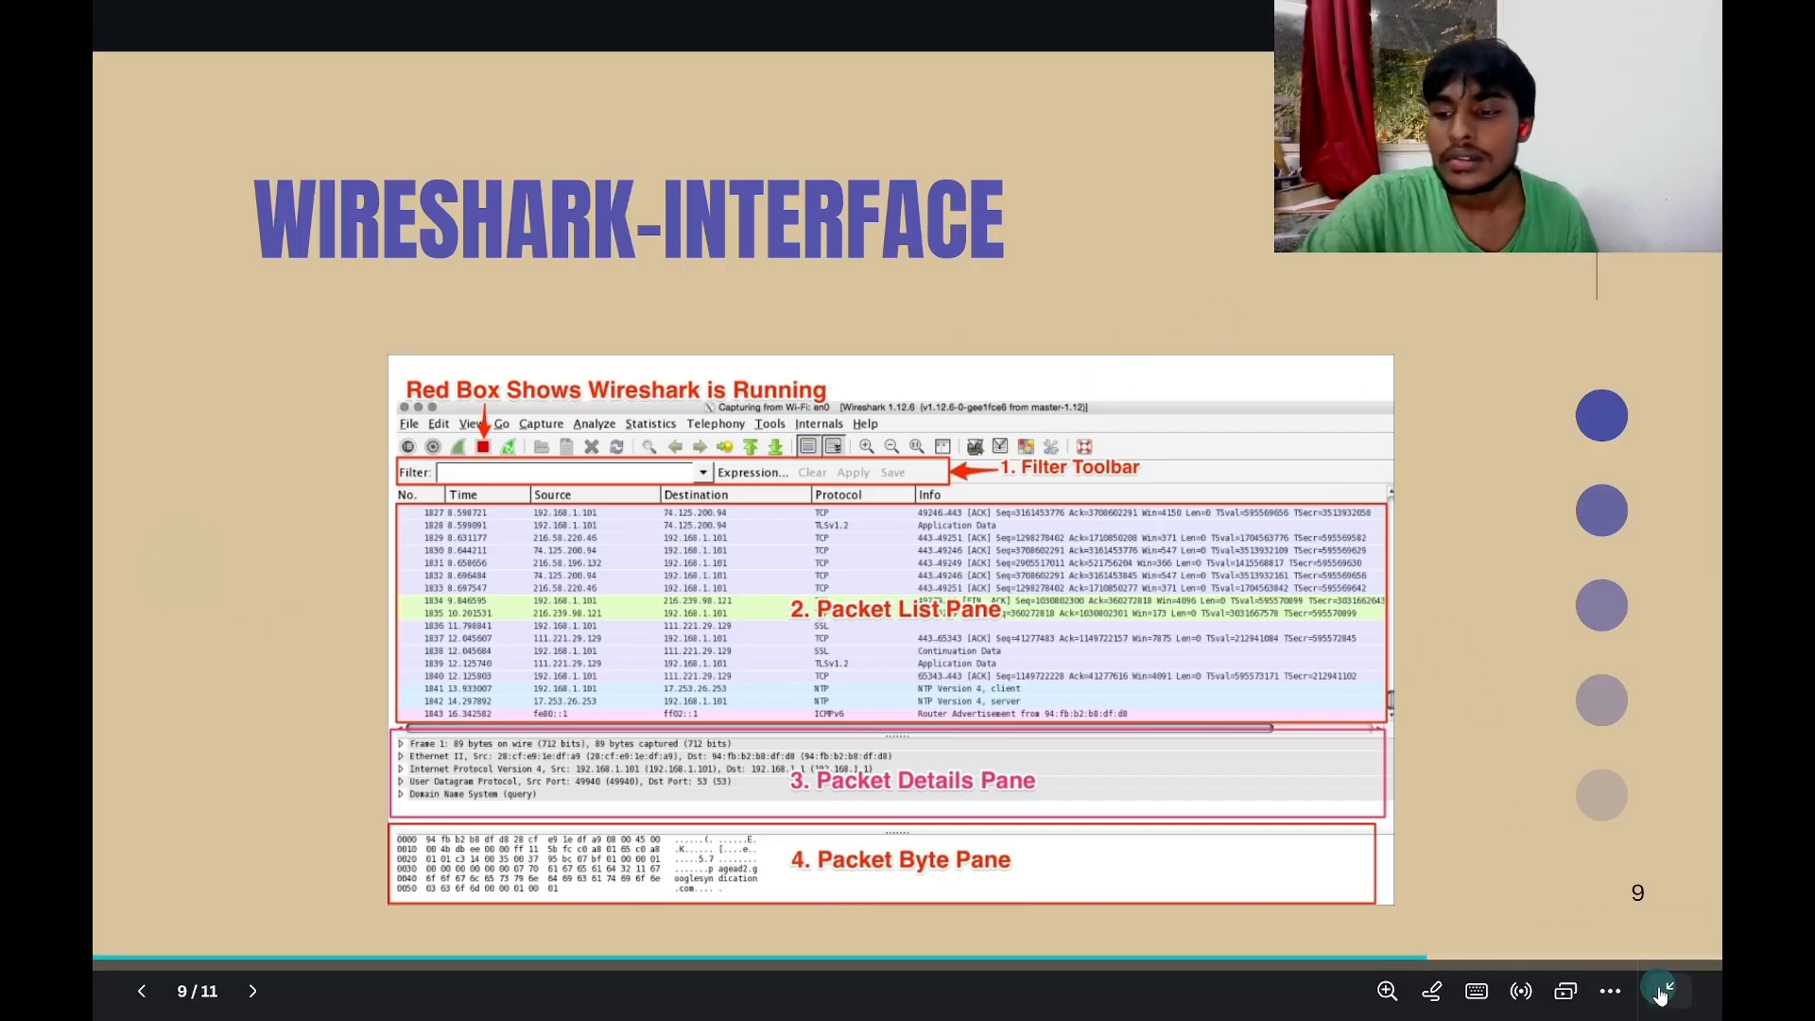
left_click(1666, 990)
left_click(1109, 993)
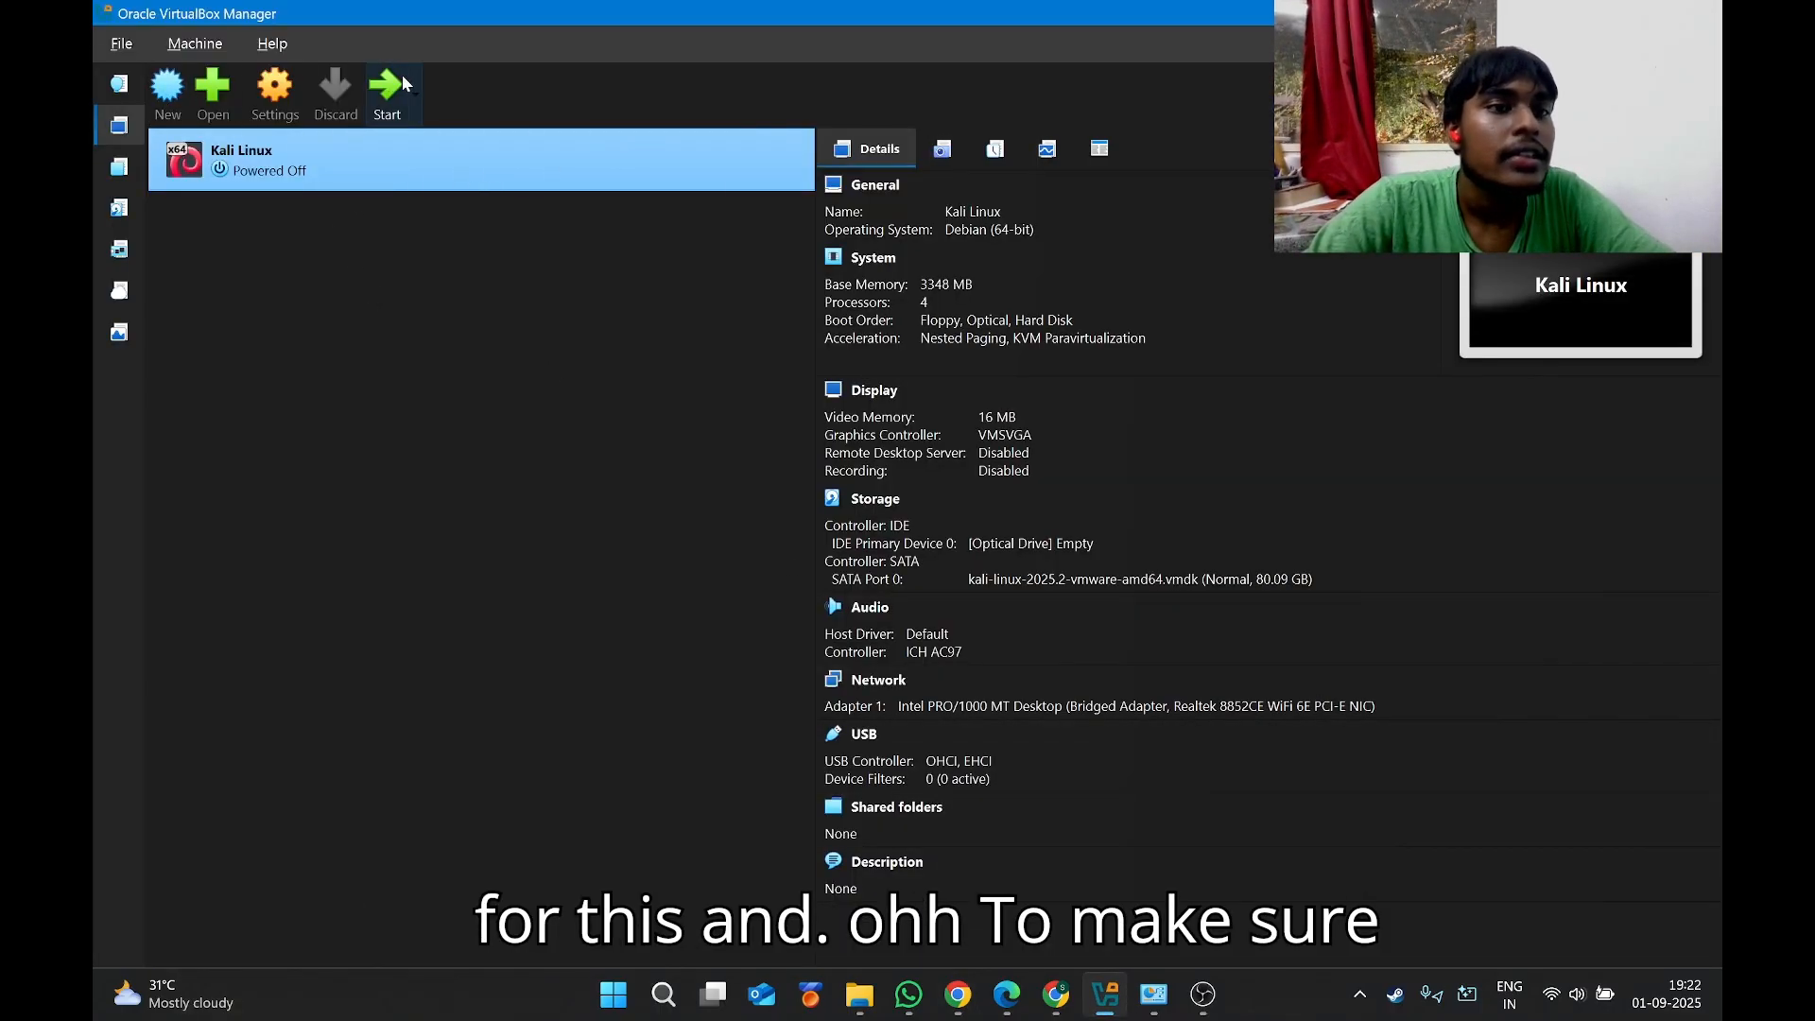
Save the Kali VM's bridged adapter with Promiscuous Mode Allow All, then start the VM.
left_click(274, 91)
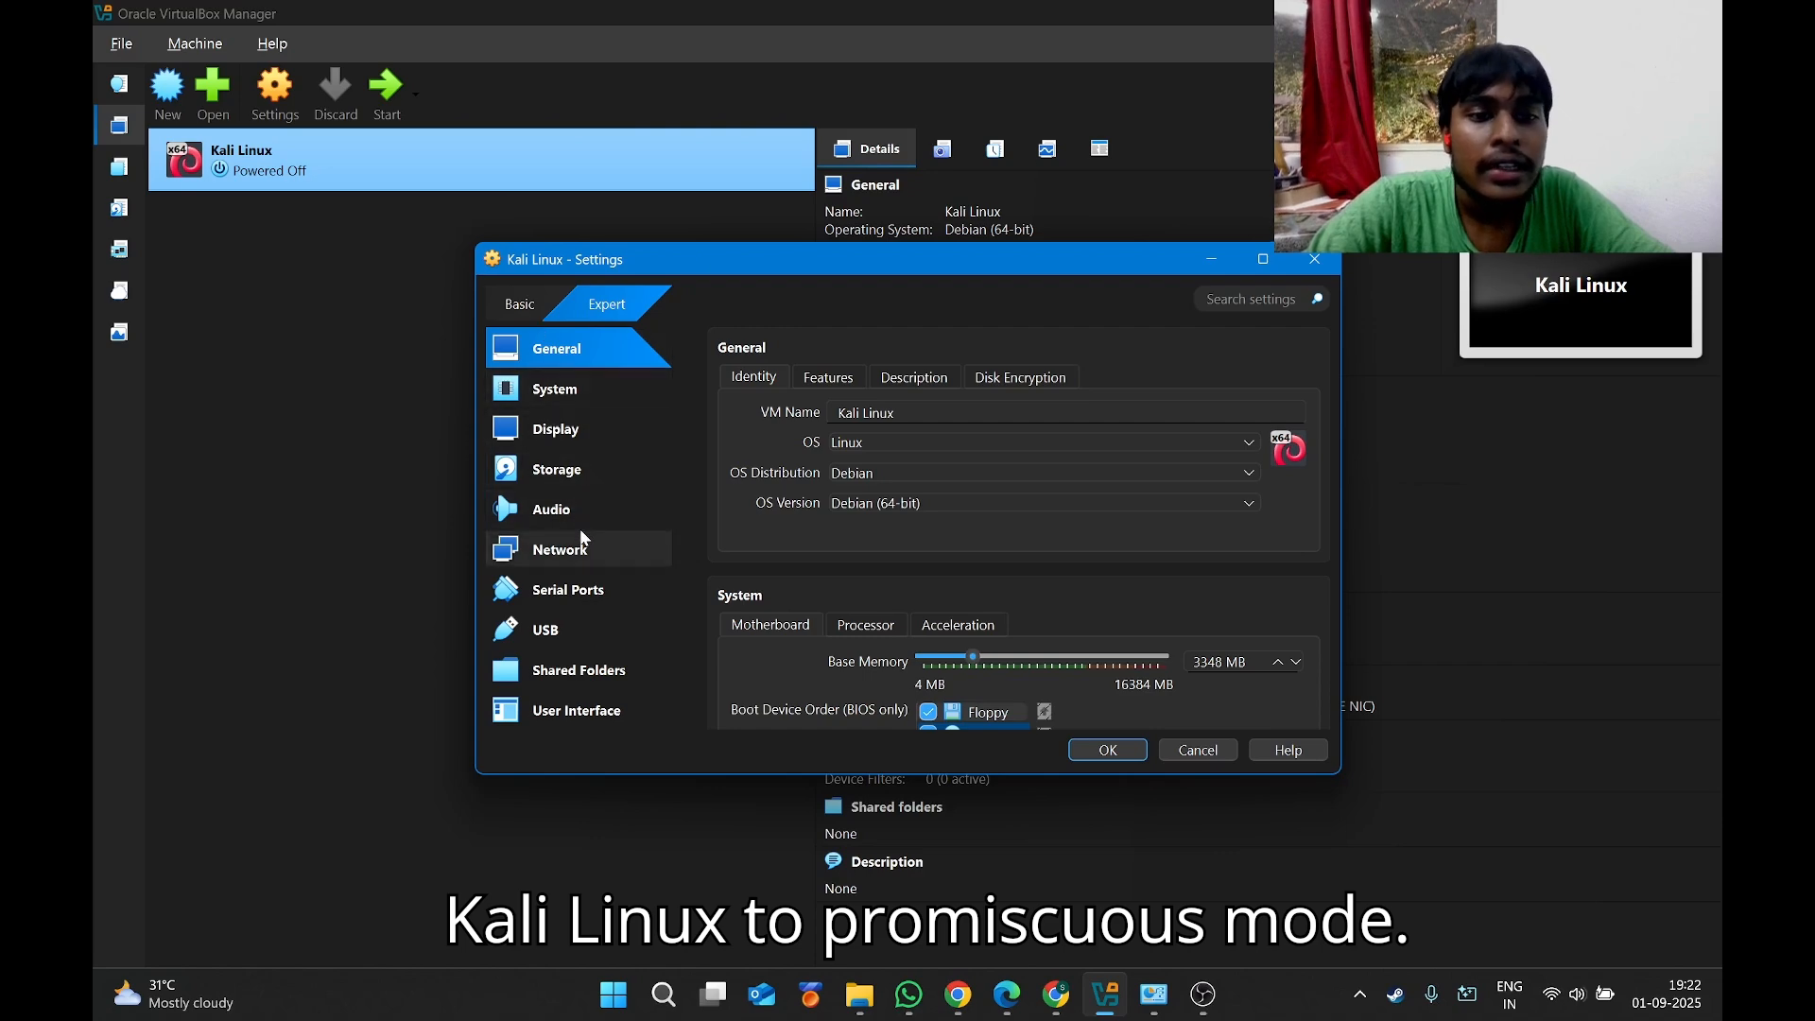
left_click(603, 553)
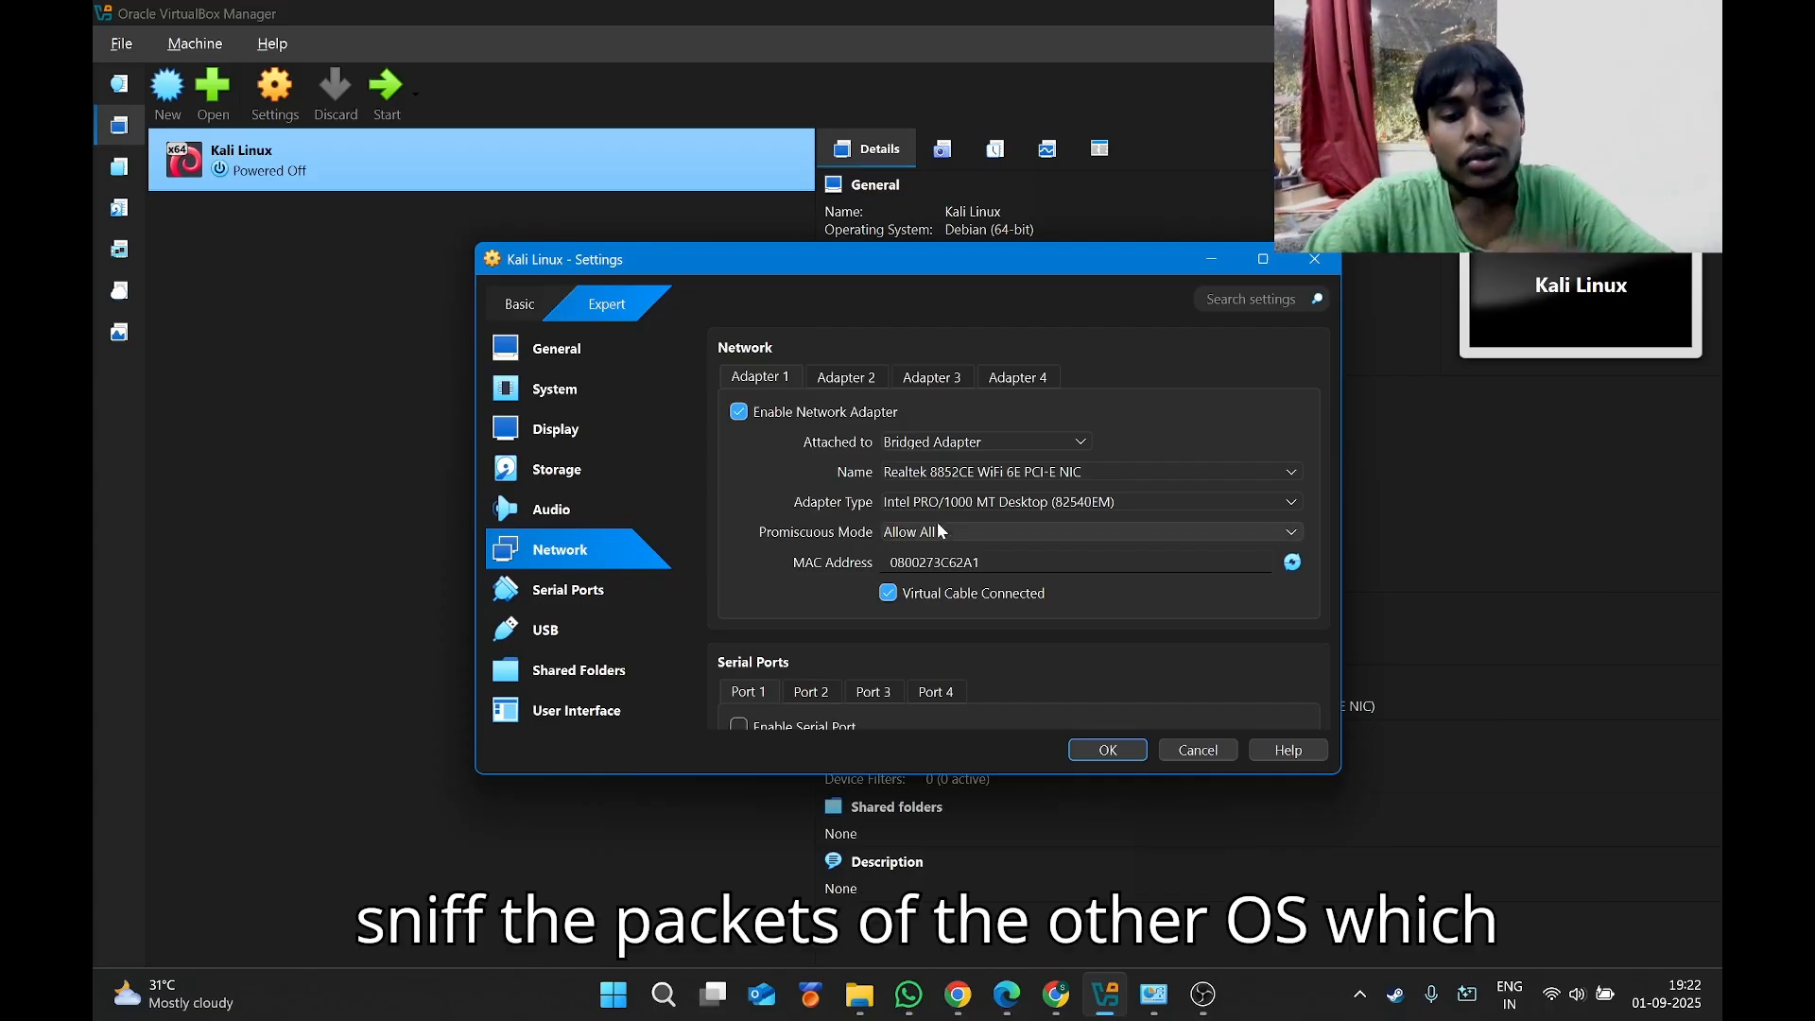
left_click(1118, 752)
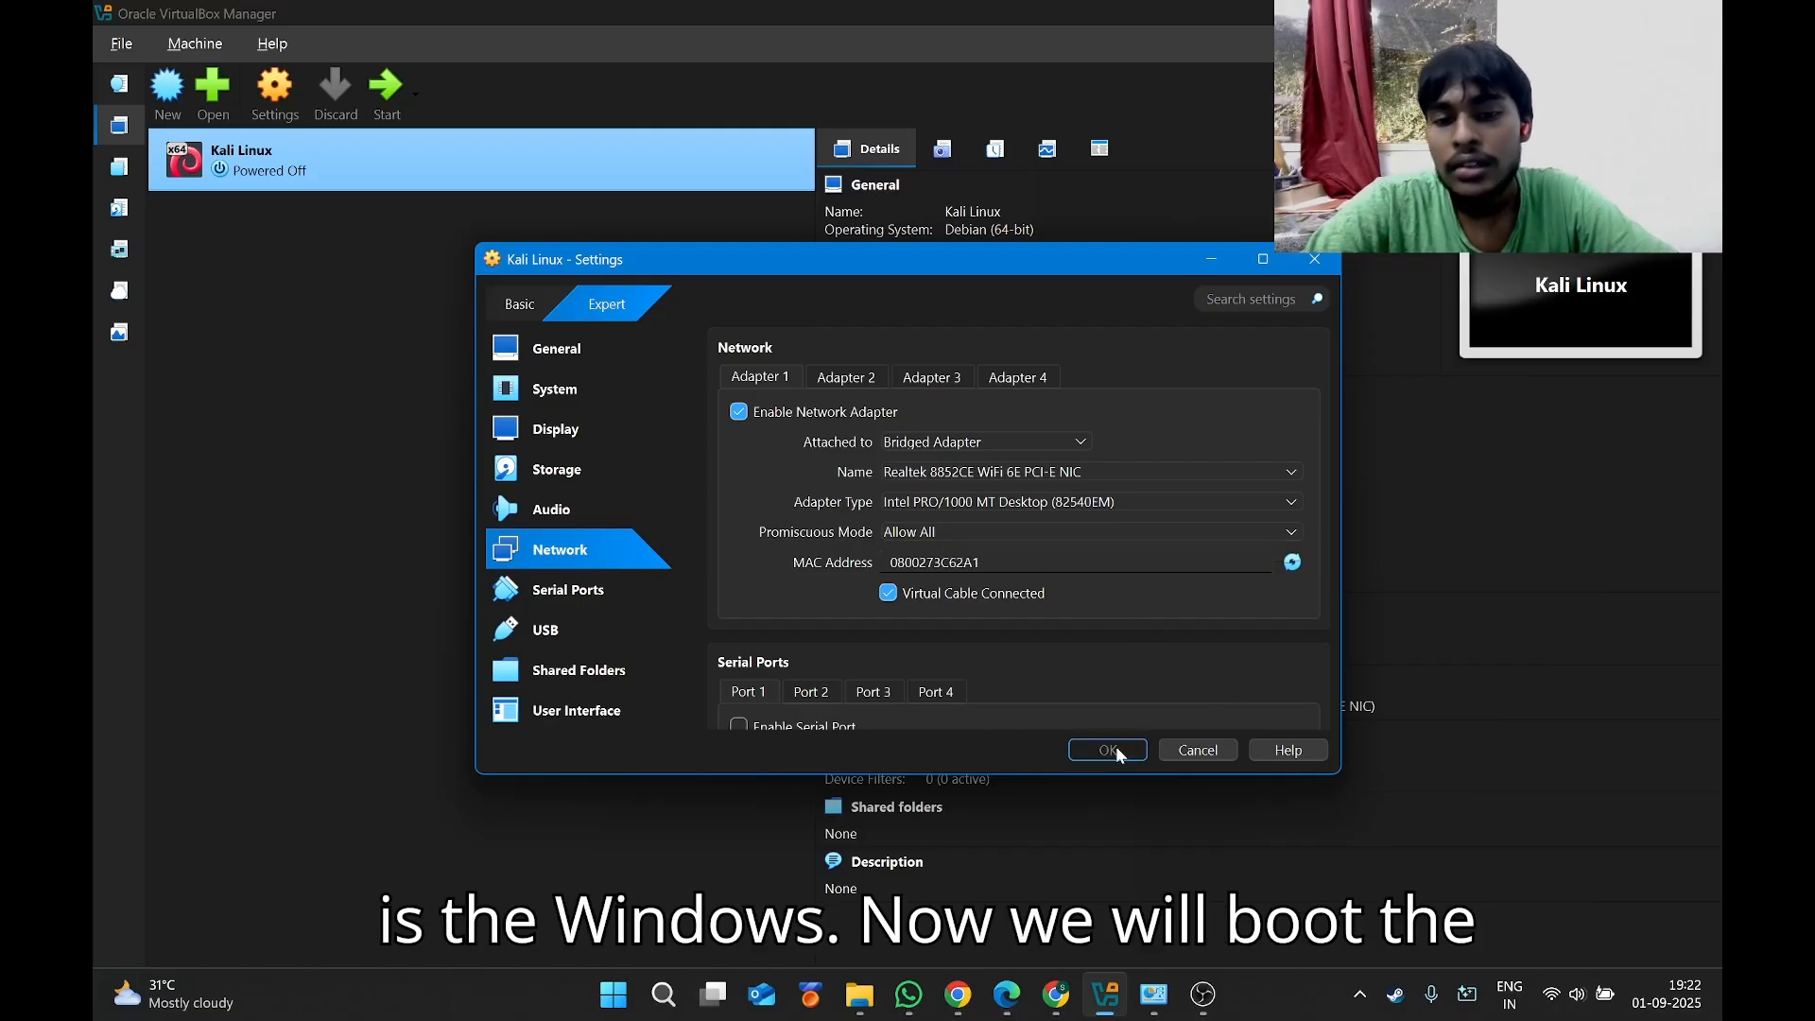
left_click(391, 83)
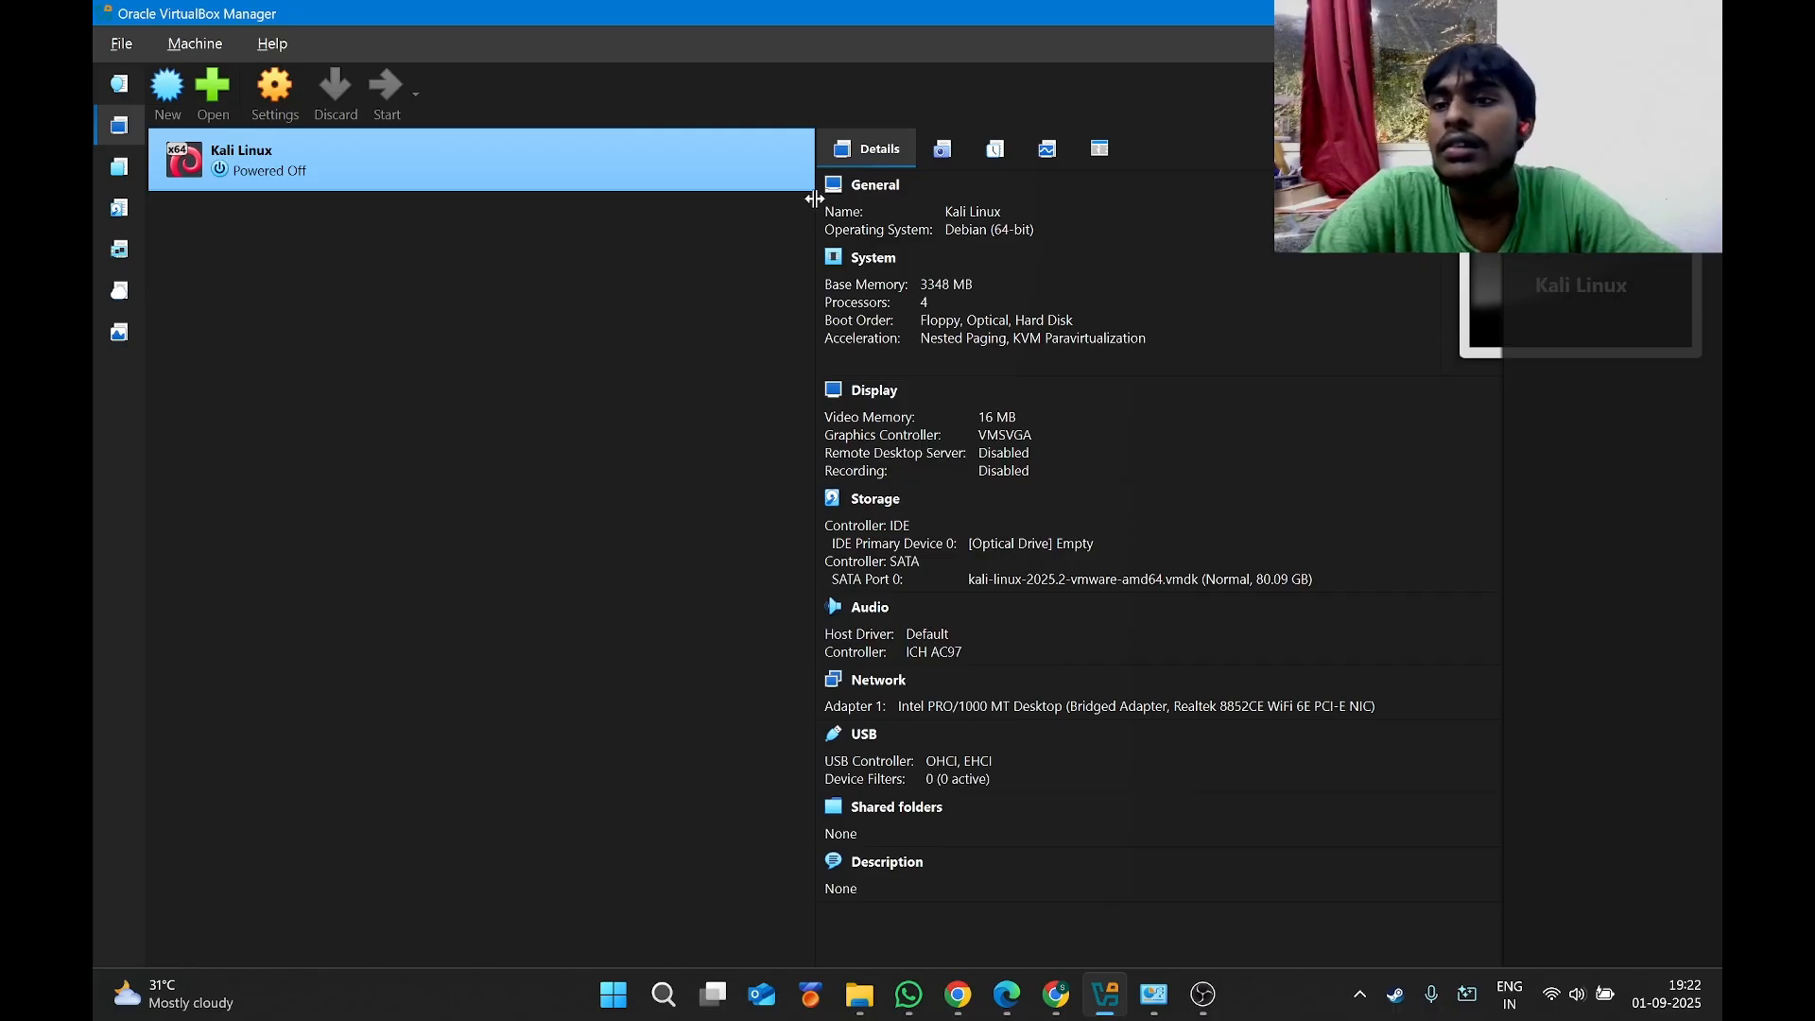
Accept the scaling notice, let the VM capture input, and log in with the user's credentials.
left_click(855, 605)
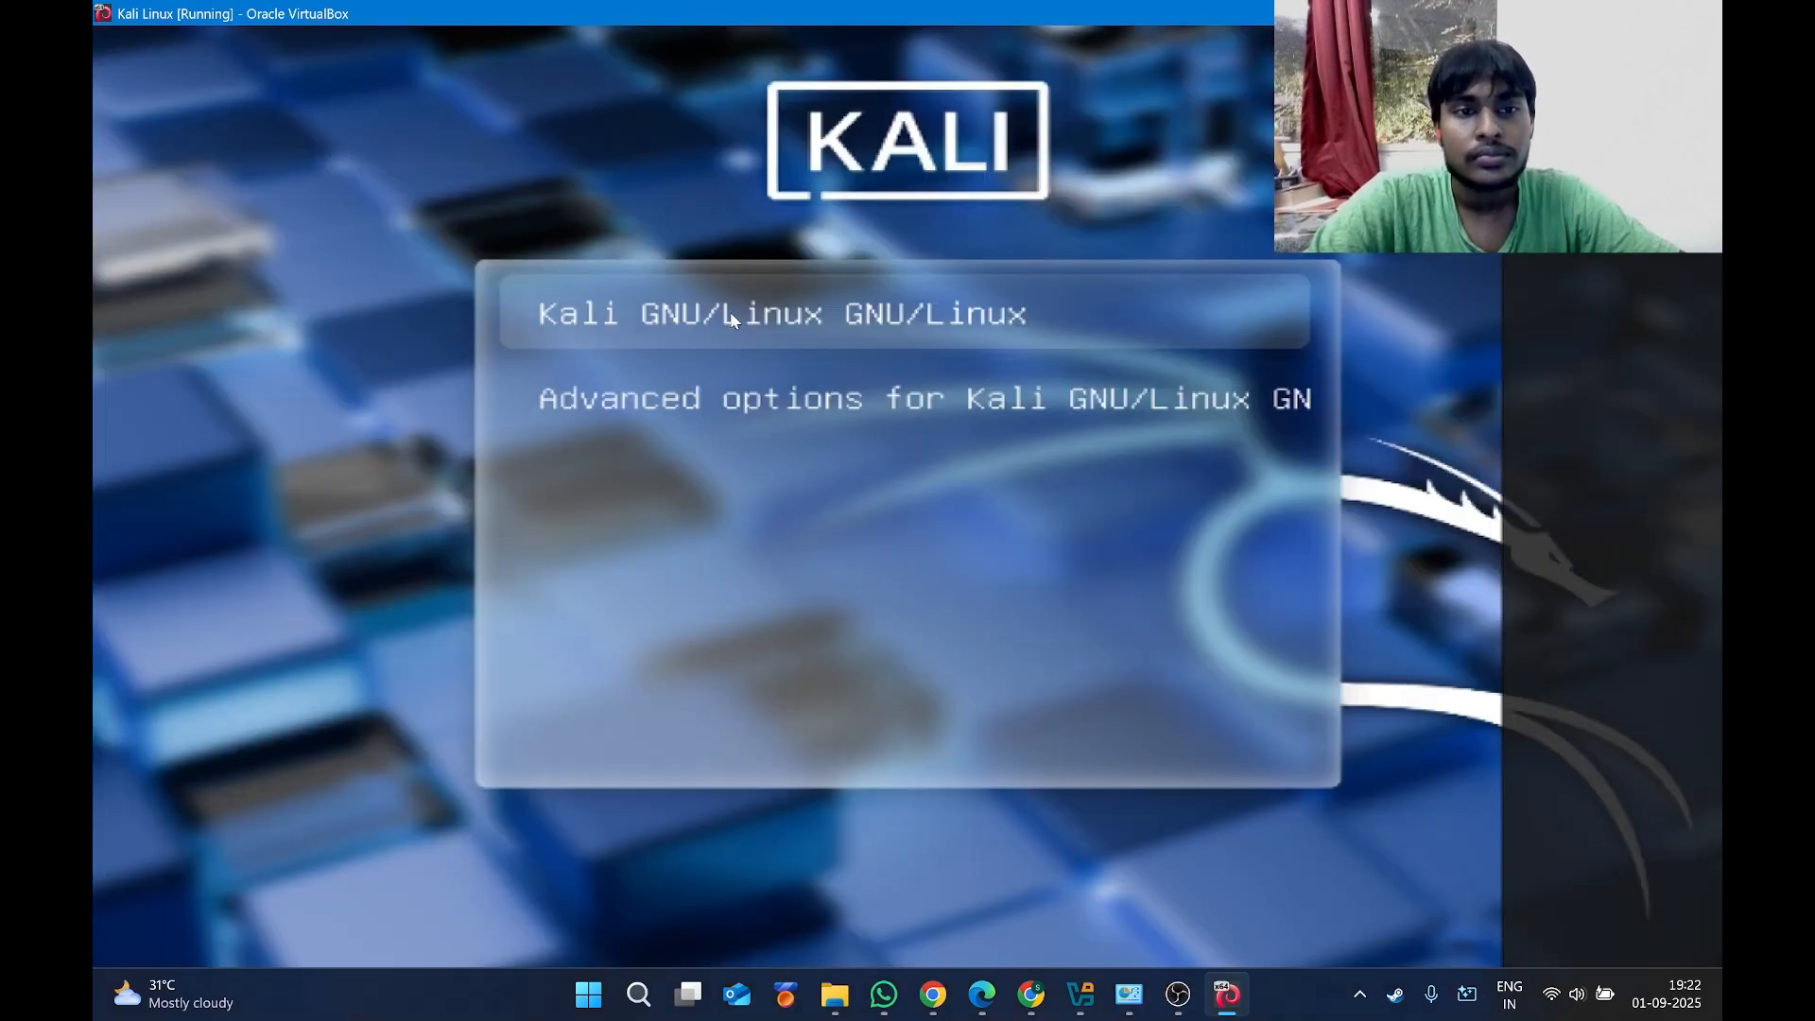
left_click(732, 320)
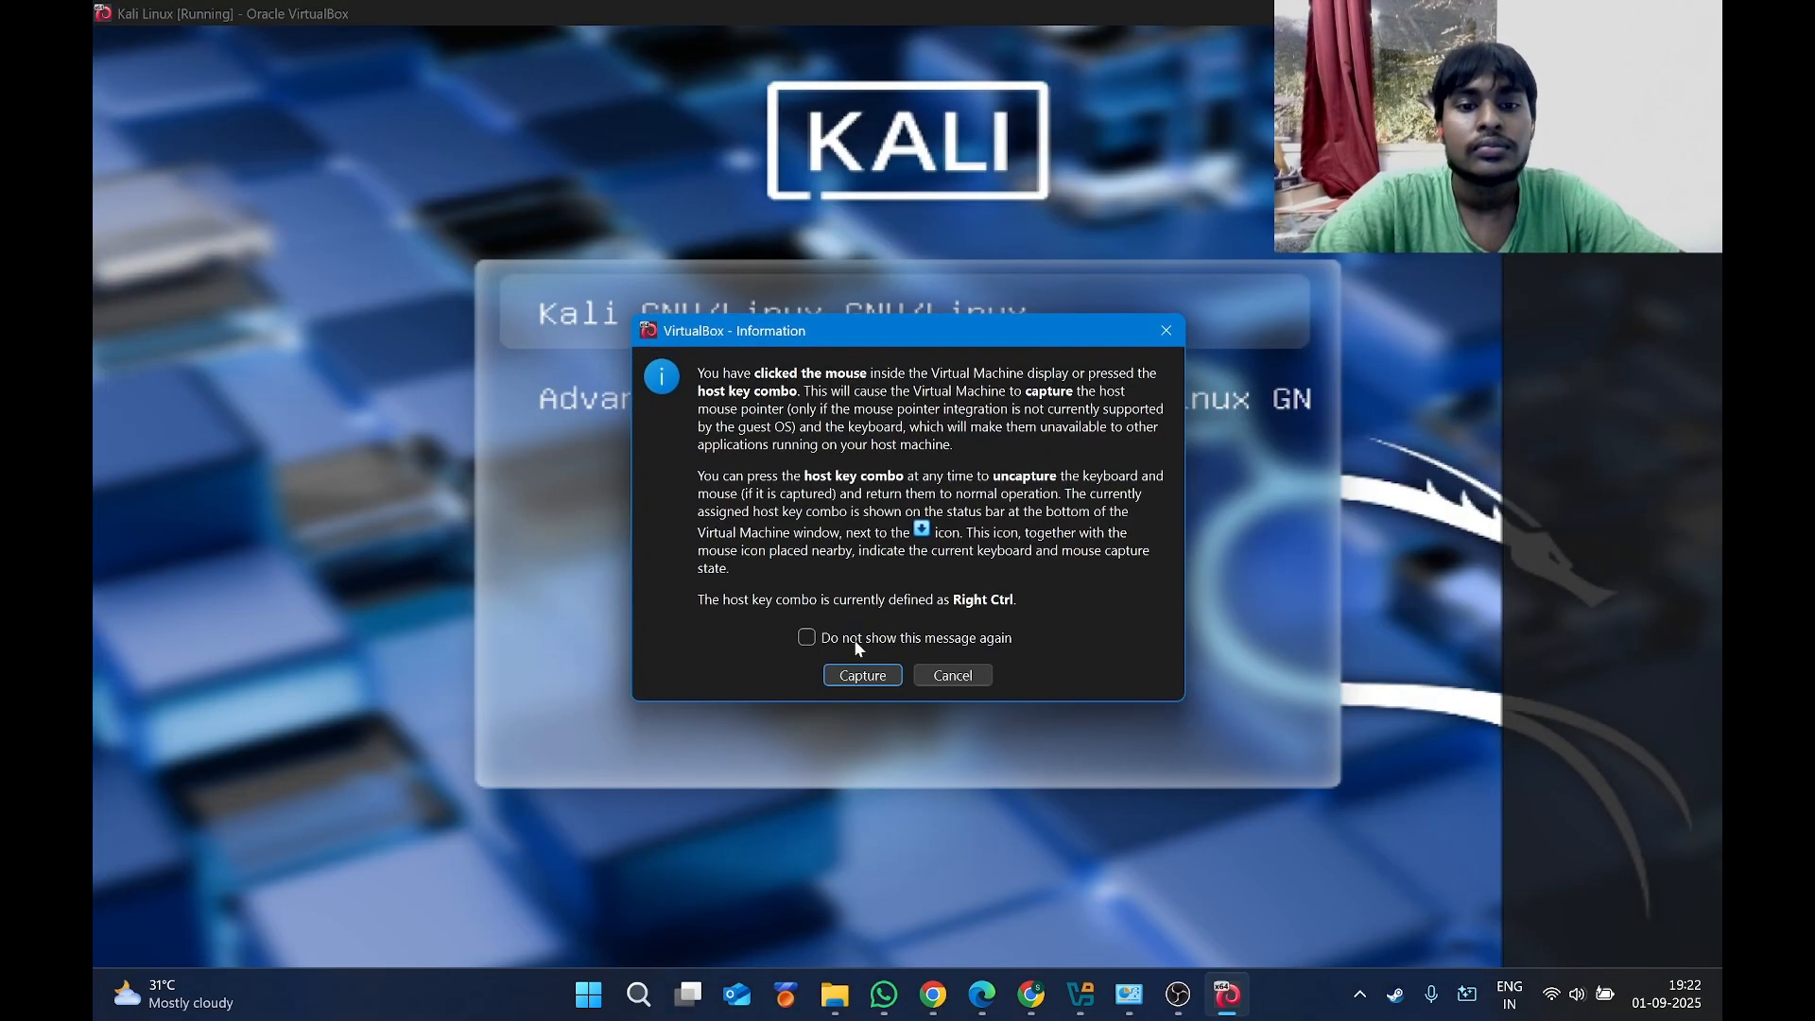
left_click(858, 672)
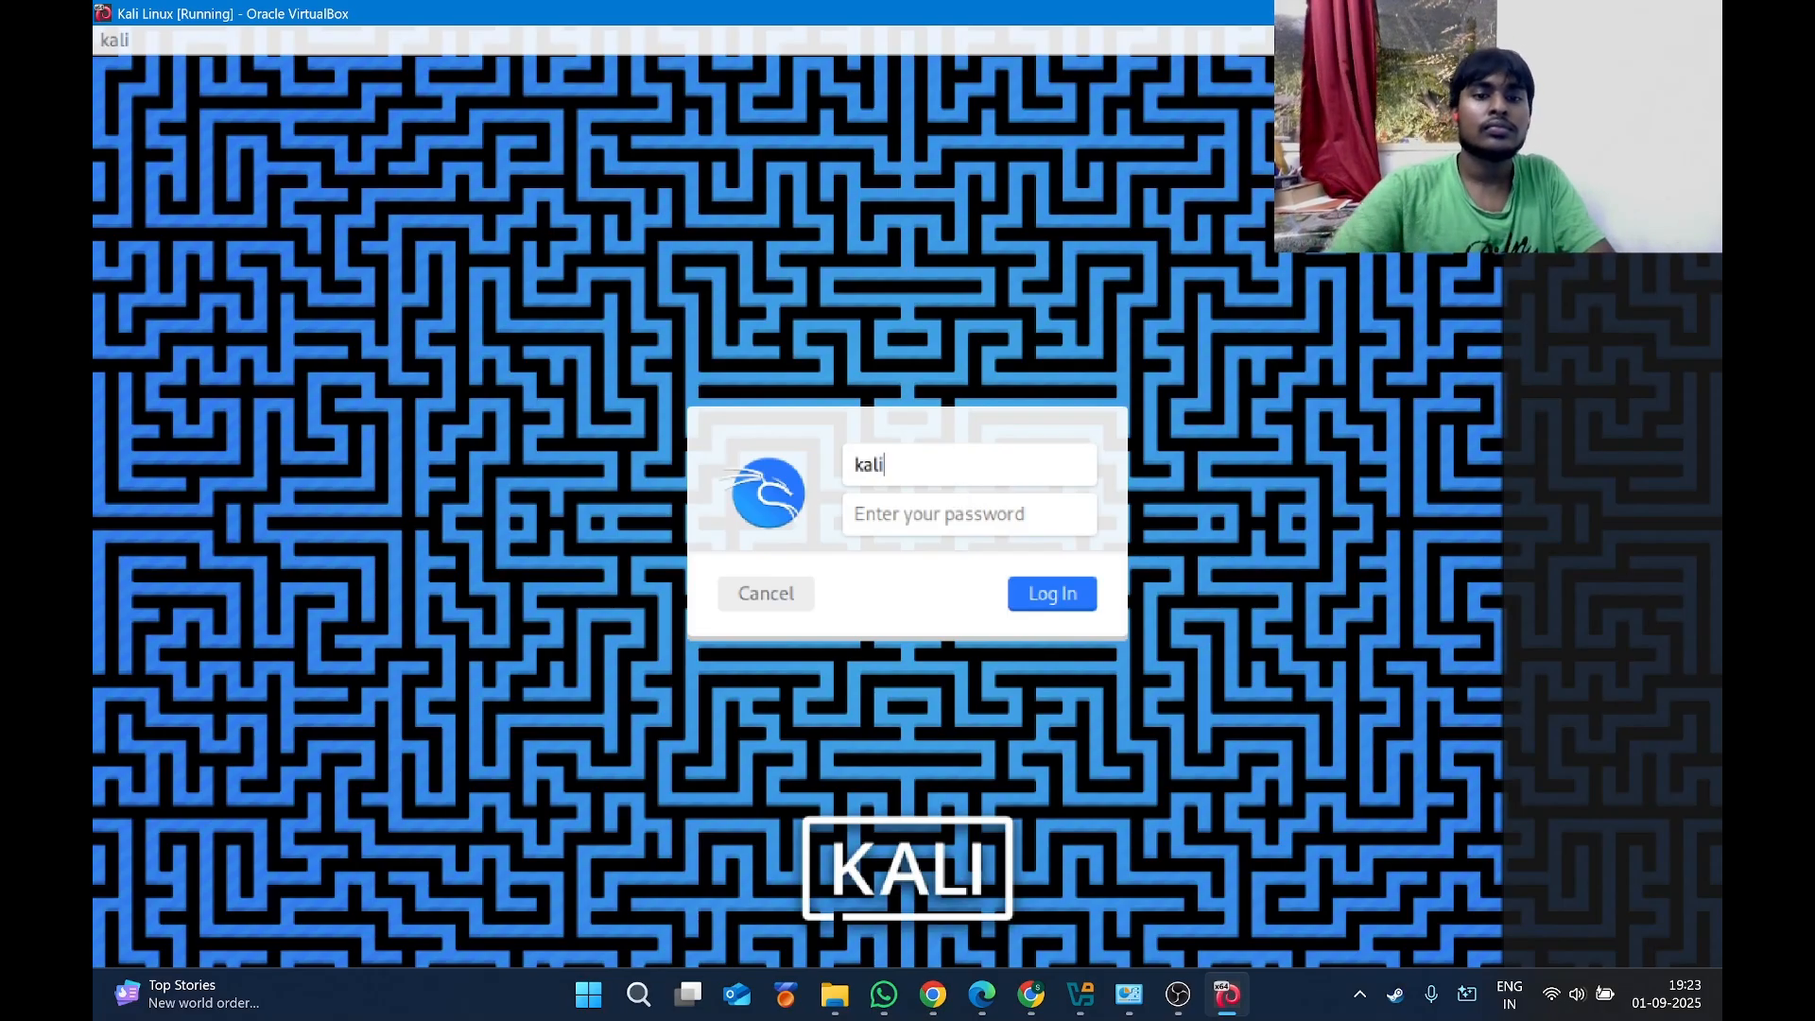
left_click(925, 517)
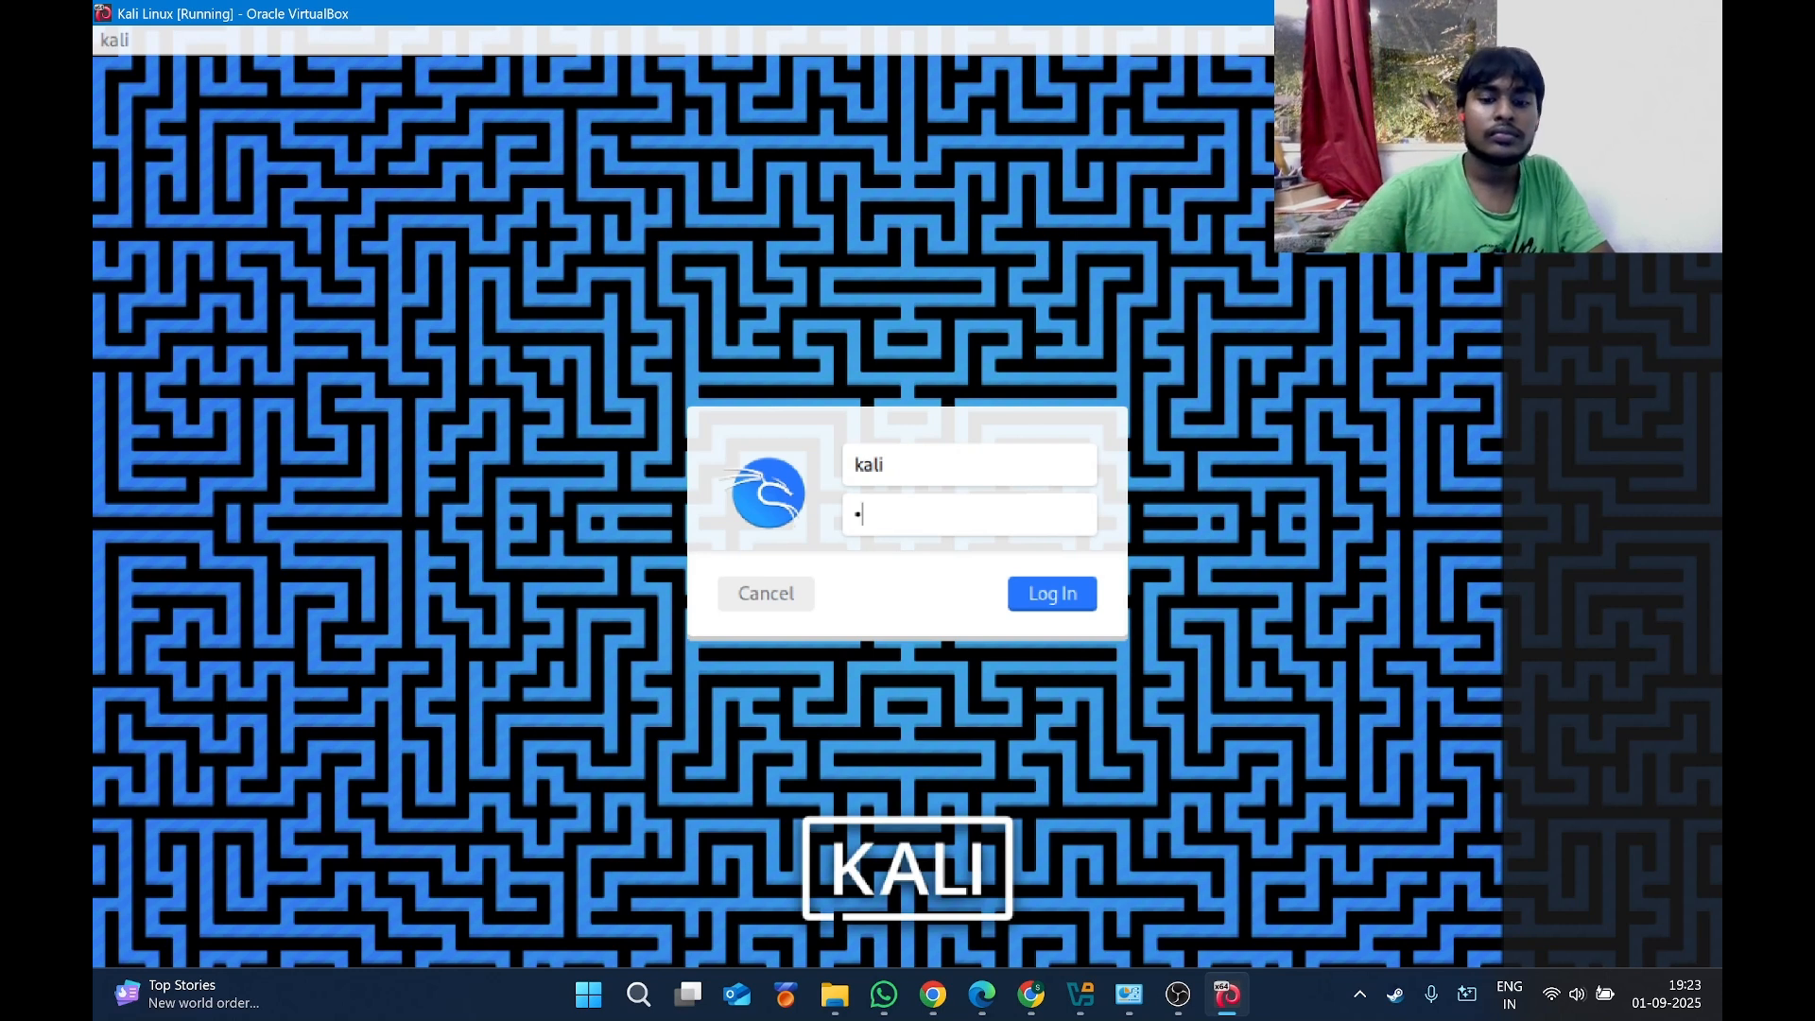
left_click(1071, 588)
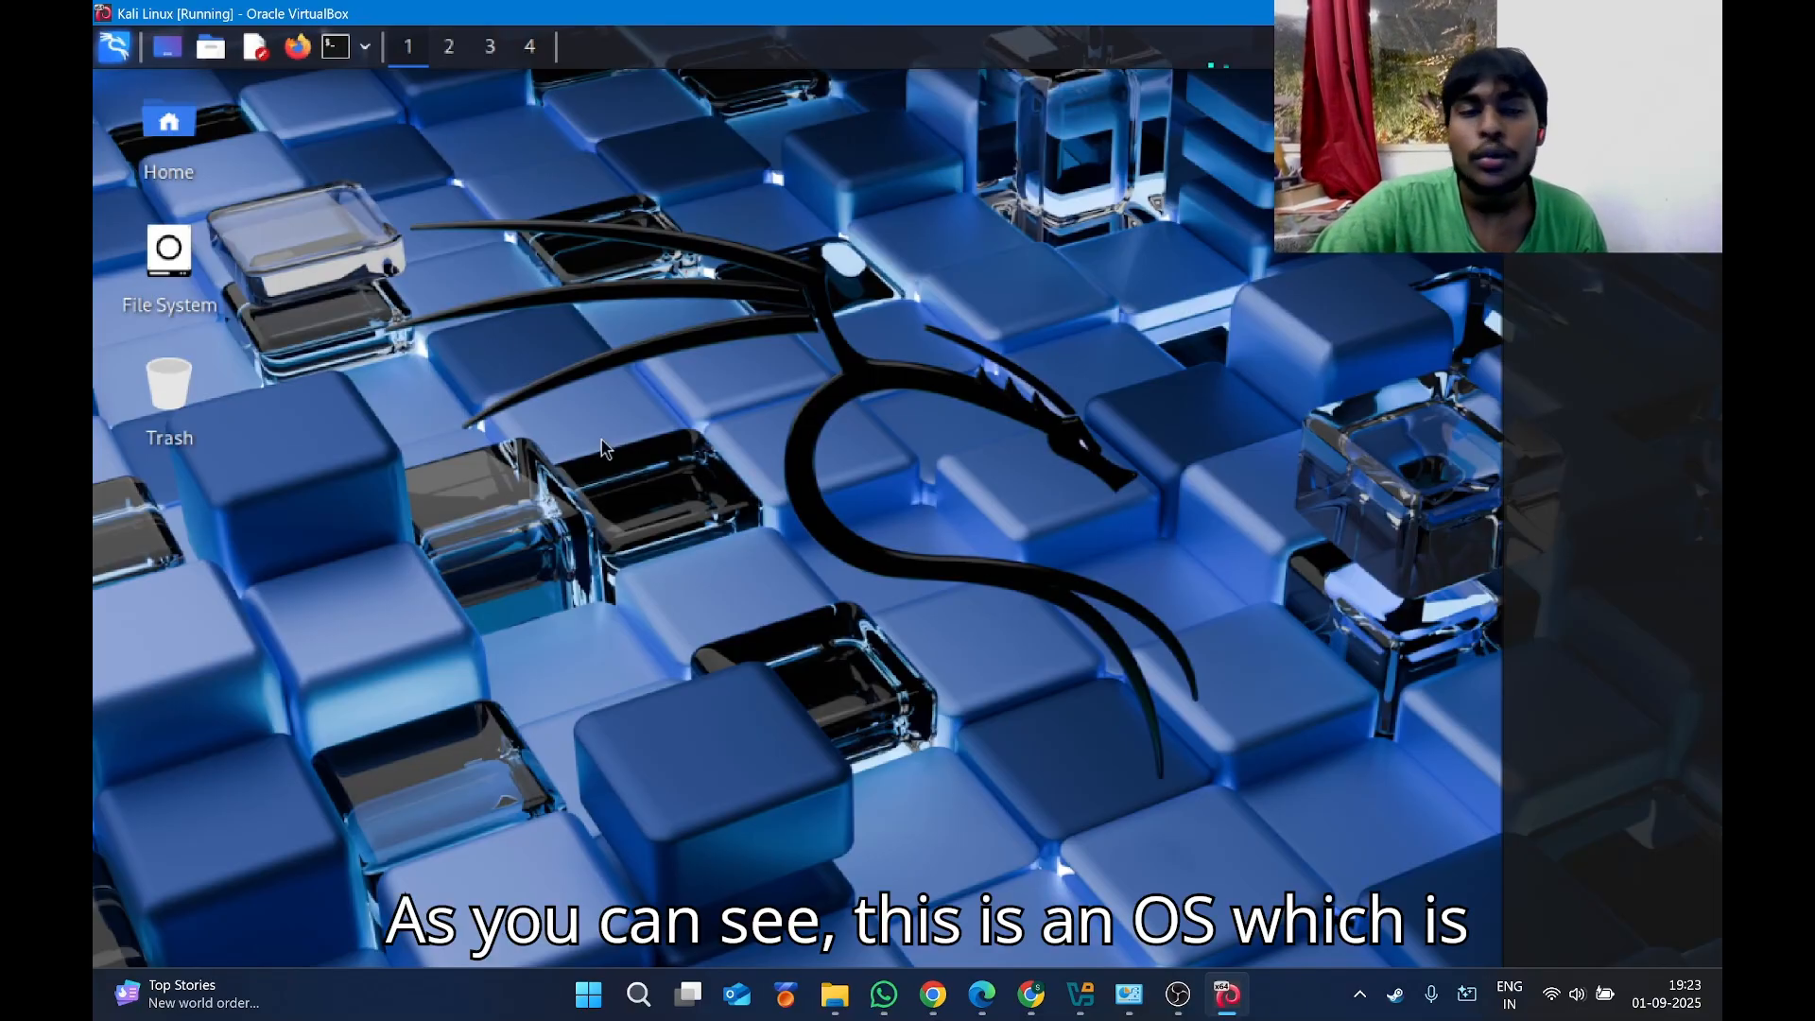
Search the Kali applications menu for wireshark, clear the search, and unmaximise the VM window.
left_click(114, 47)
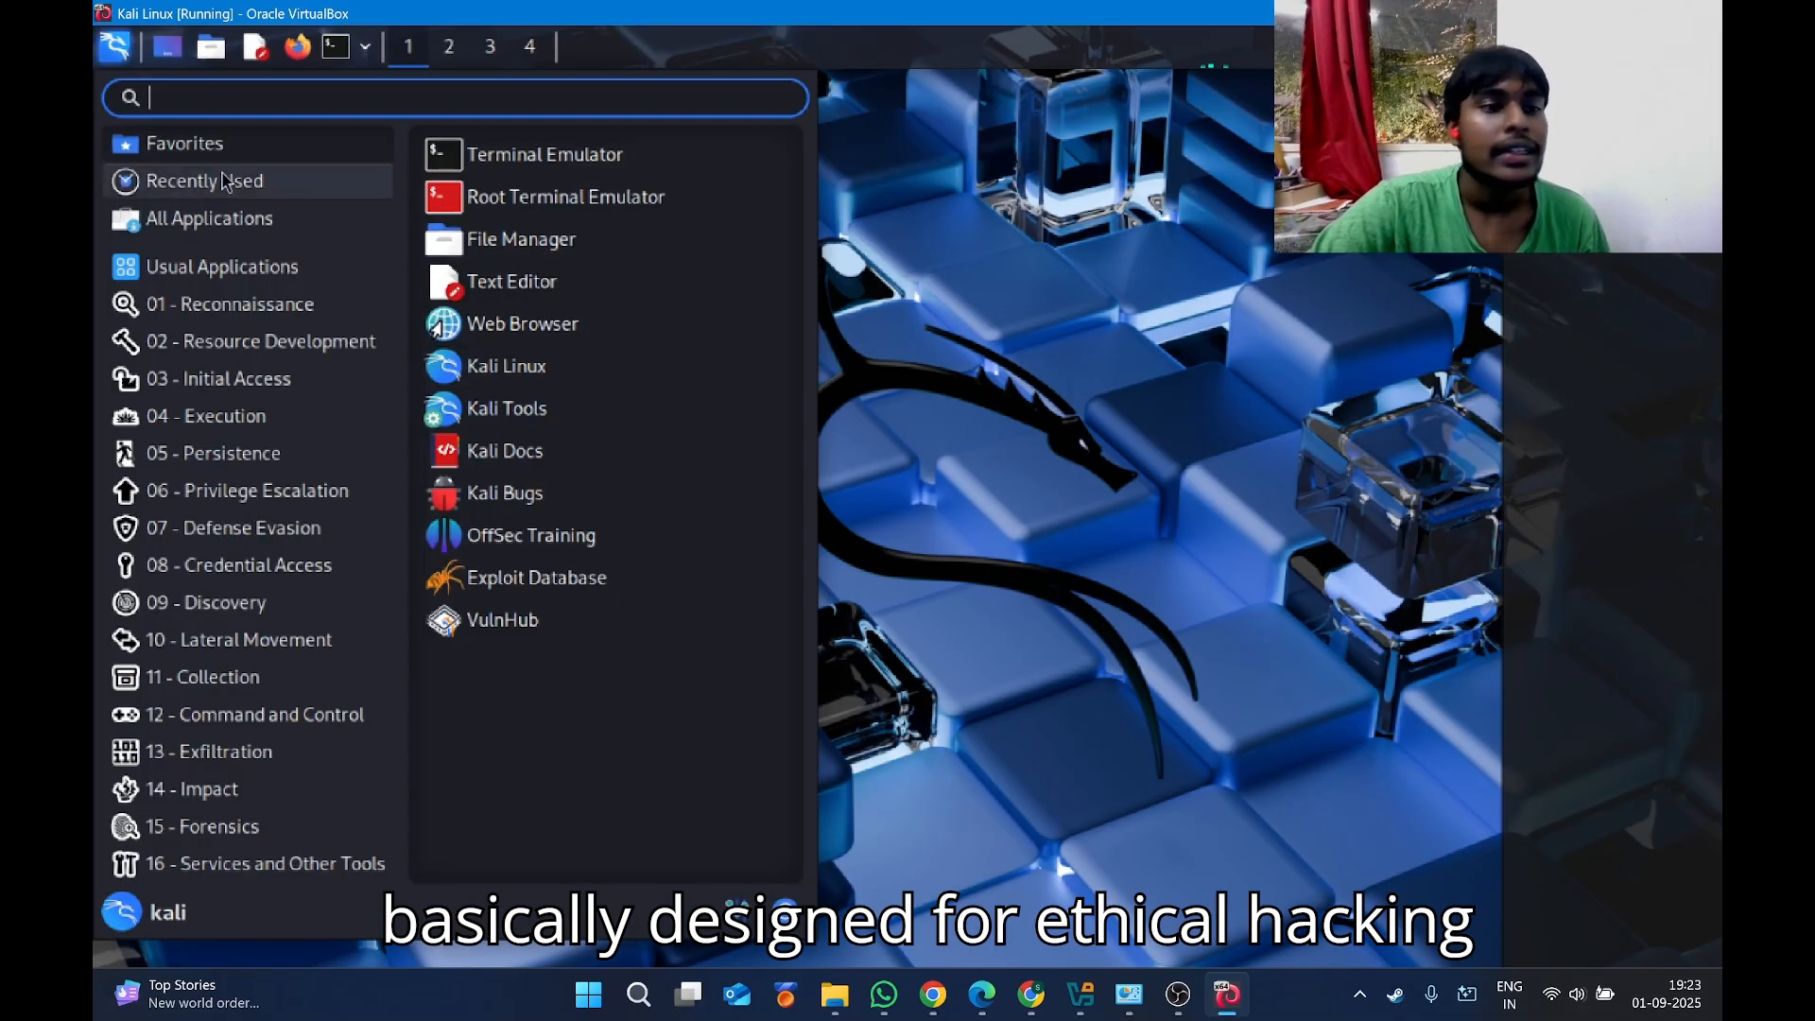
mouse_move(227, 378)
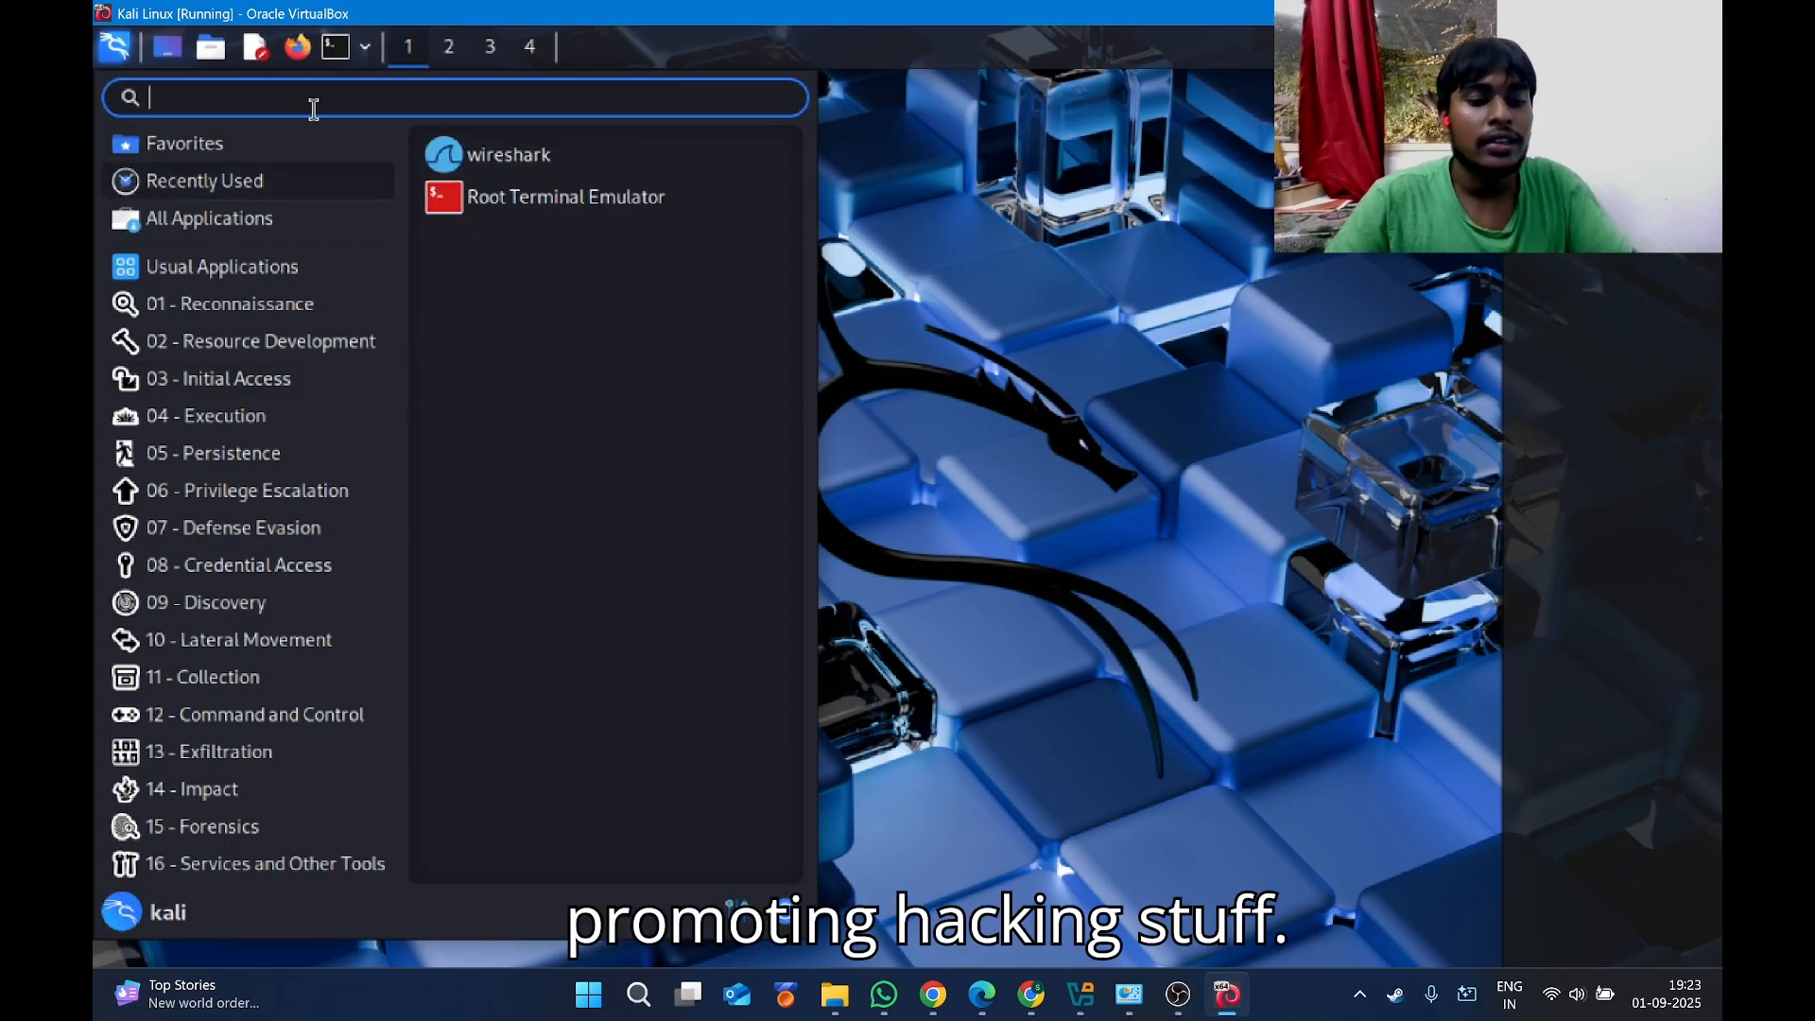
type("war")
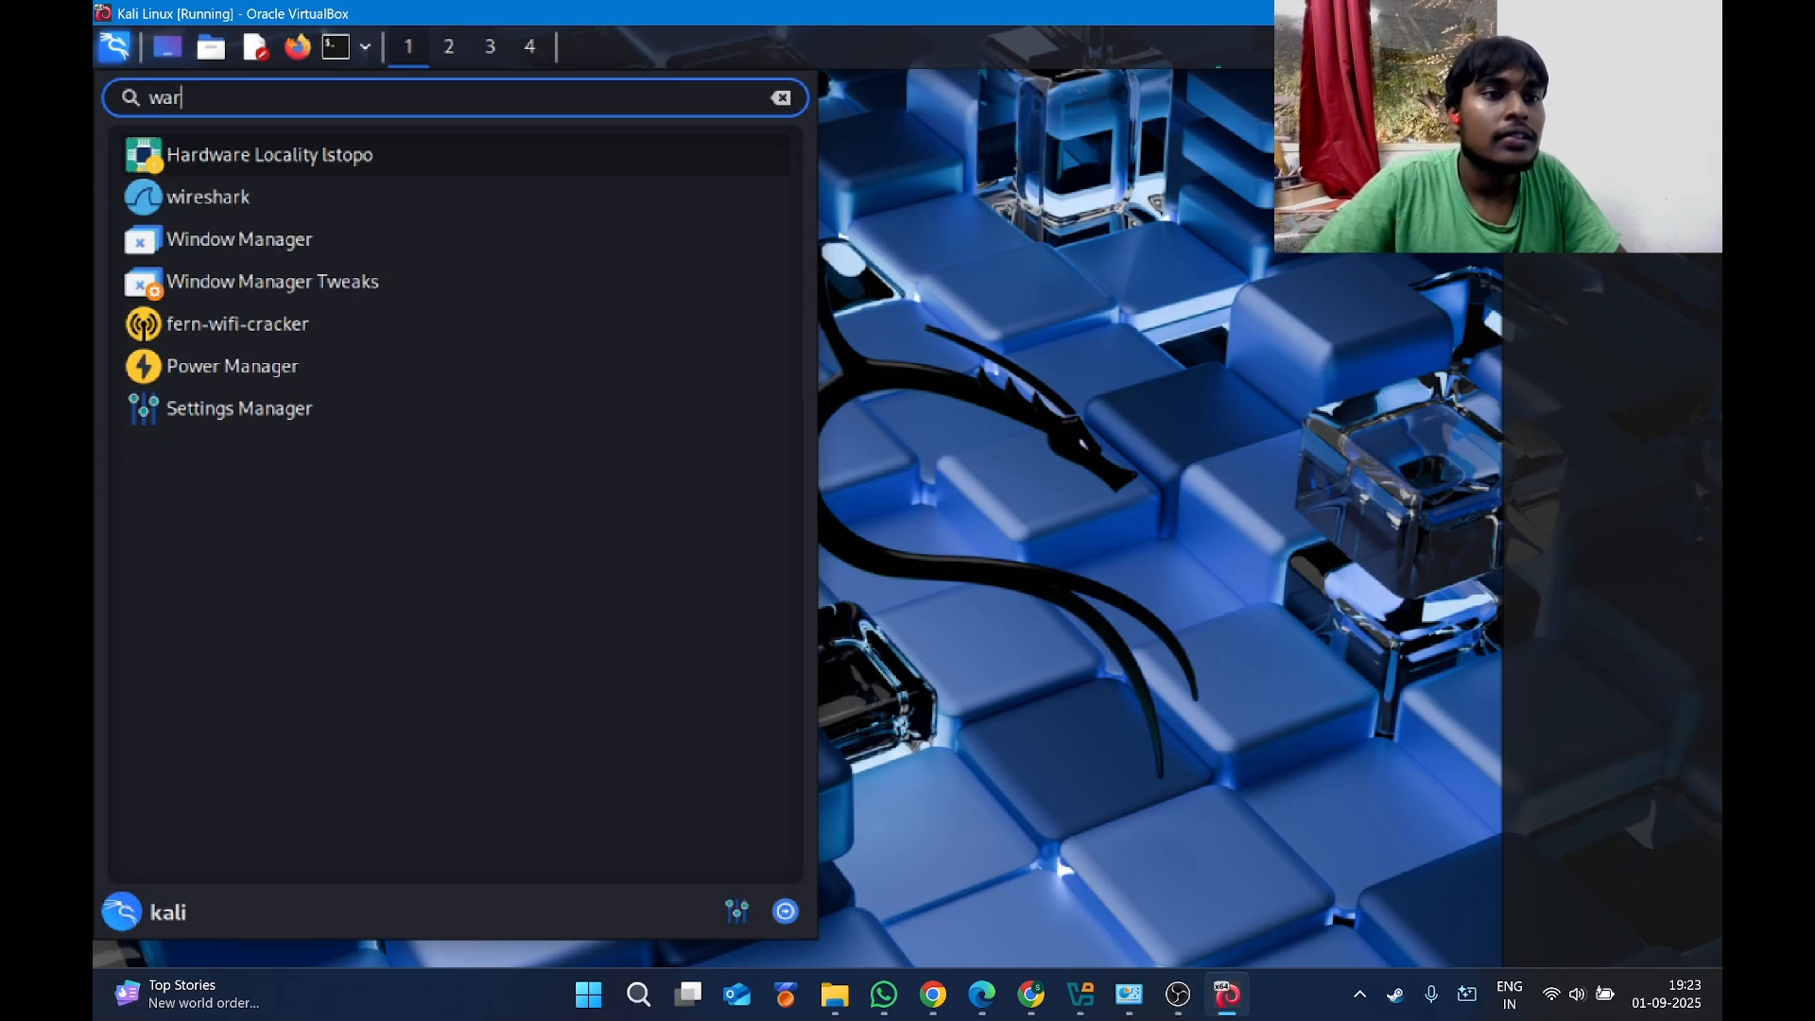
key("BackSpace")
key("BackSpace")
key("BackSpace")
type("w")
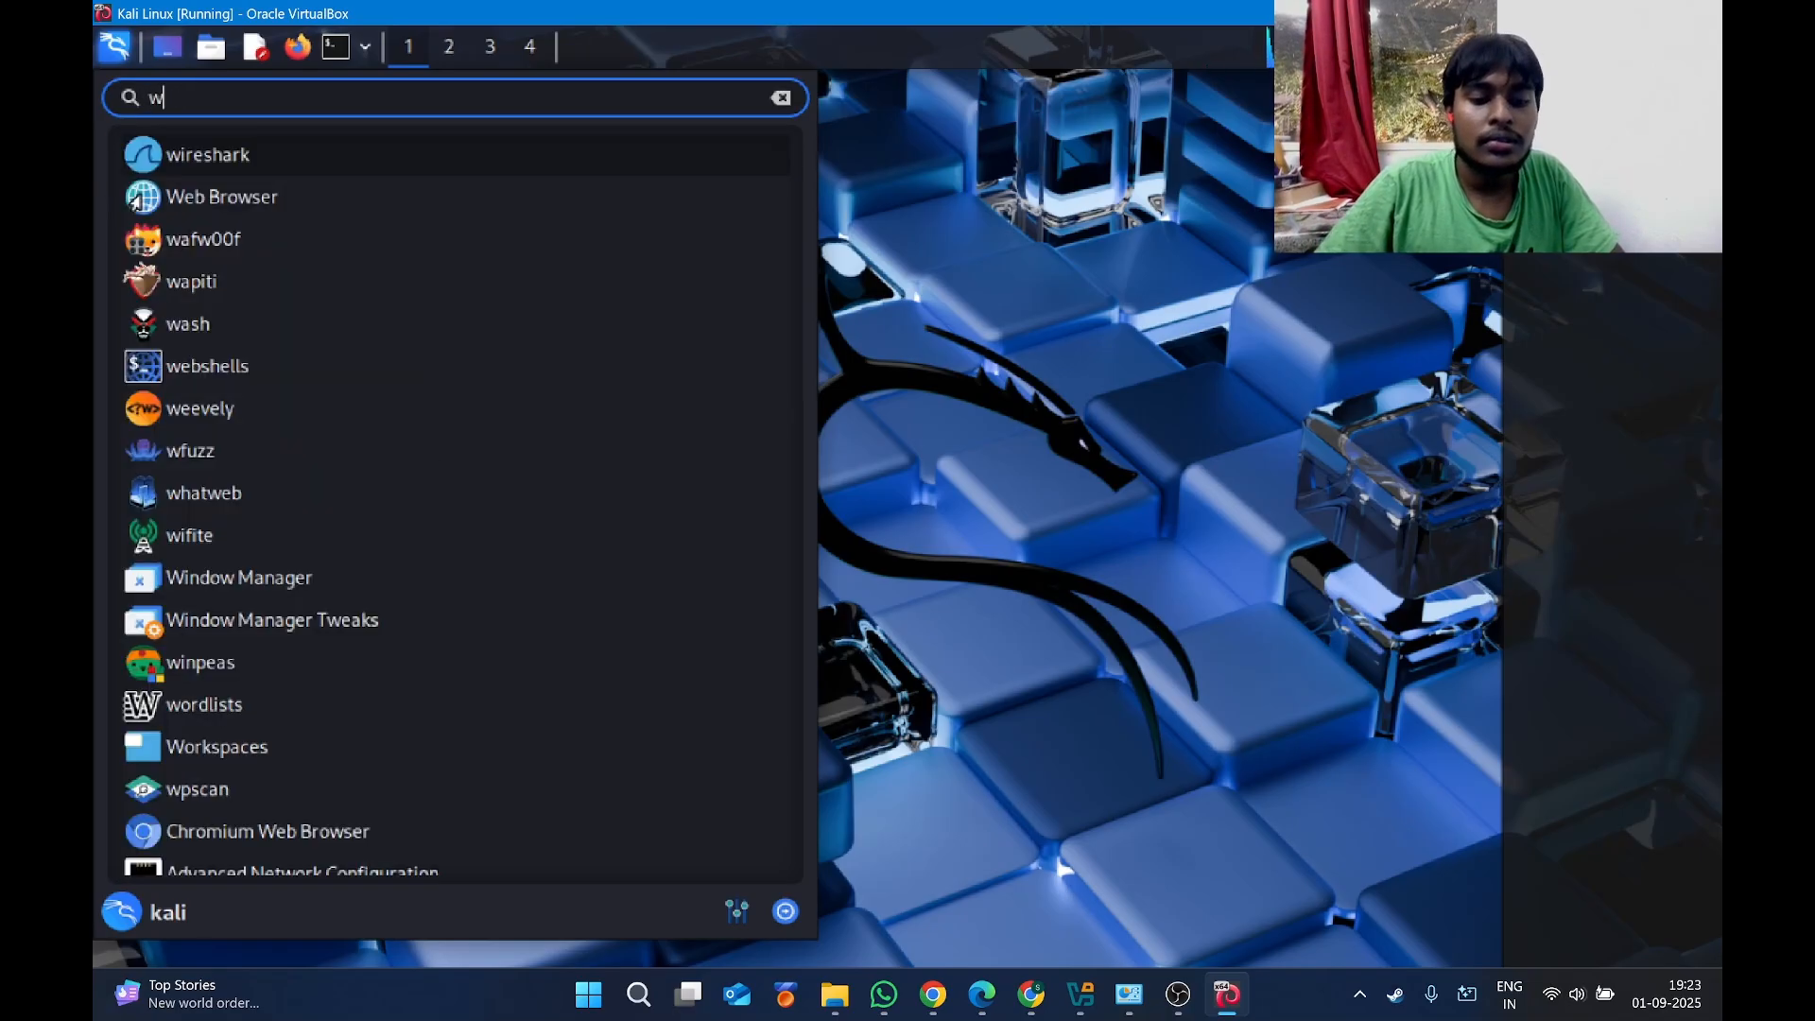
key("BackSpace")
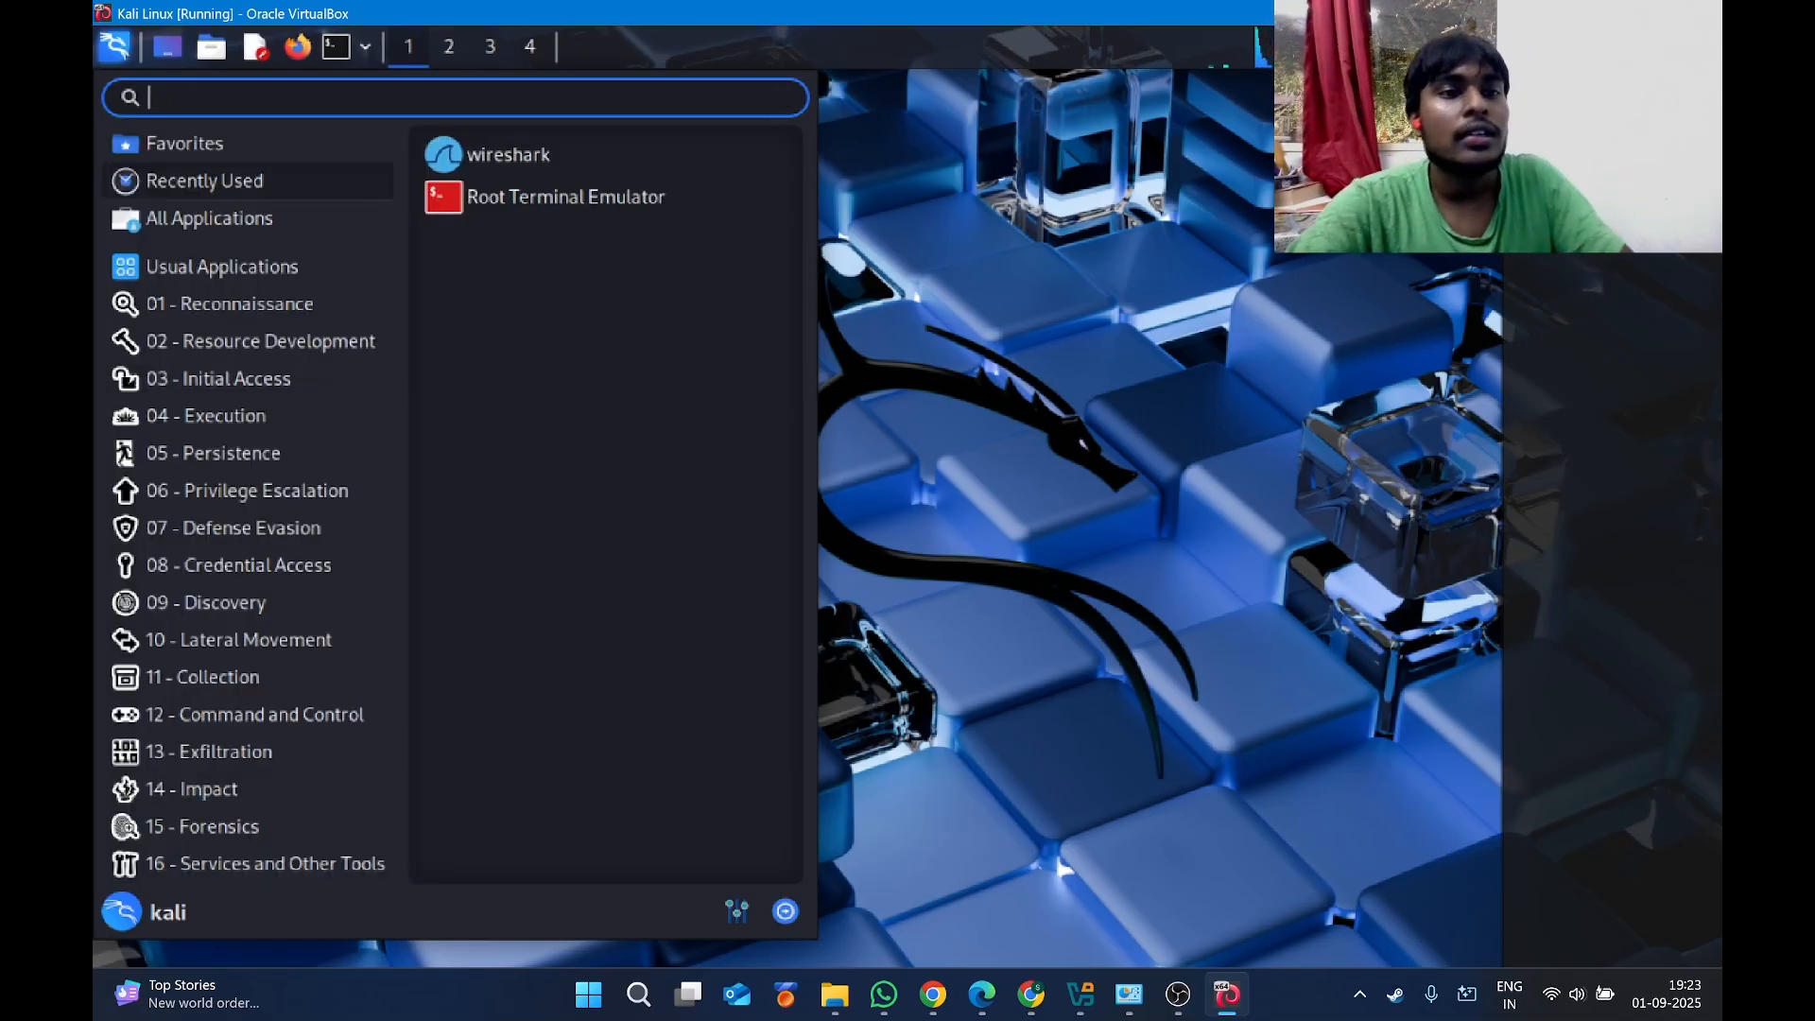
left_click_drag(1007, 8, 1298, 134)
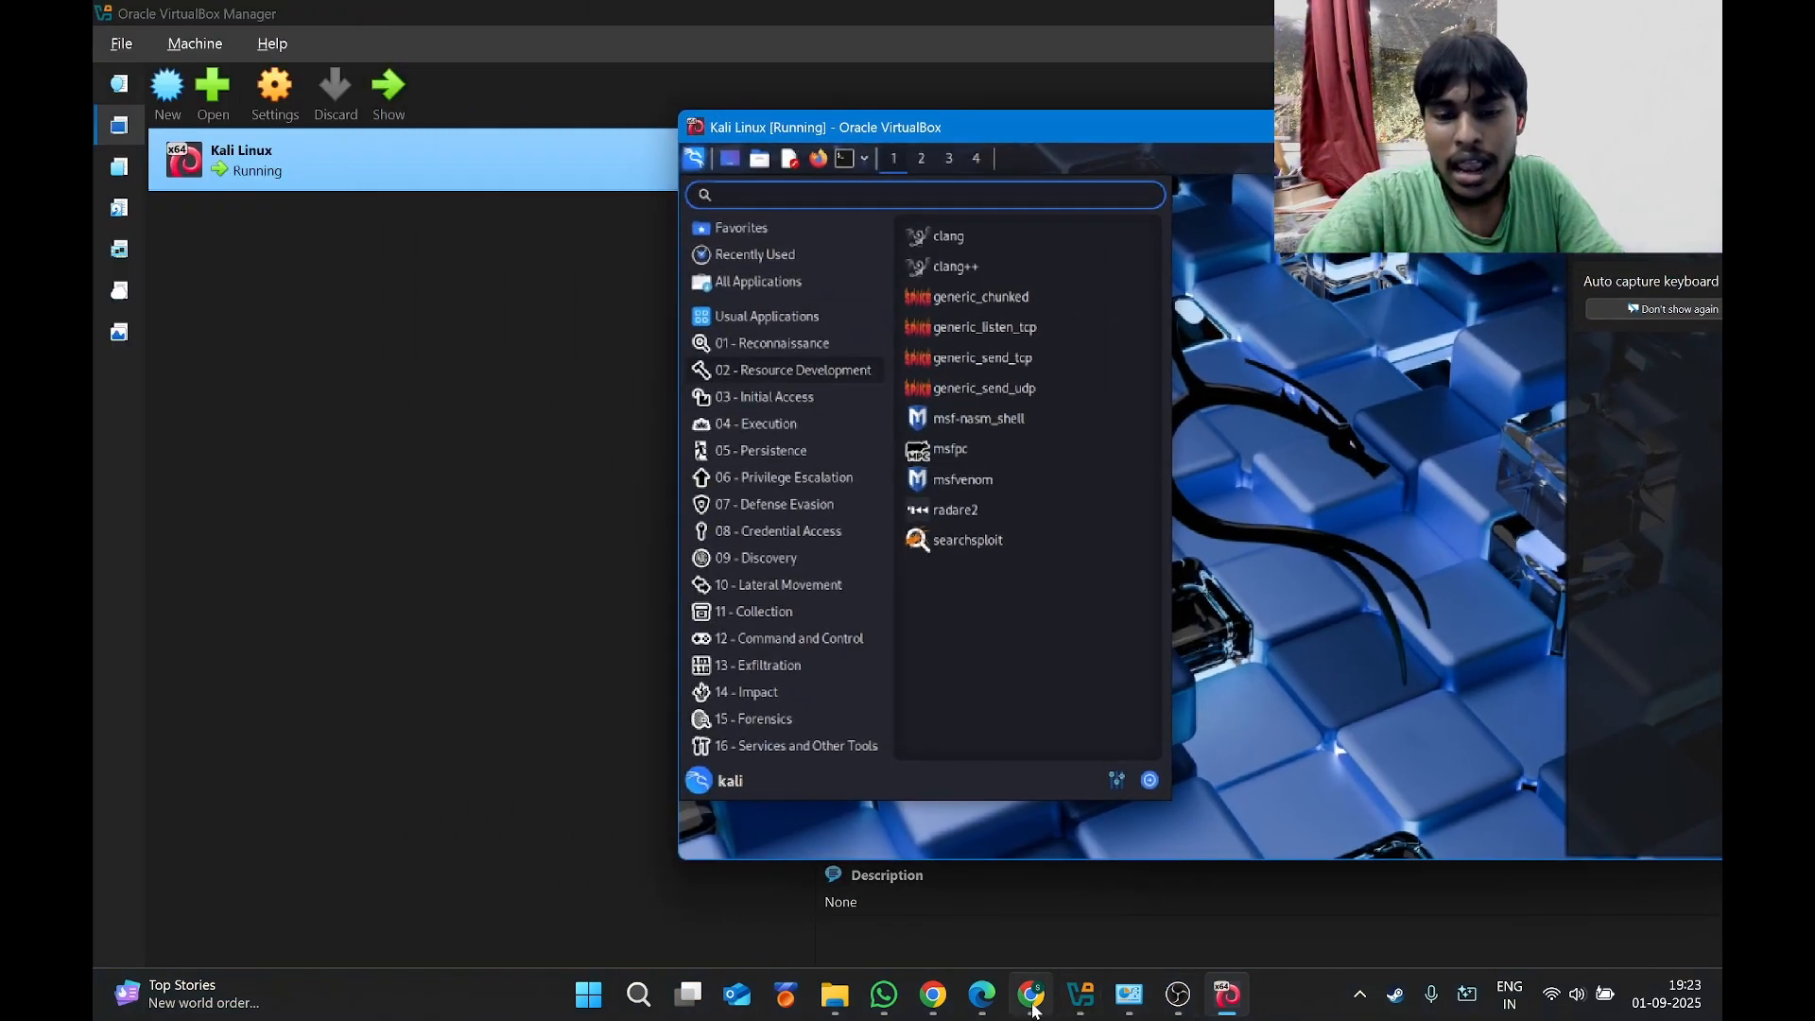
Present the Canva deck full screen and go back to slide 7, Tools & Countermeasures.
left_click(933, 995)
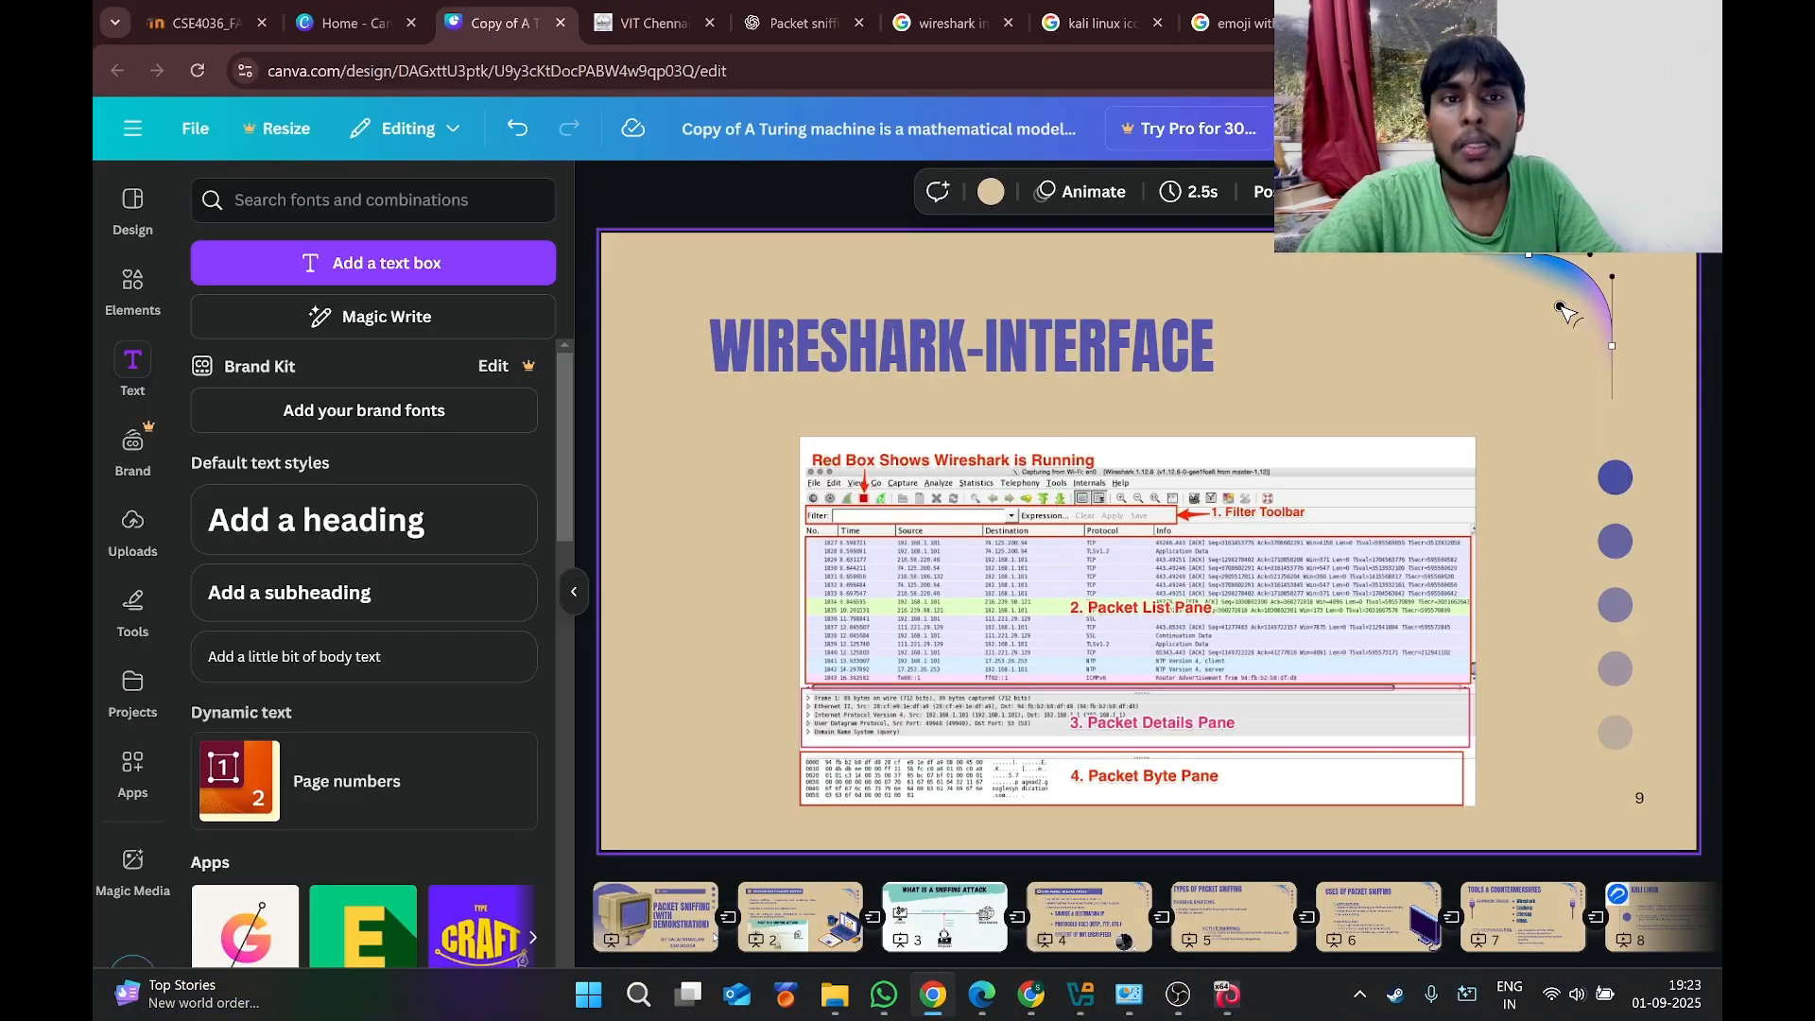
left_click(1607, 129)
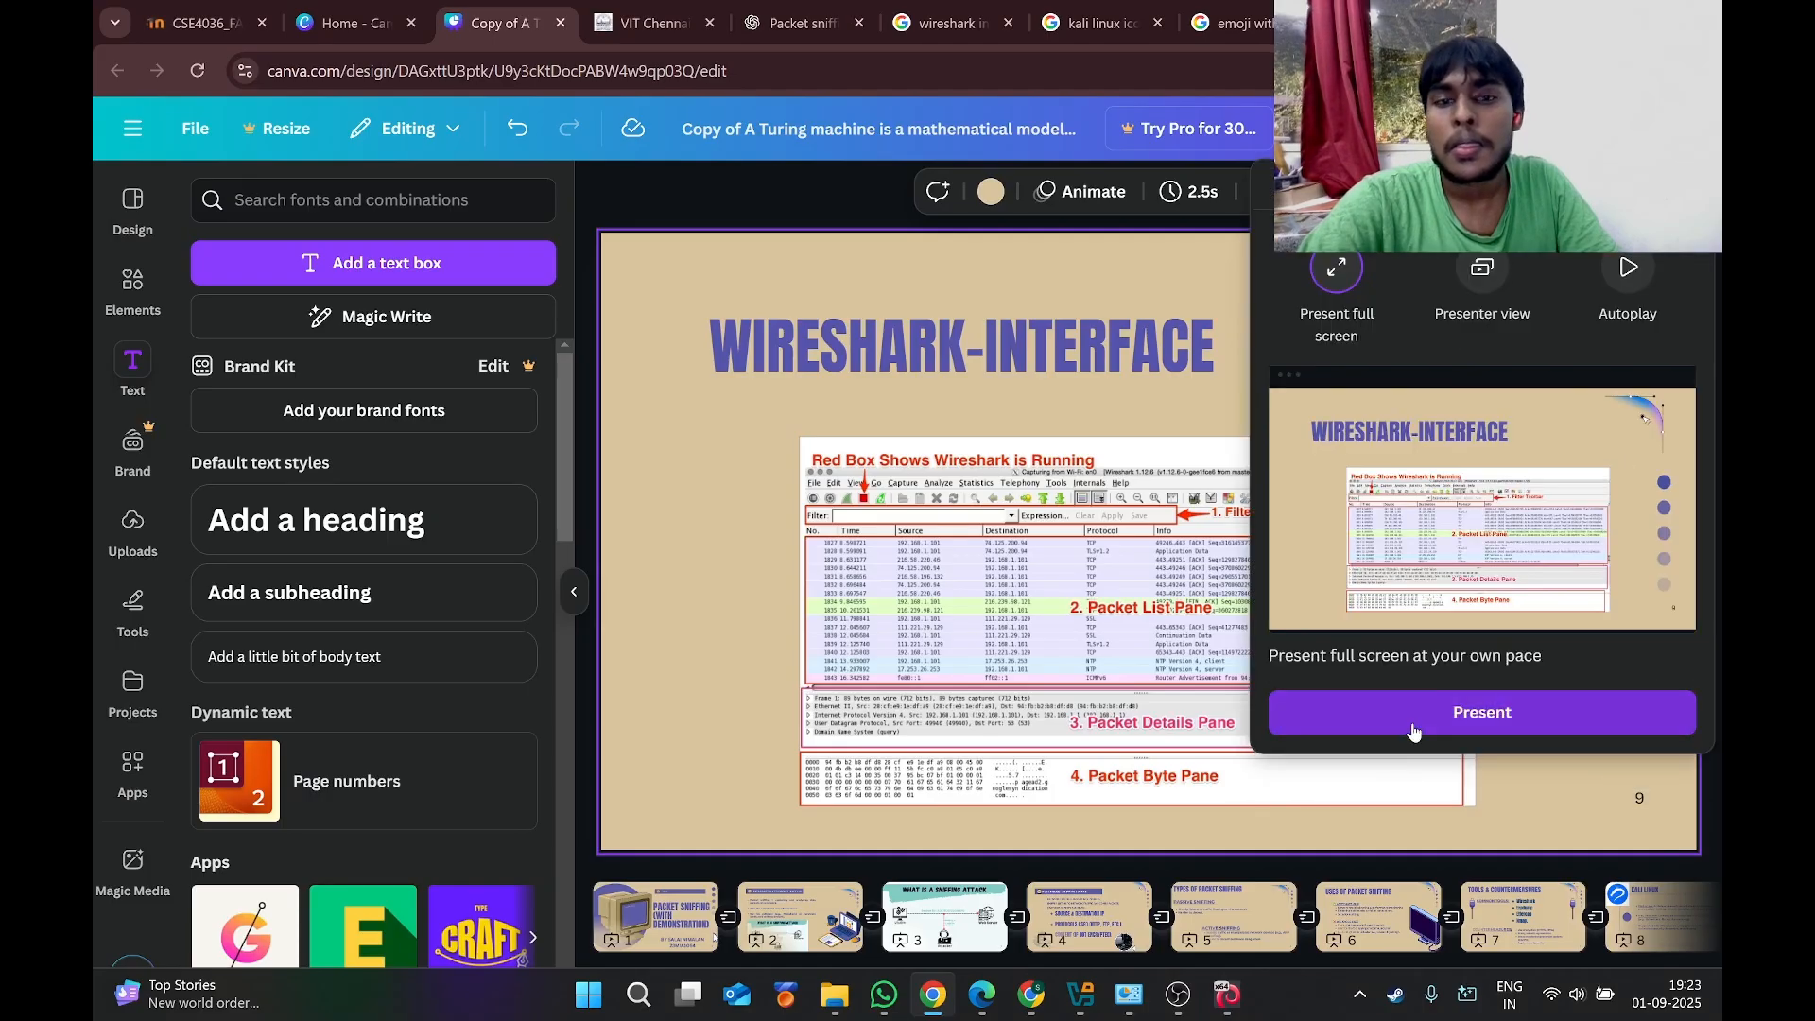
left_click(1414, 724)
left_click(97, 498)
left_click(580, 596)
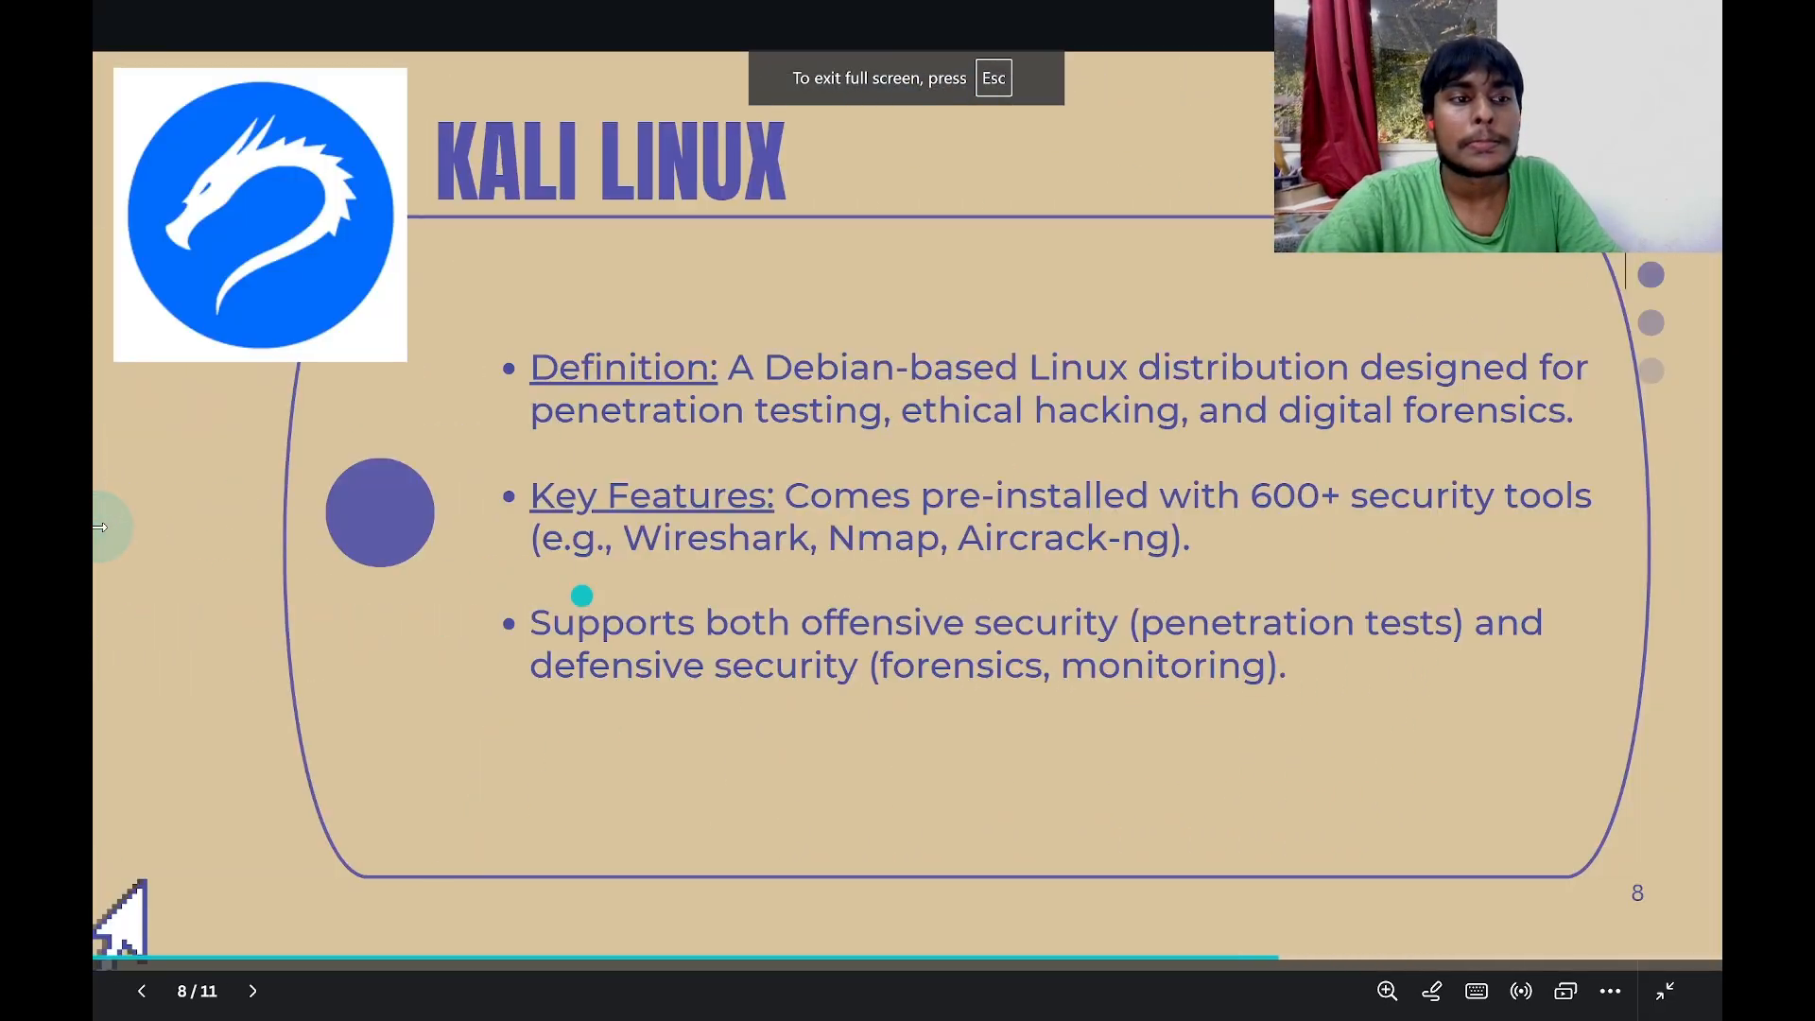
left_click(97, 527)
left_click(1652, 391)
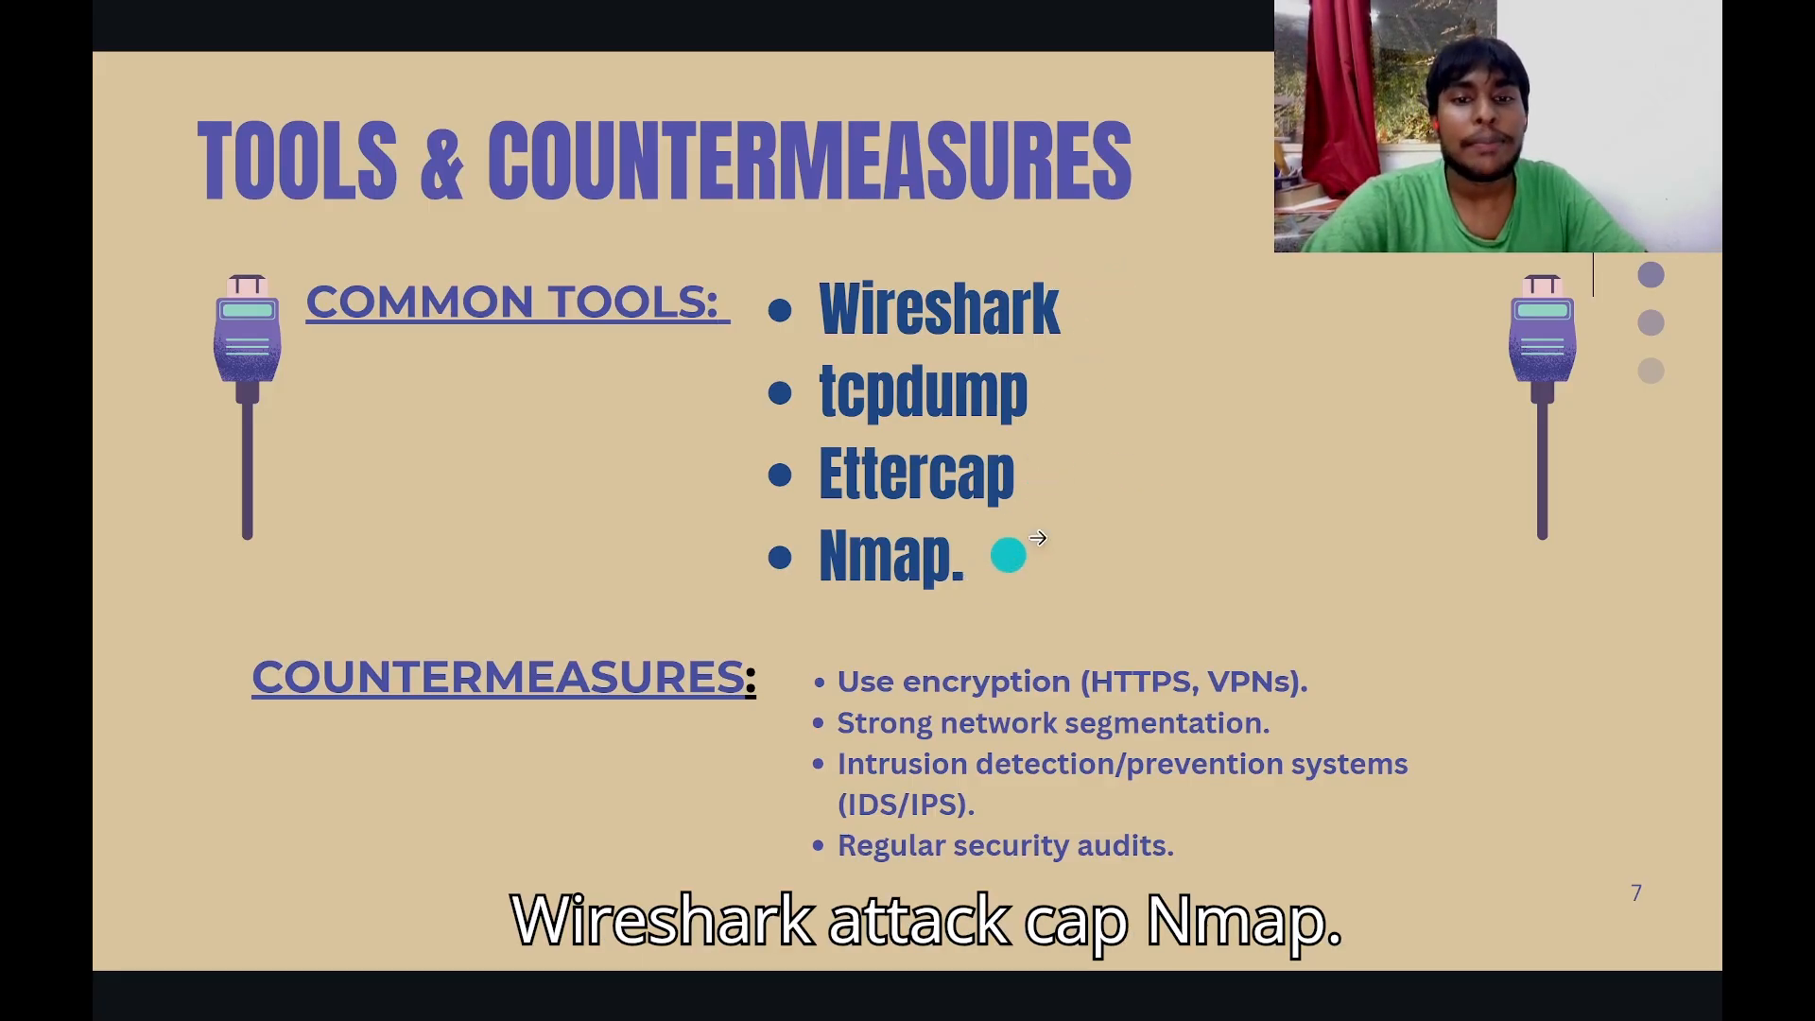
key("super")
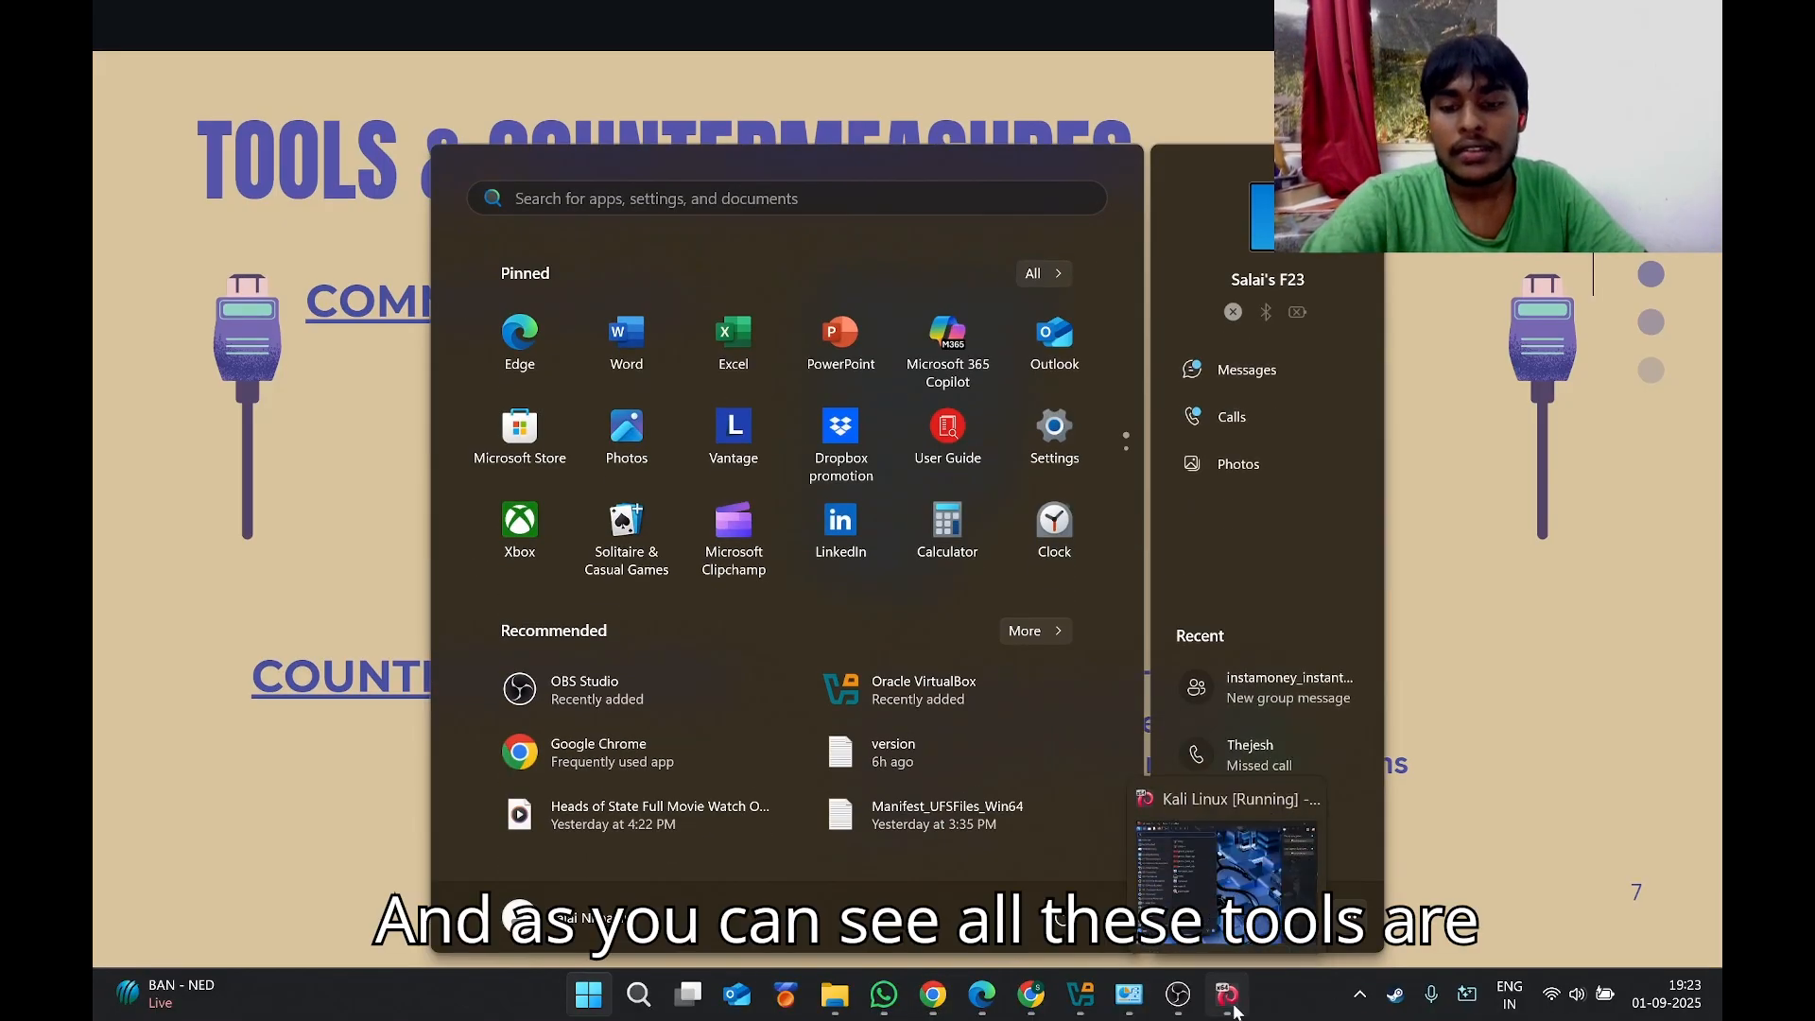
Try menu searches for wire, nma and ett, then launch Wireshark from the wire results.
left_click(1228, 996)
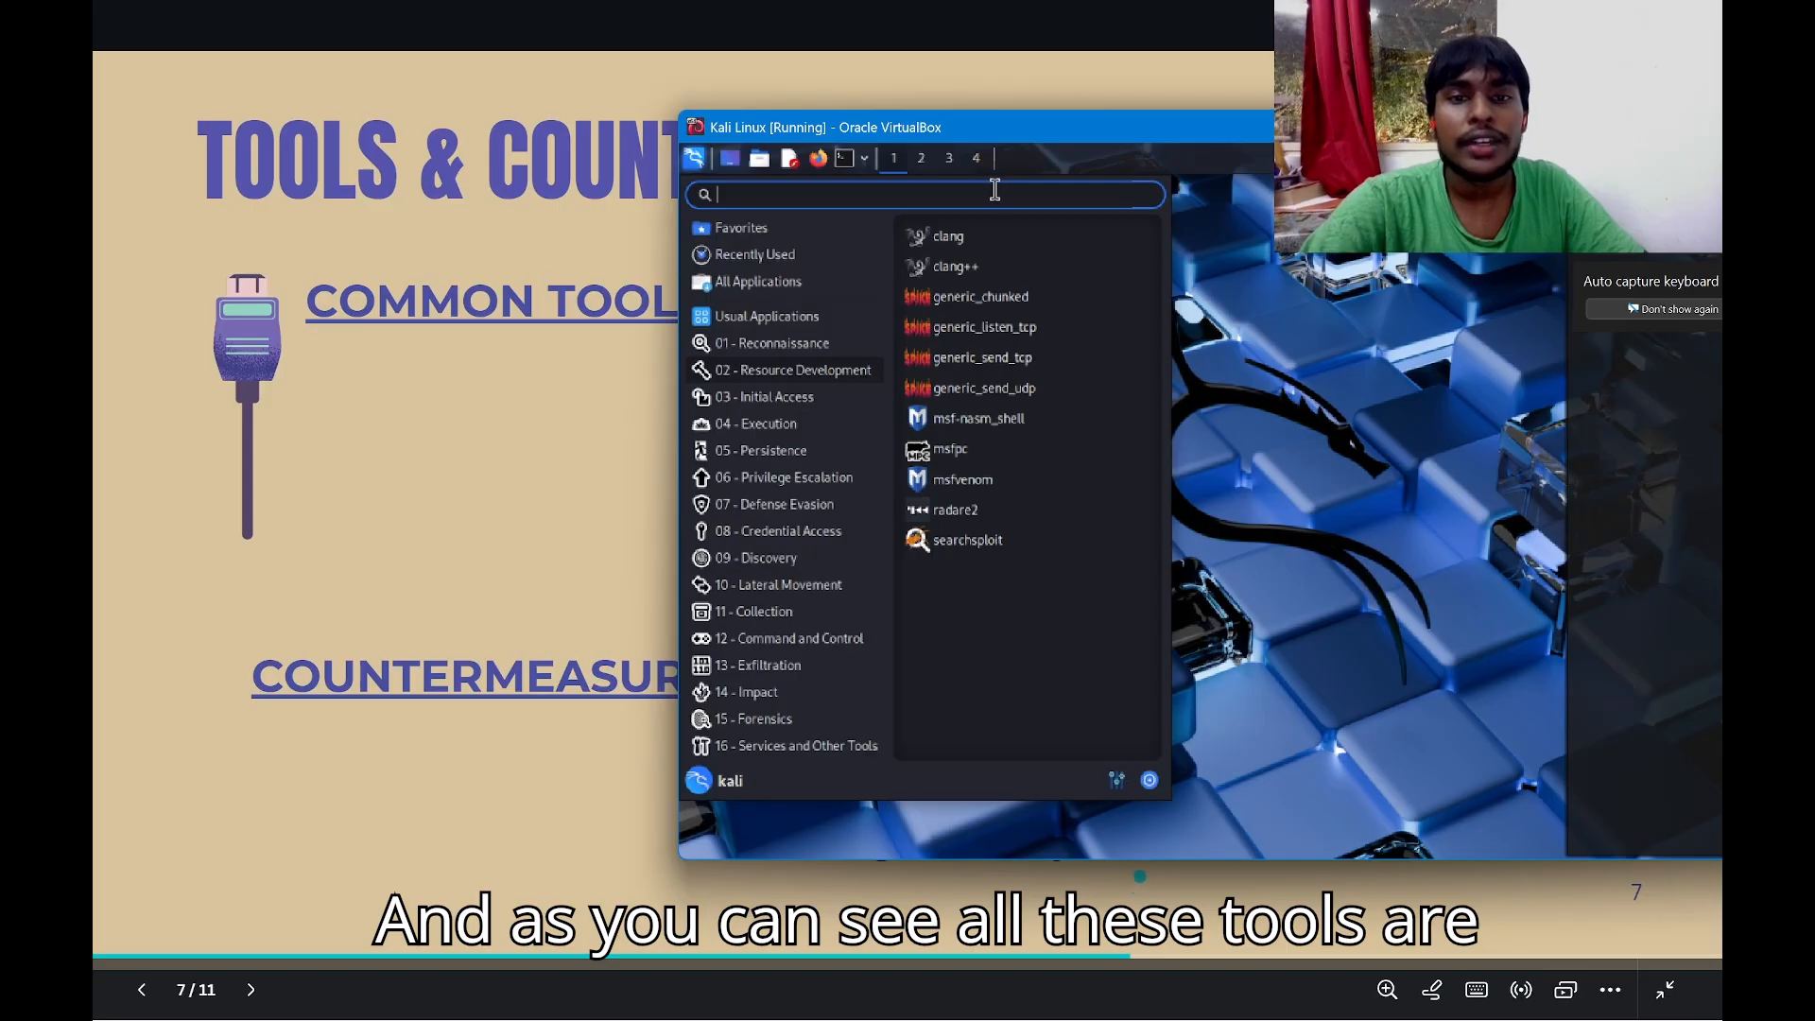
type("wire")
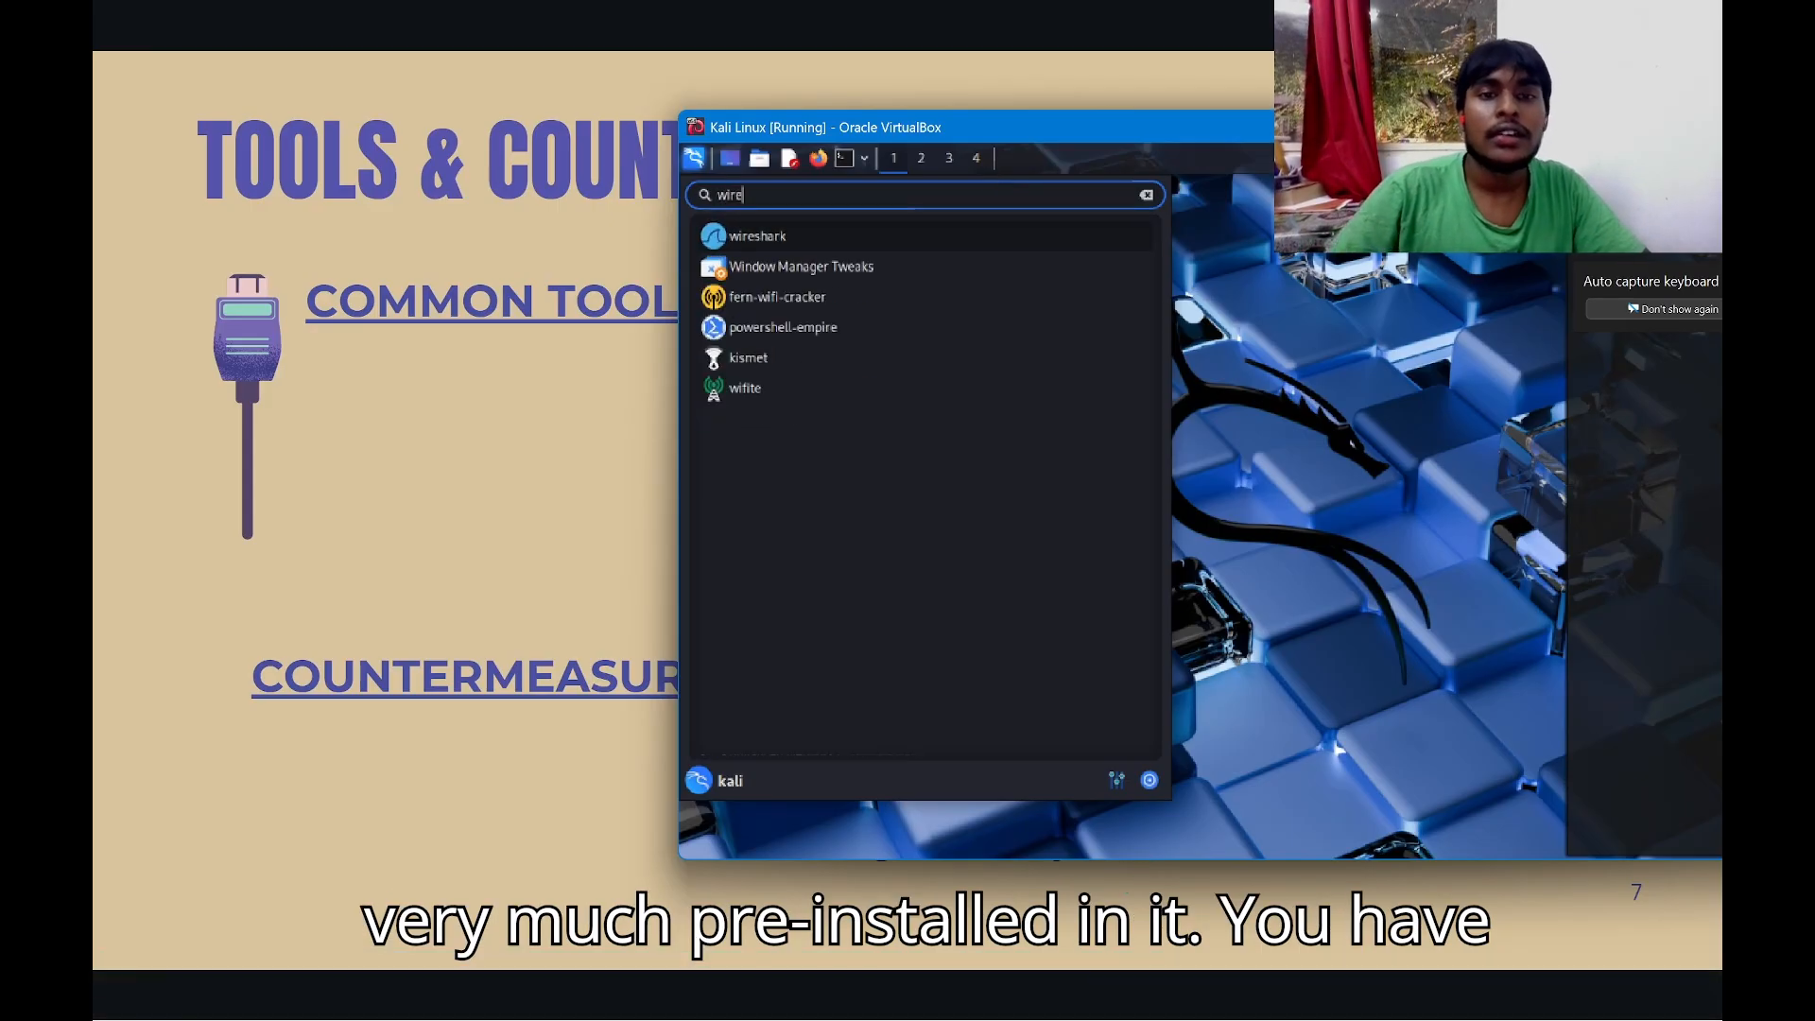
key("BackSpace")
key("BackSpace")
key("BackSpace")
key("BackSpace")
type("nma")
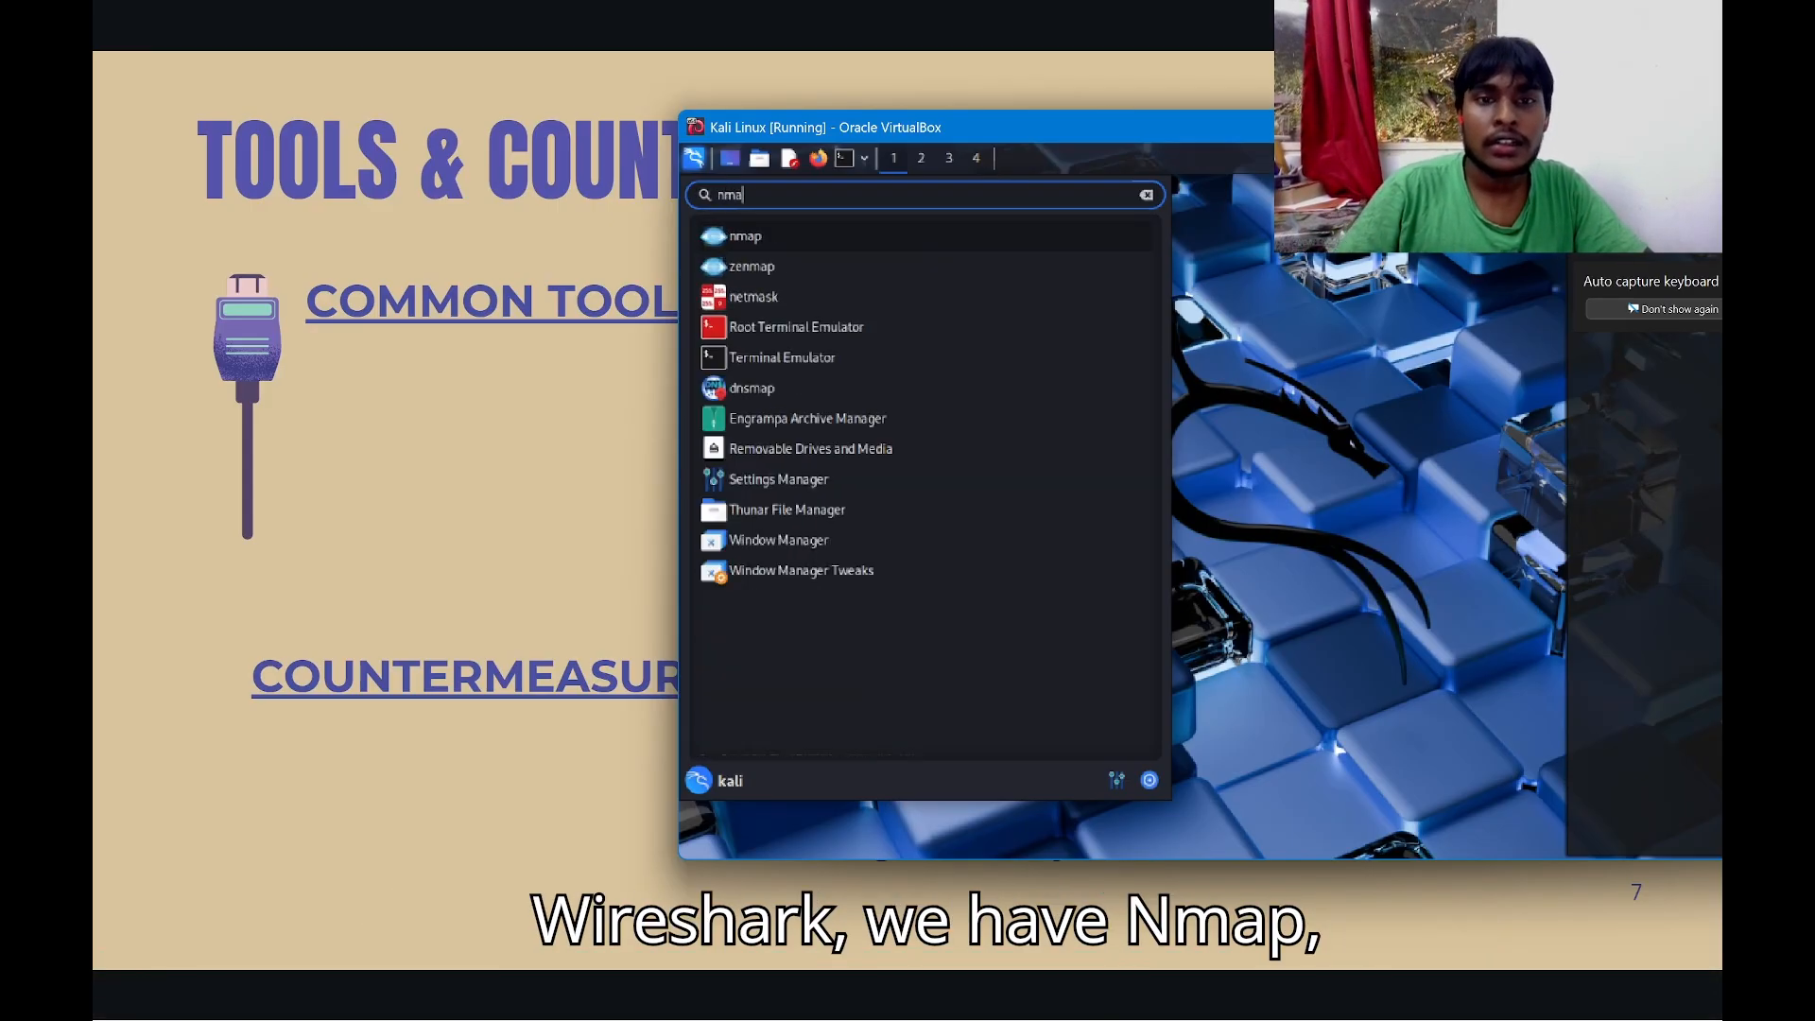
key("BackSpace")
key("BackSpace")
key("BackSpace")
type("ette")
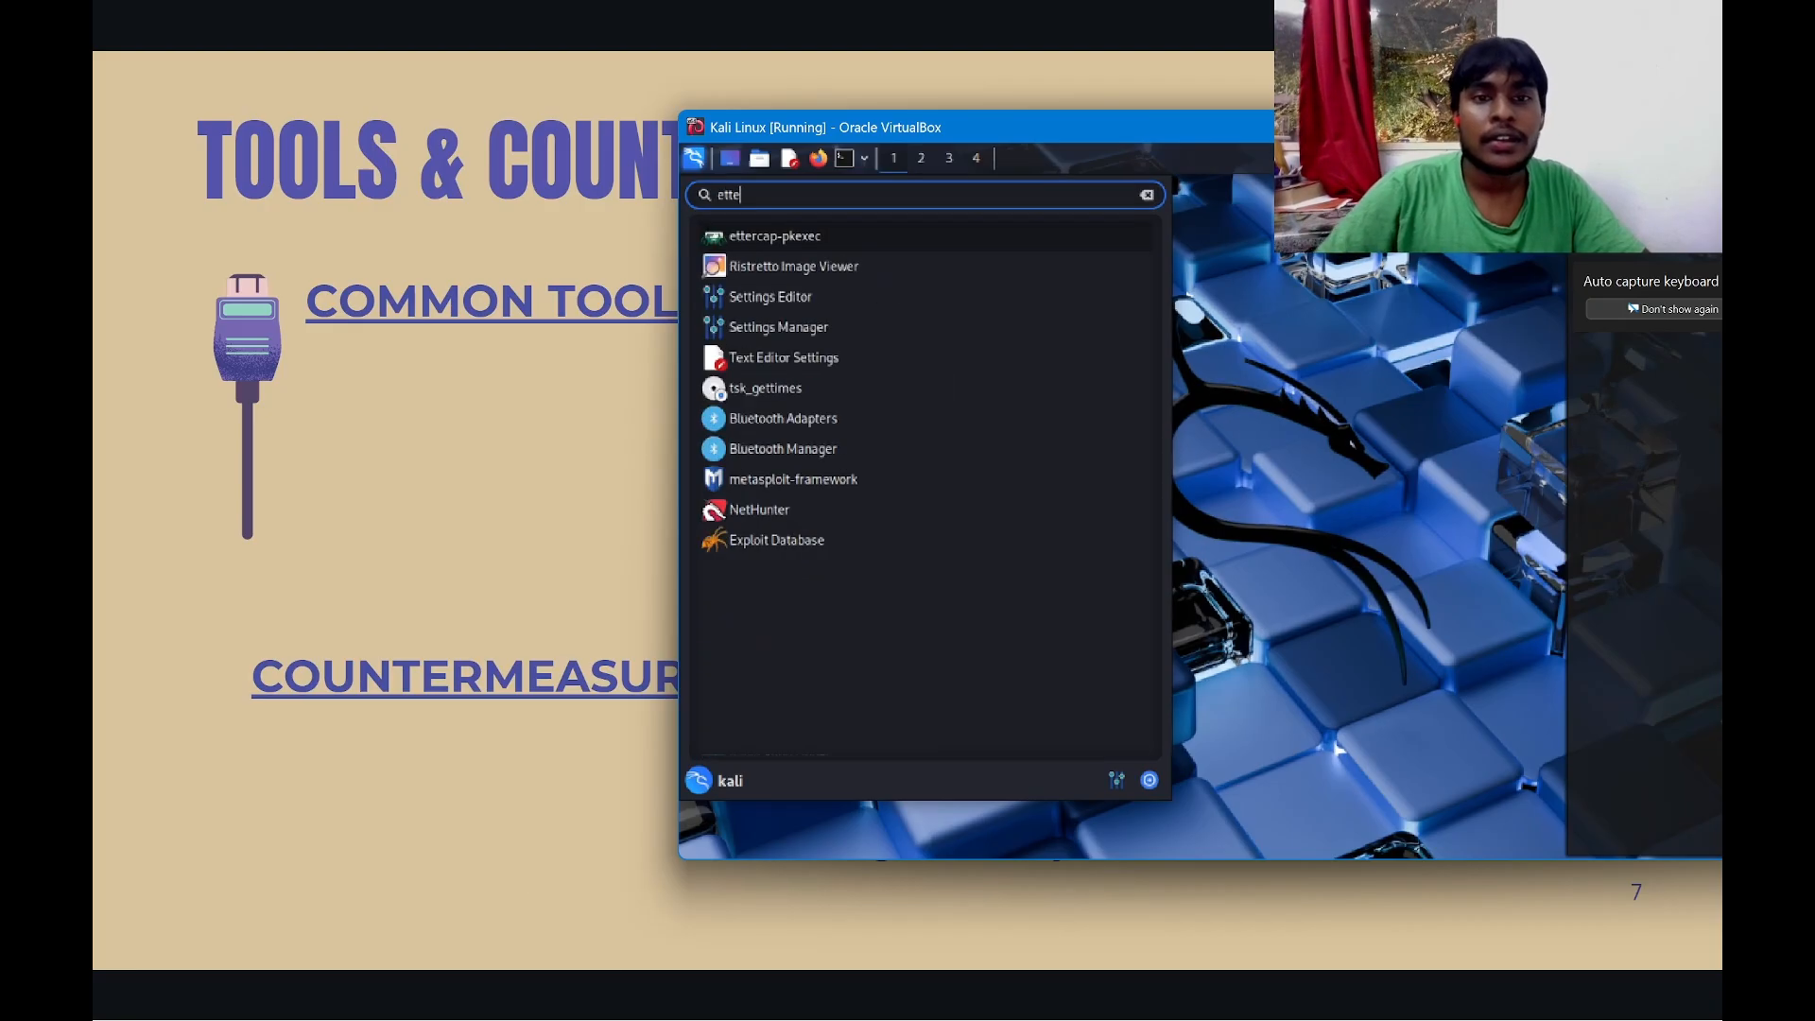
key("BackSpace")
key("BackSpace")
key("BackSpace")
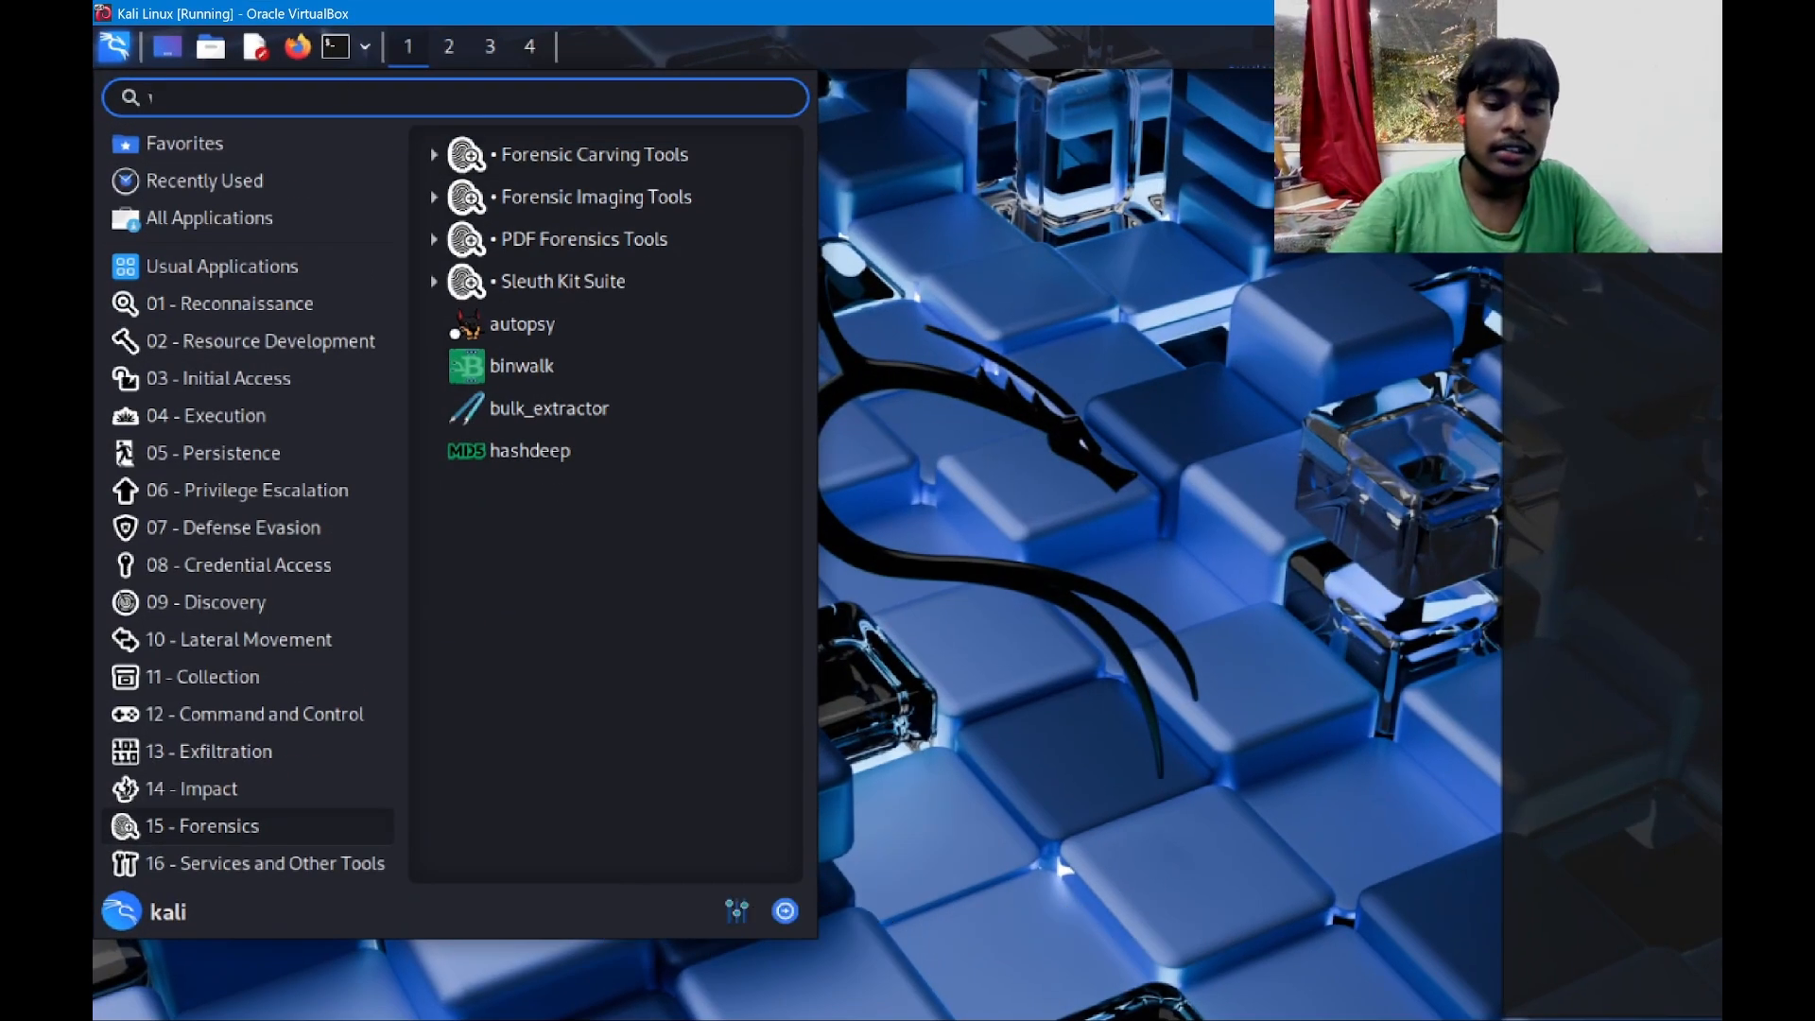
type("wire")
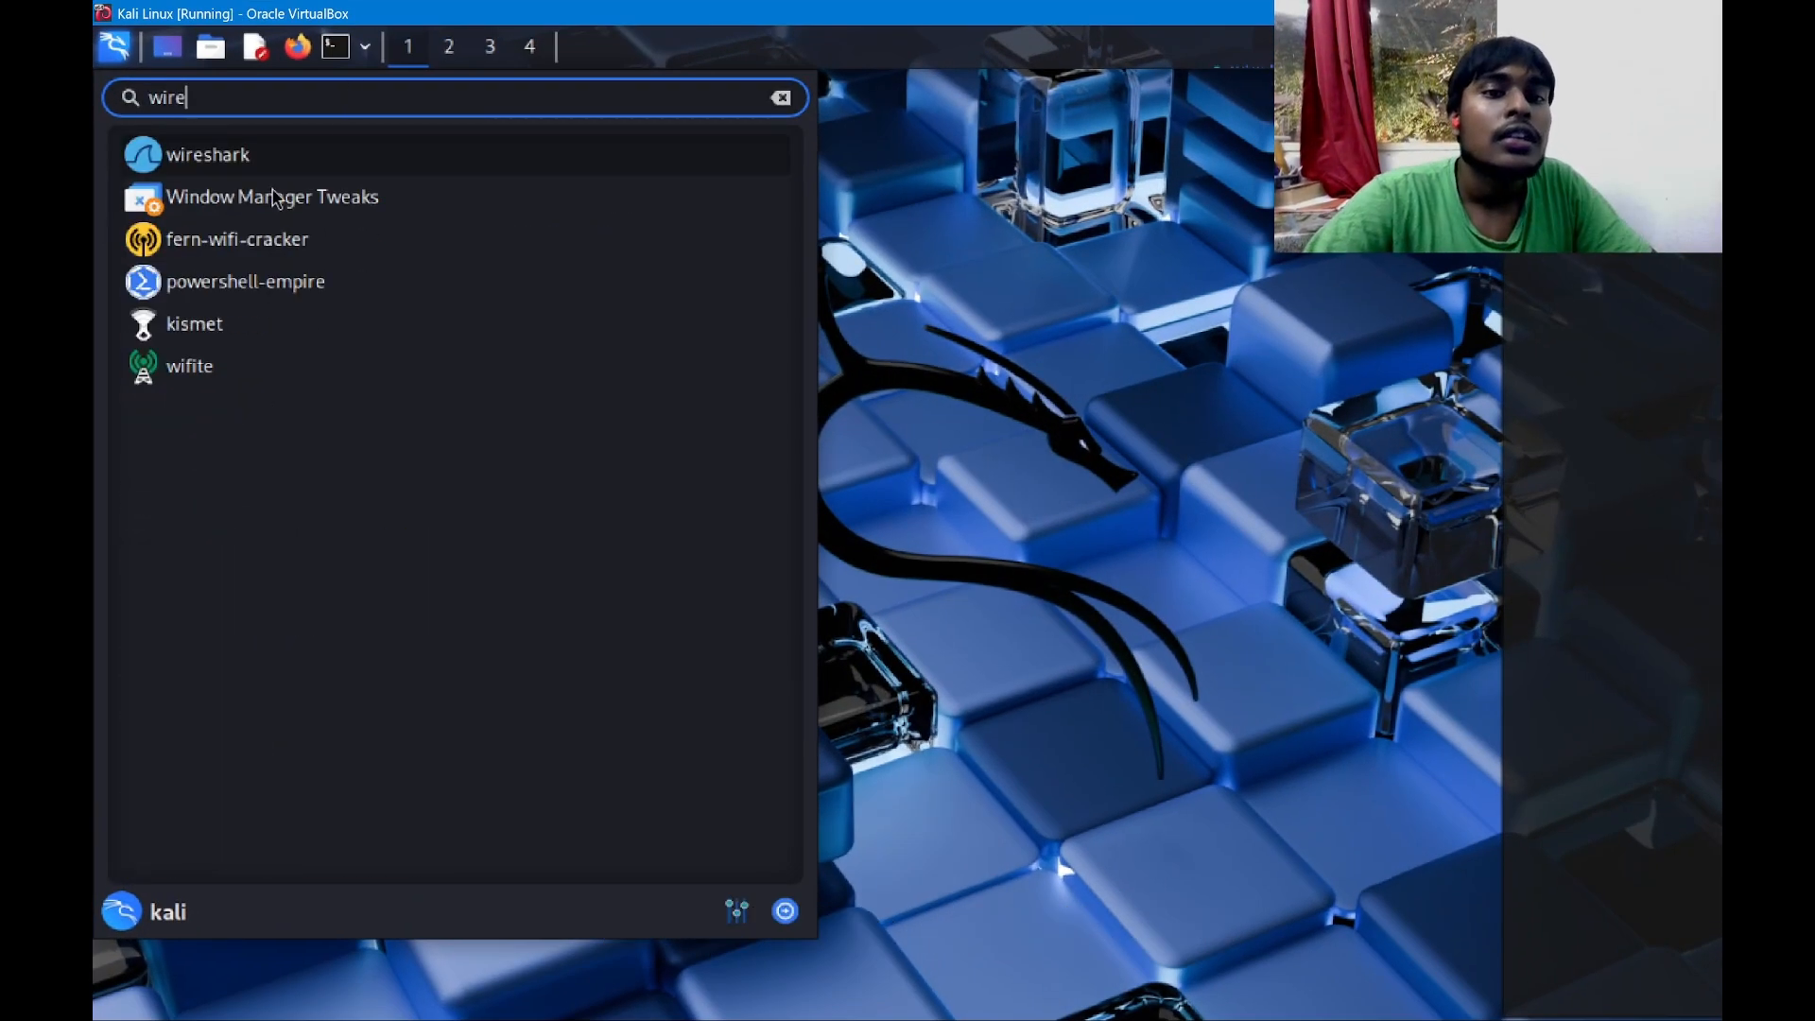
left_click(322, 162)
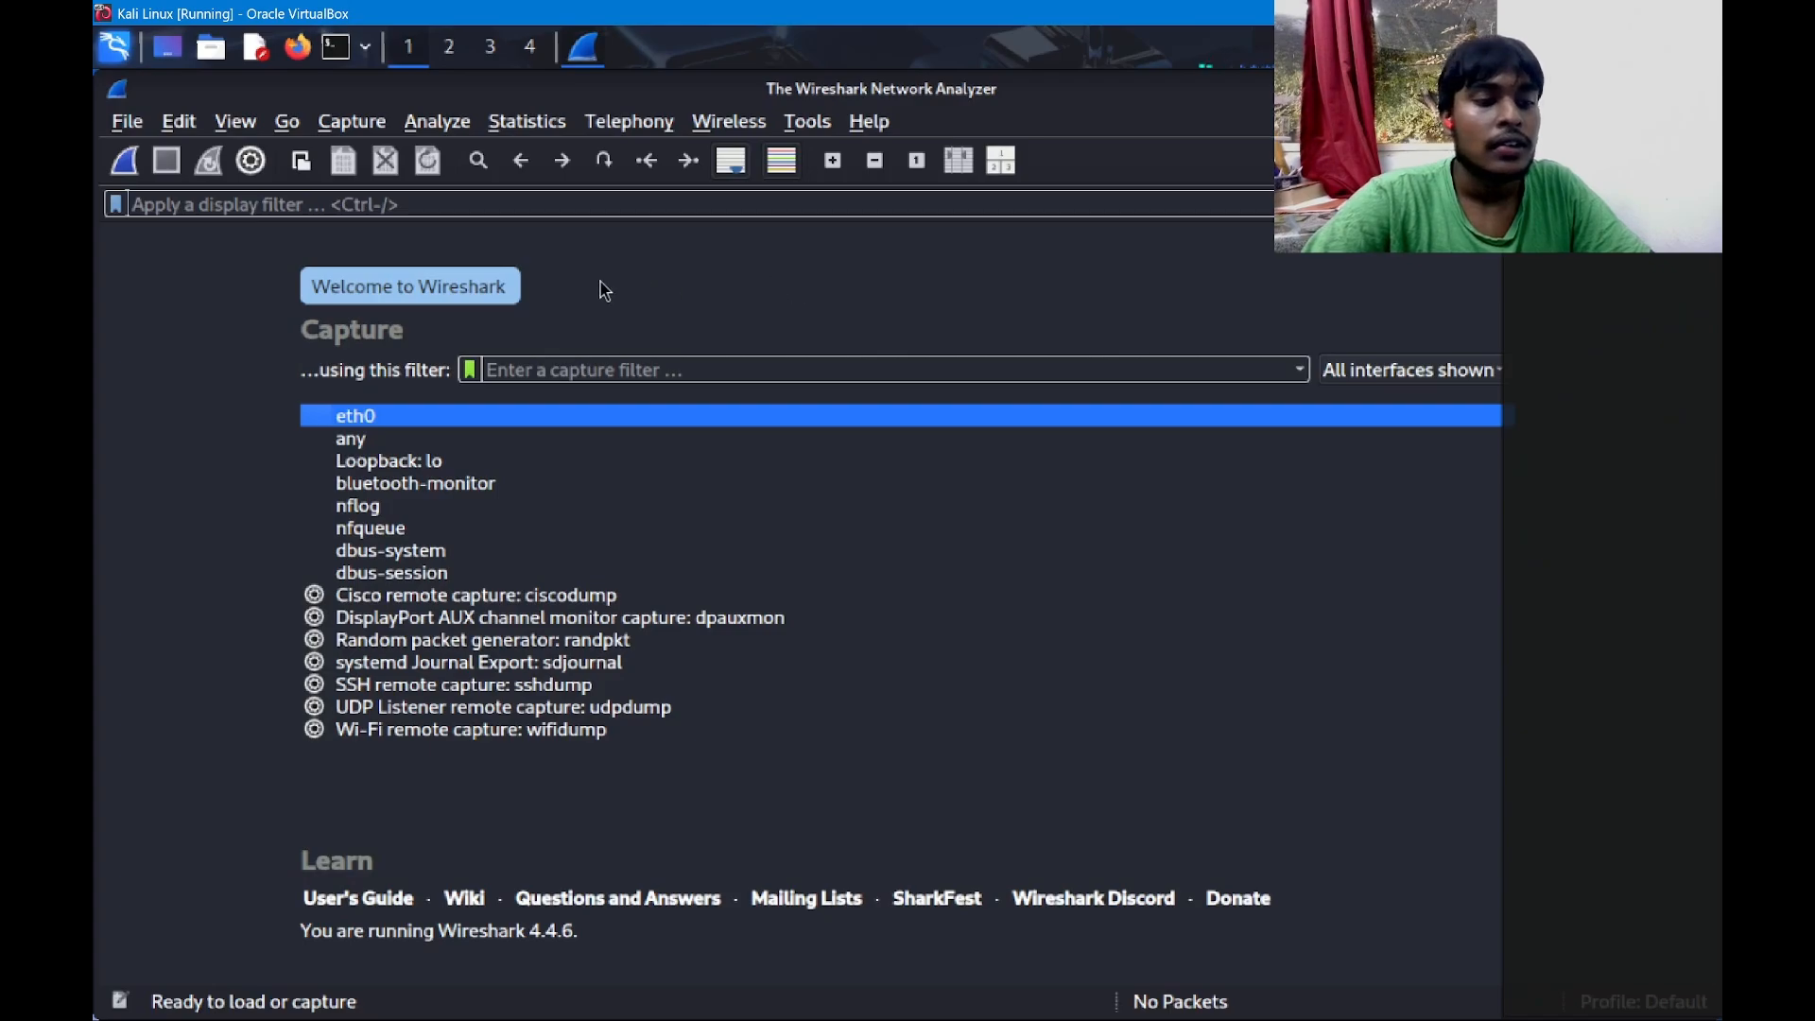
Start a live capture on eth0 and select a few of the captured packets.
double_click(383, 420)
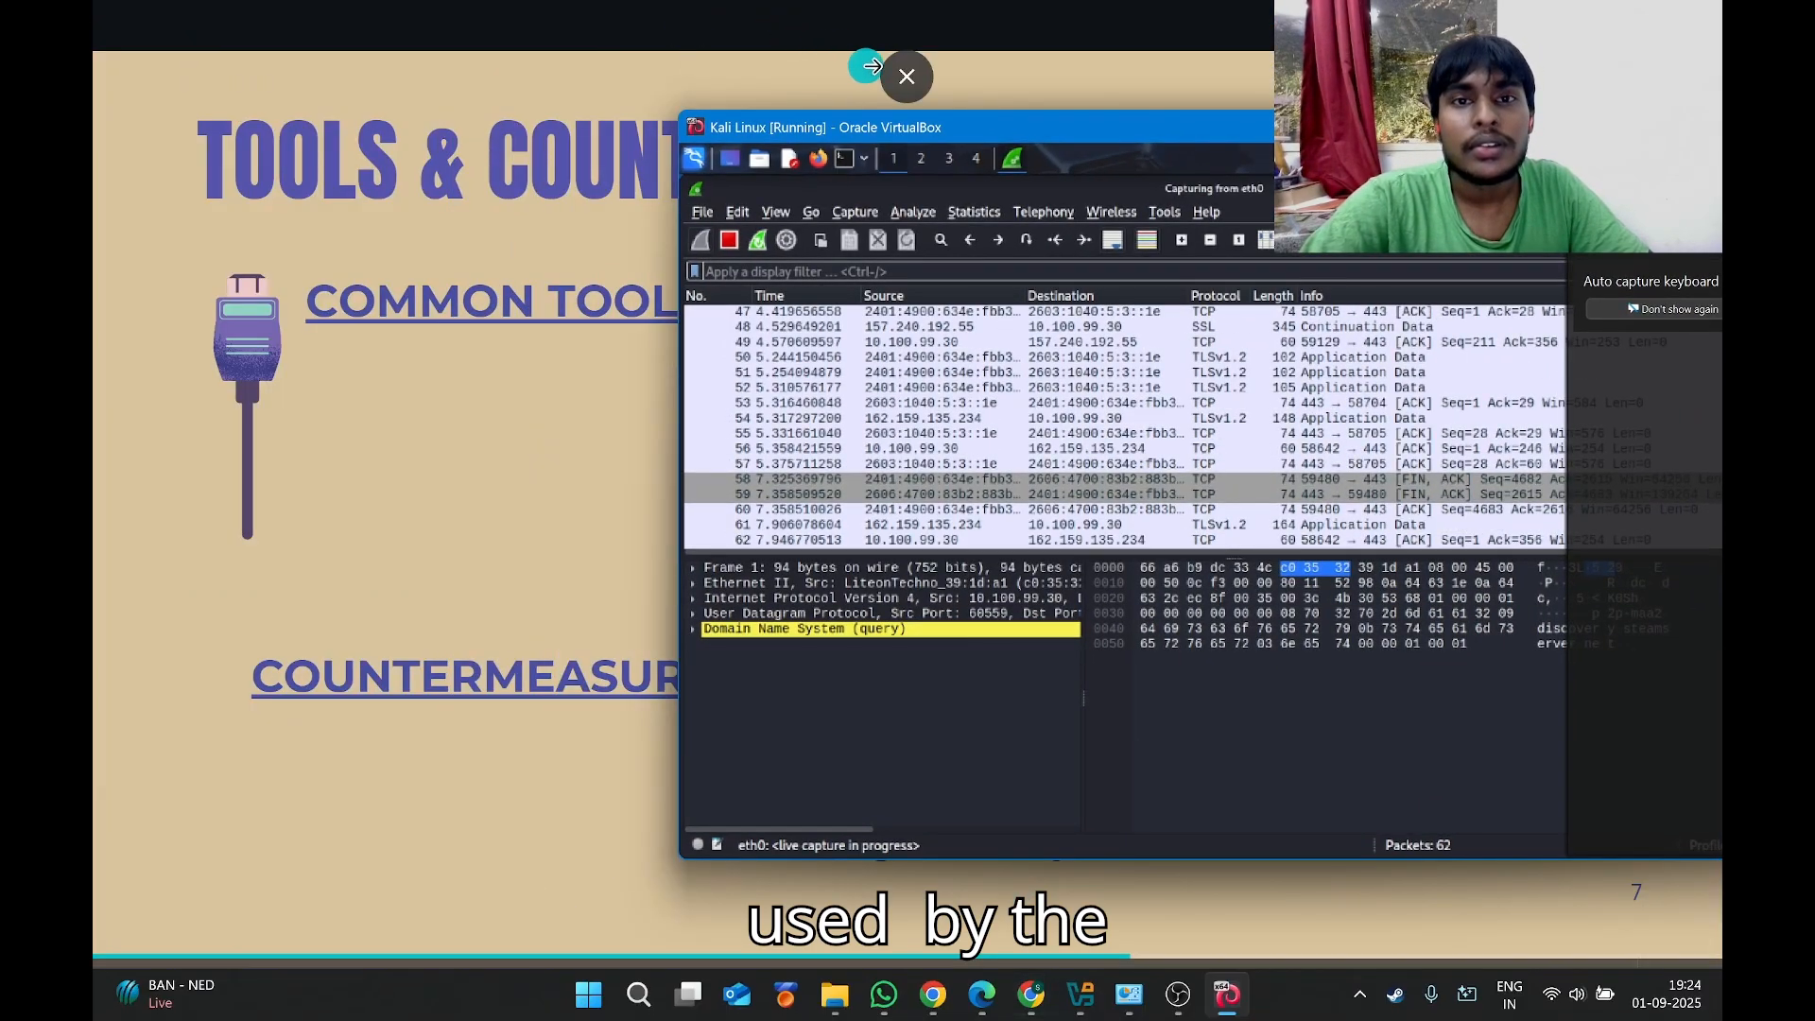
left_click(907, 73)
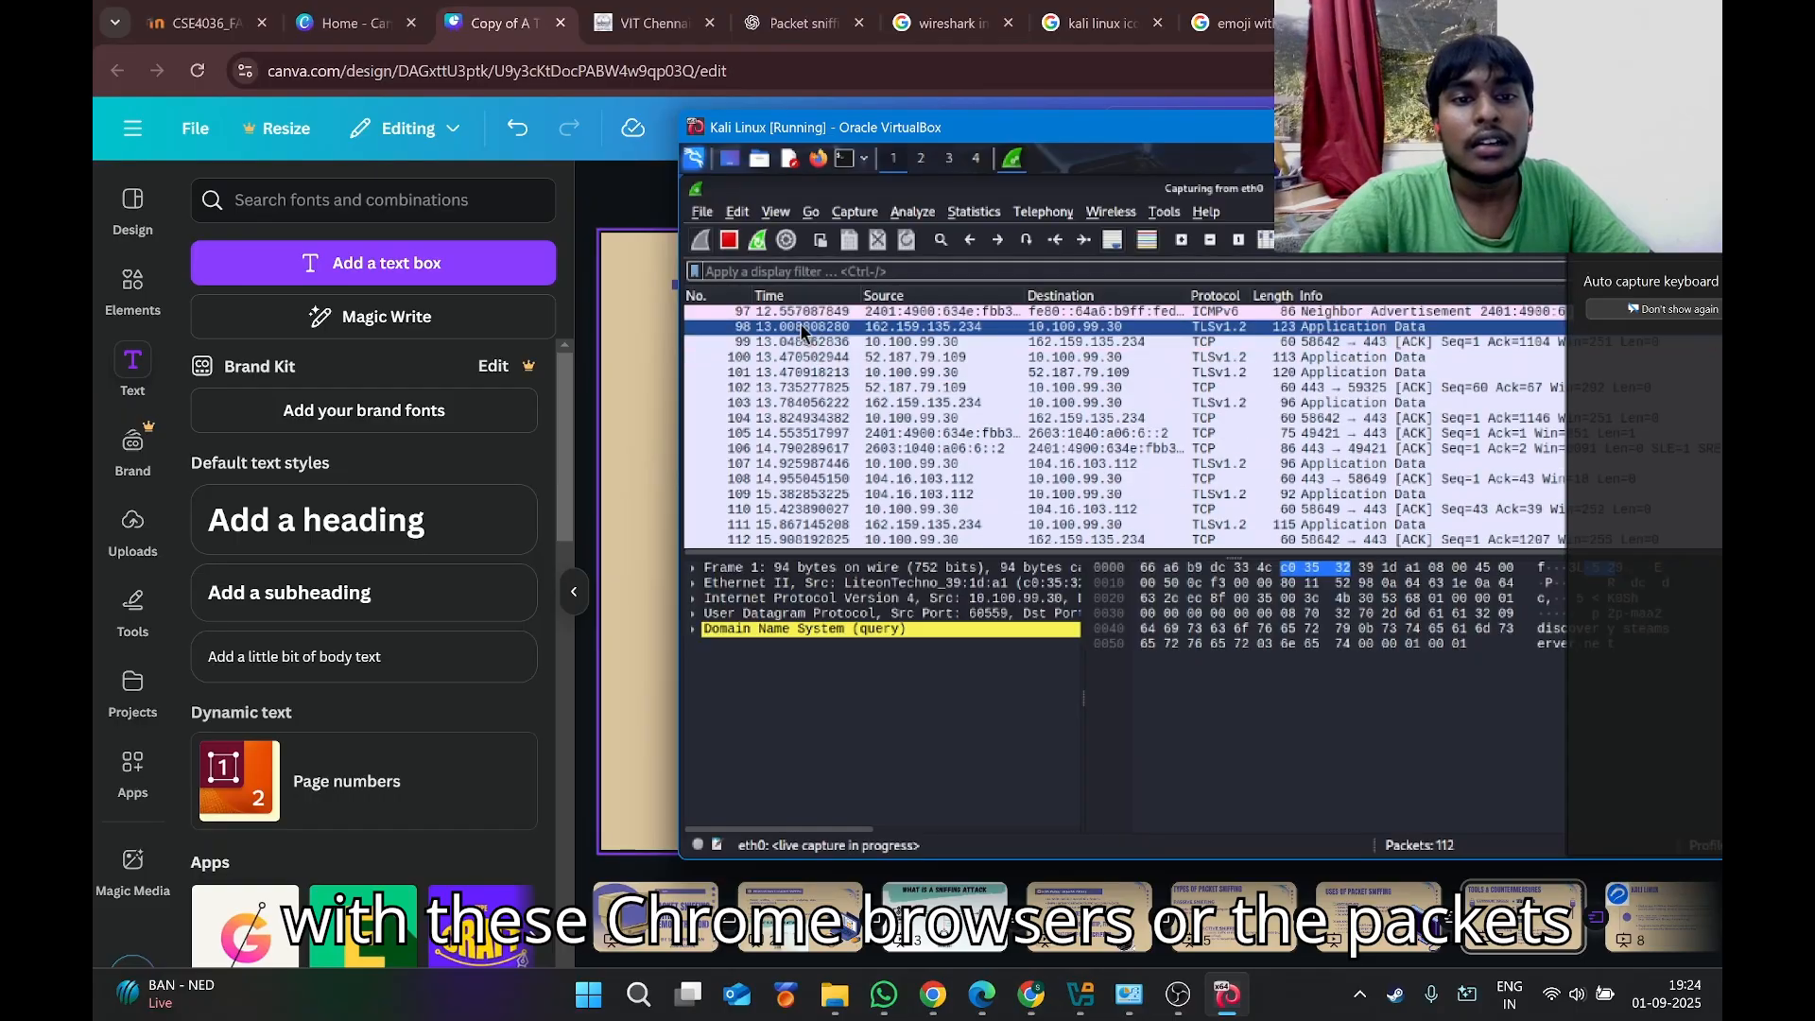
left_click(769, 344)
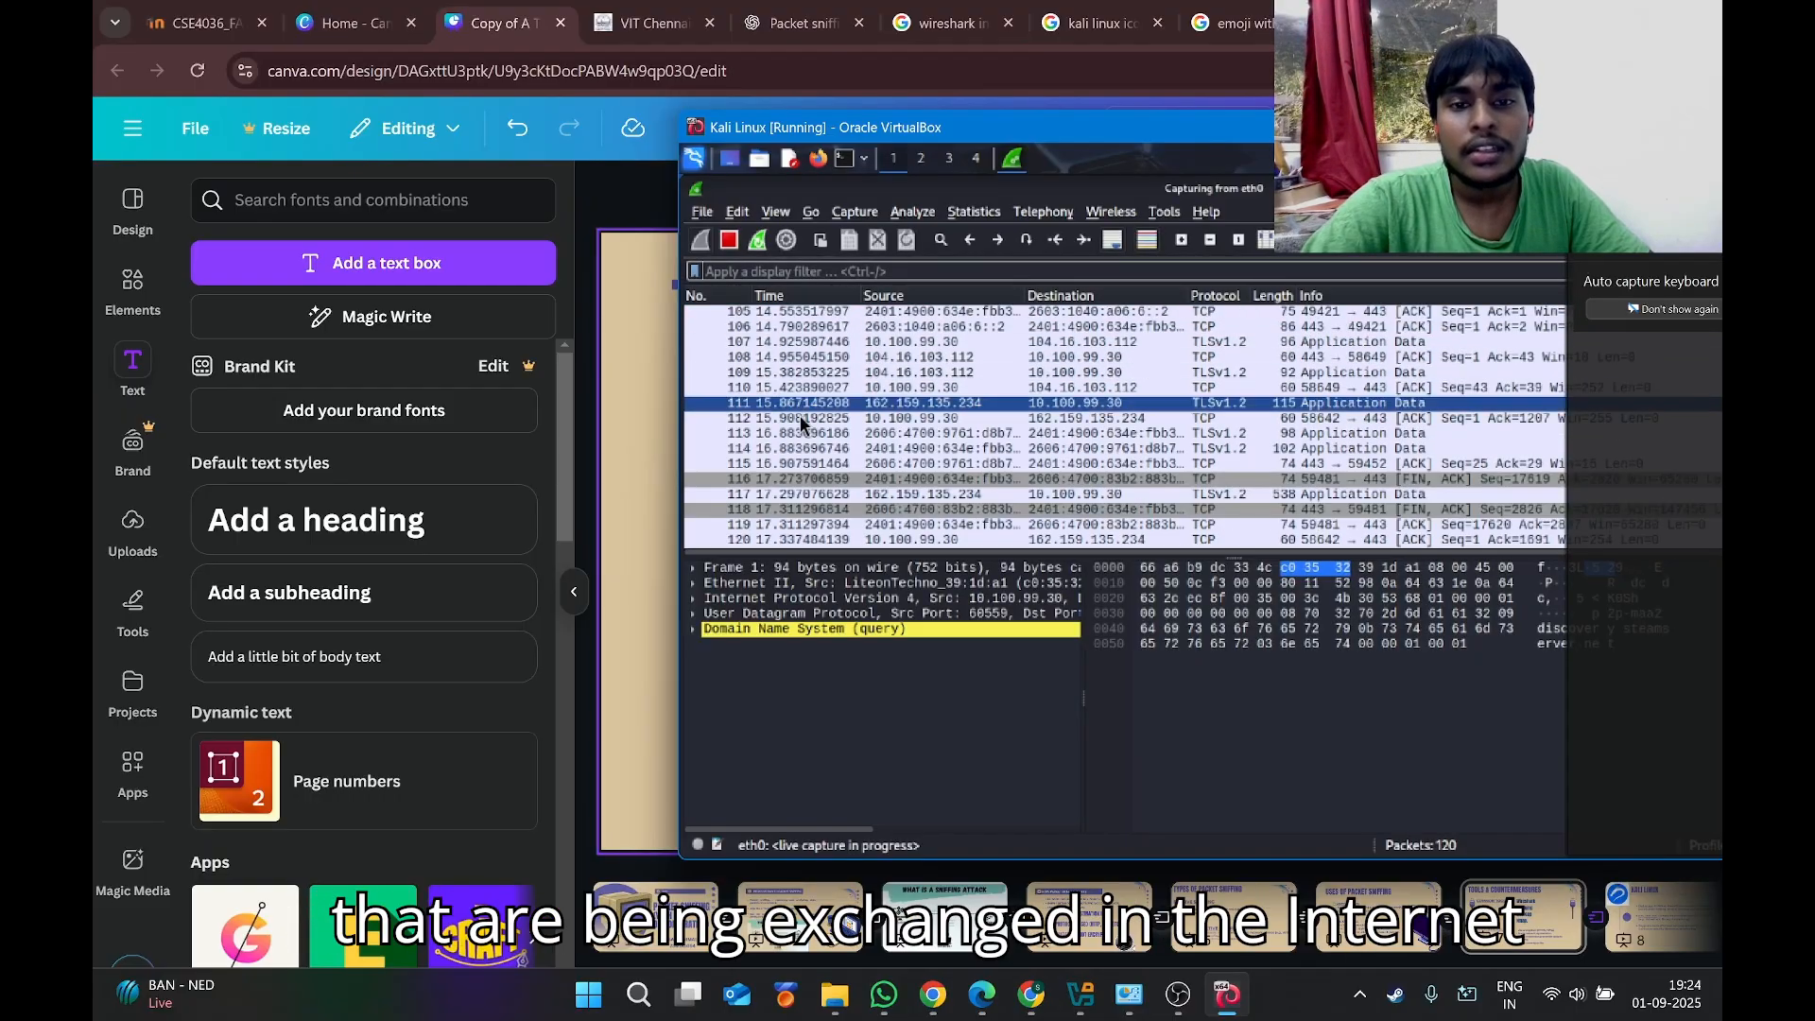
left_click(950, 479)
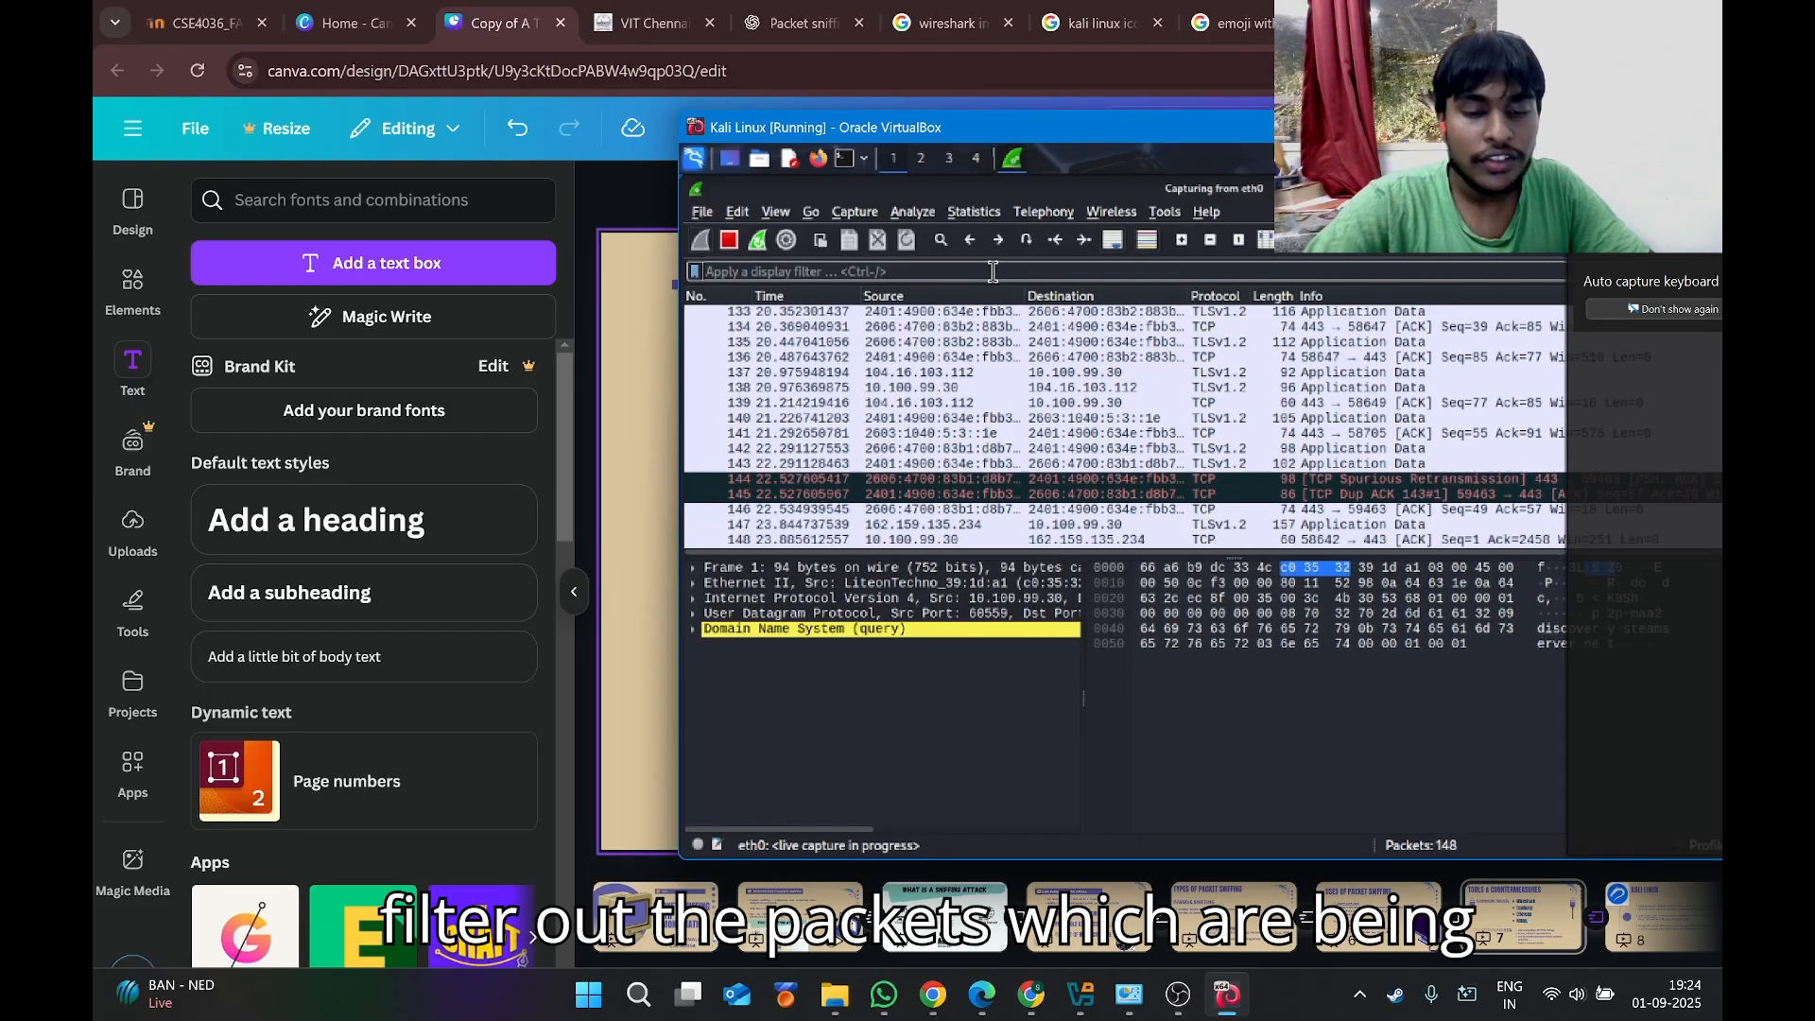
left_click(903, 376)
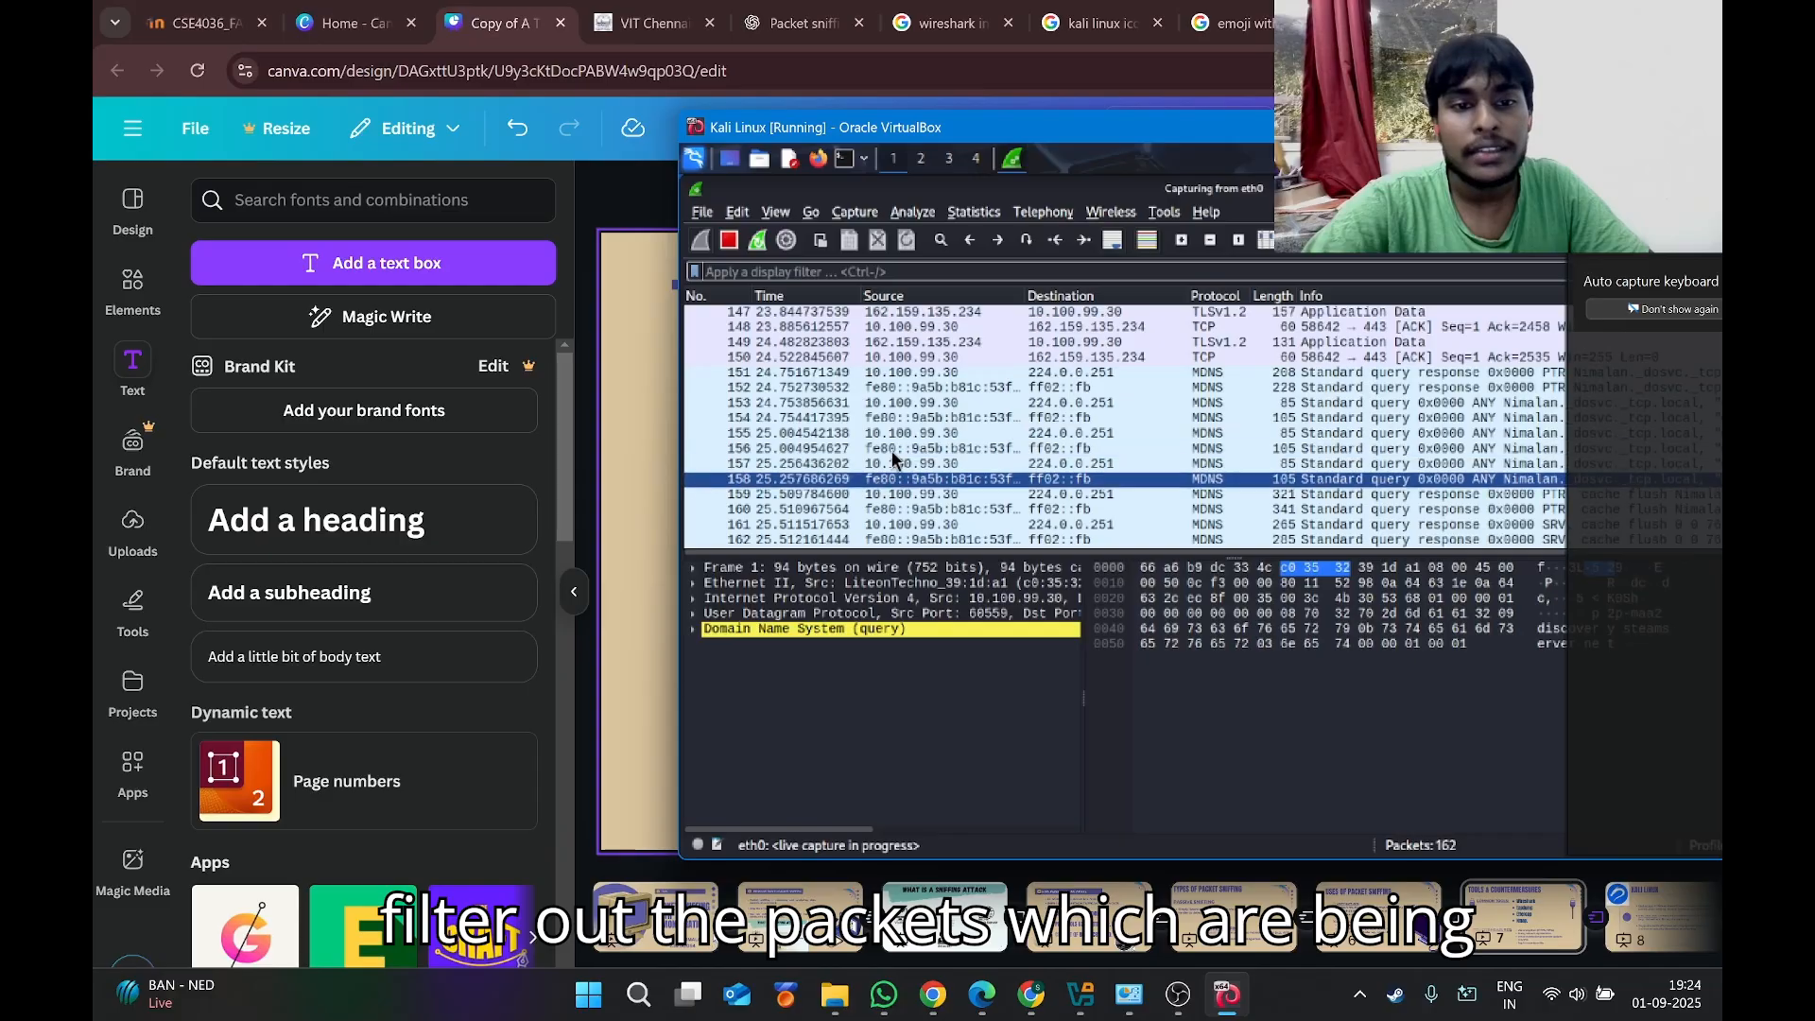
Apply the tcp display filter and scroll through the filtered packet list.
left_click(937, 273)
type("tcp")
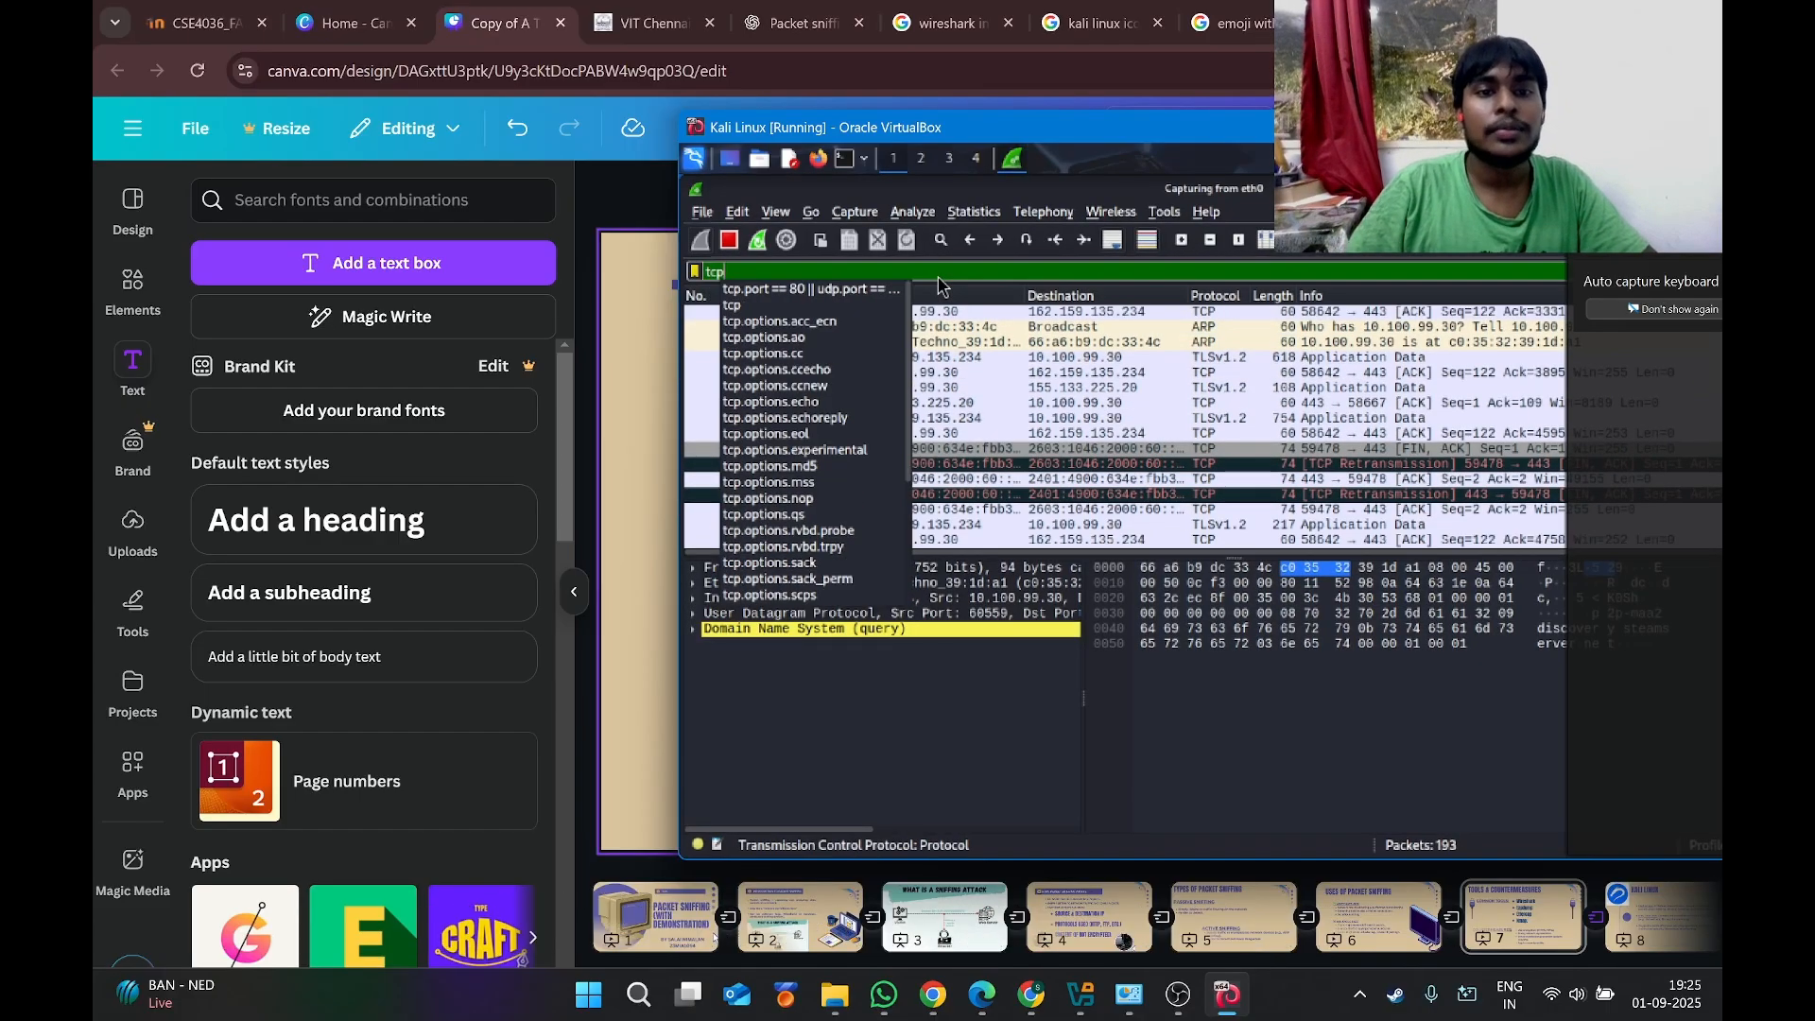
key("Return")
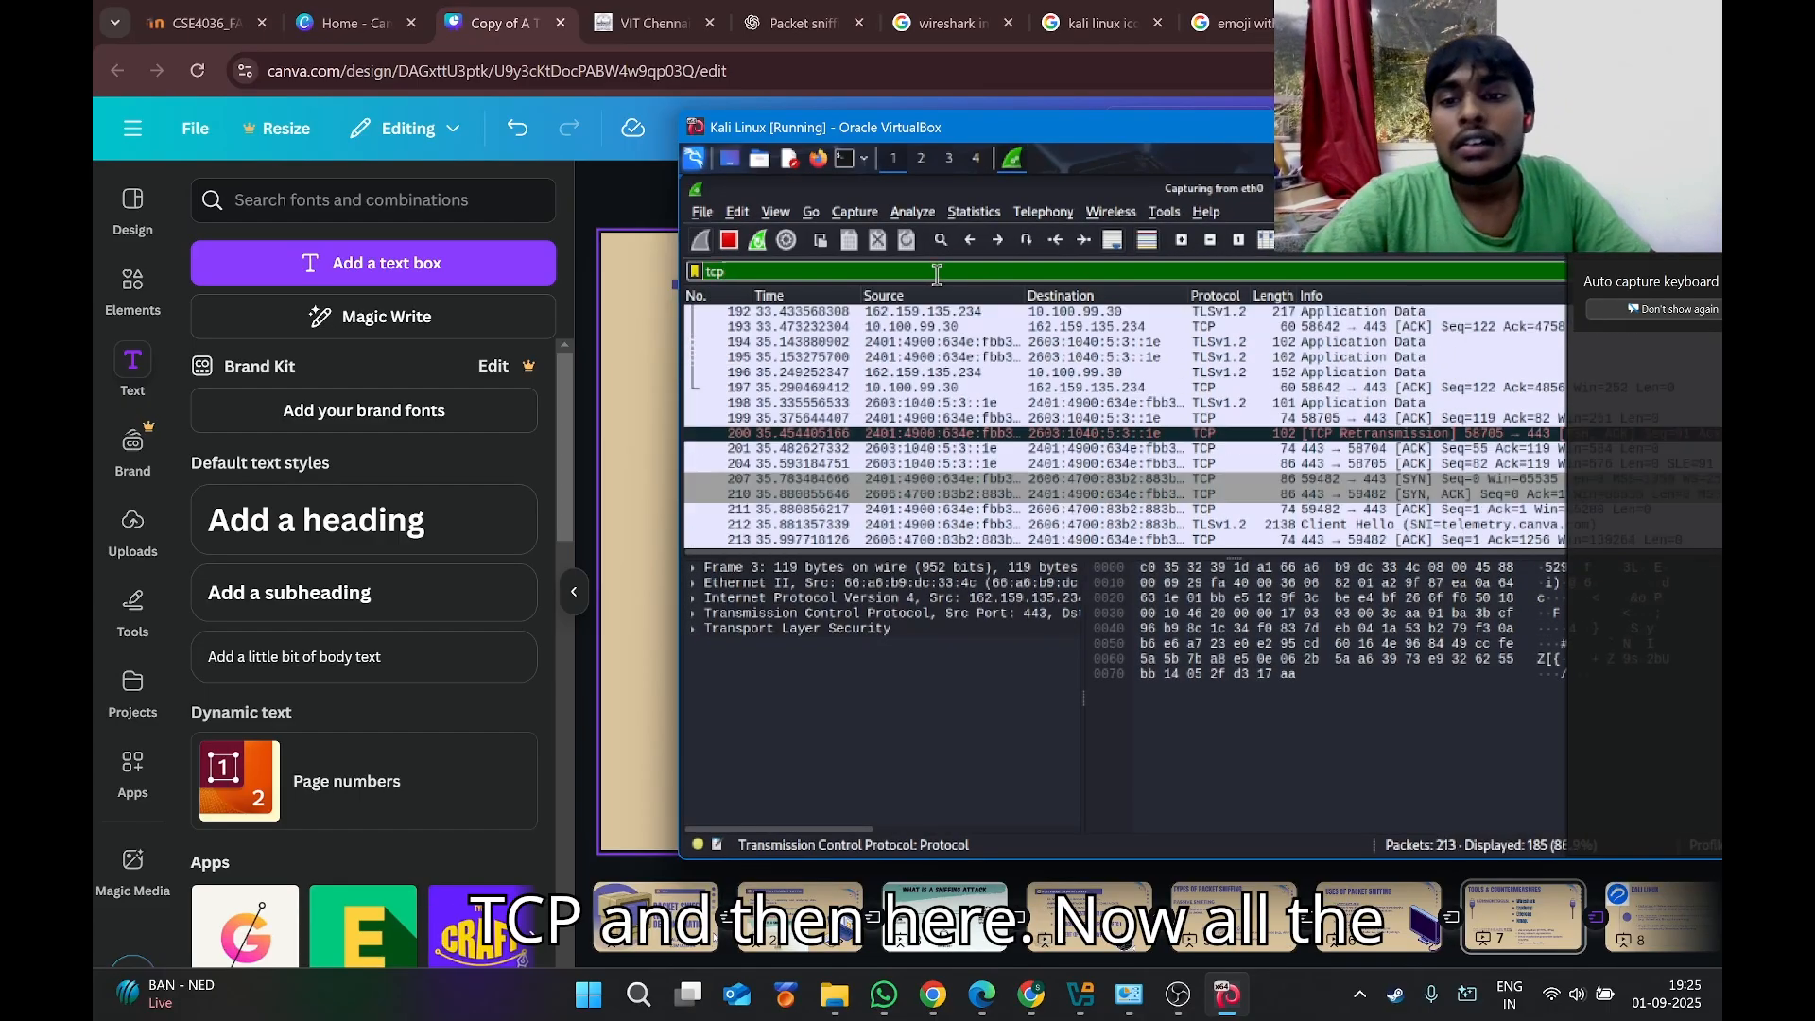
scroll(1172, 397, "up", 10)
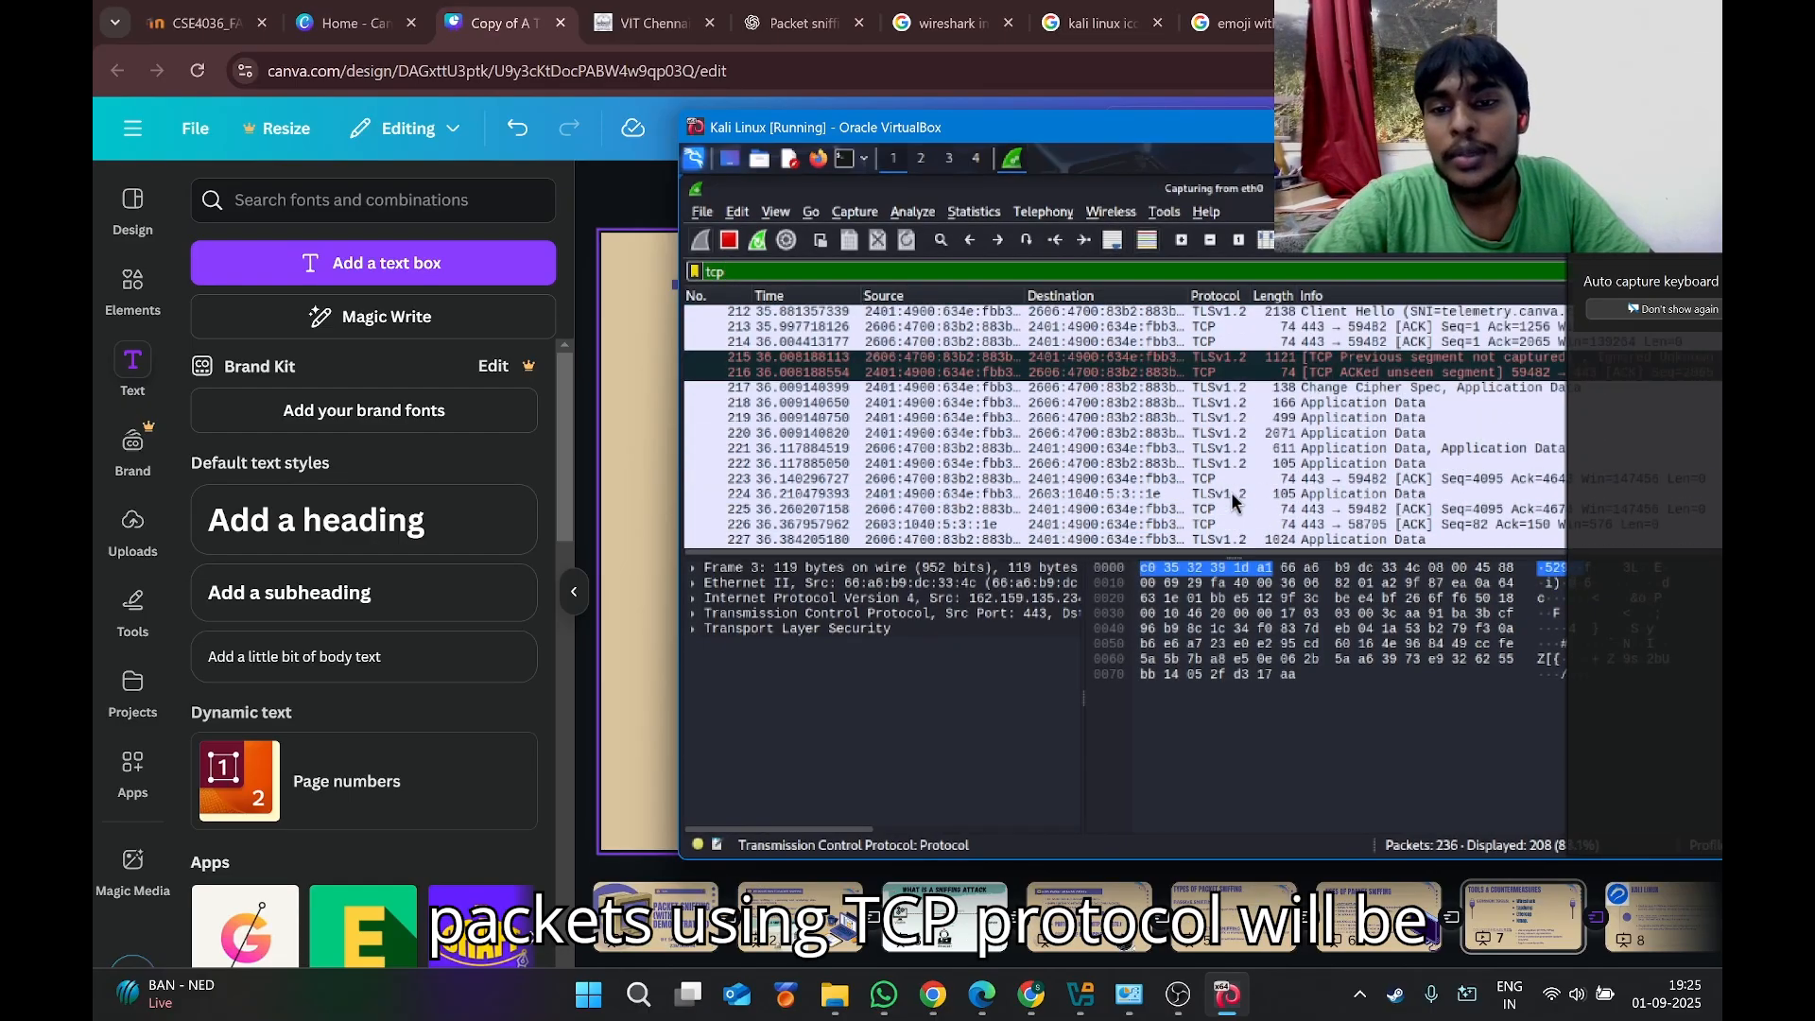
scroll(1203, 329, "up", 20)
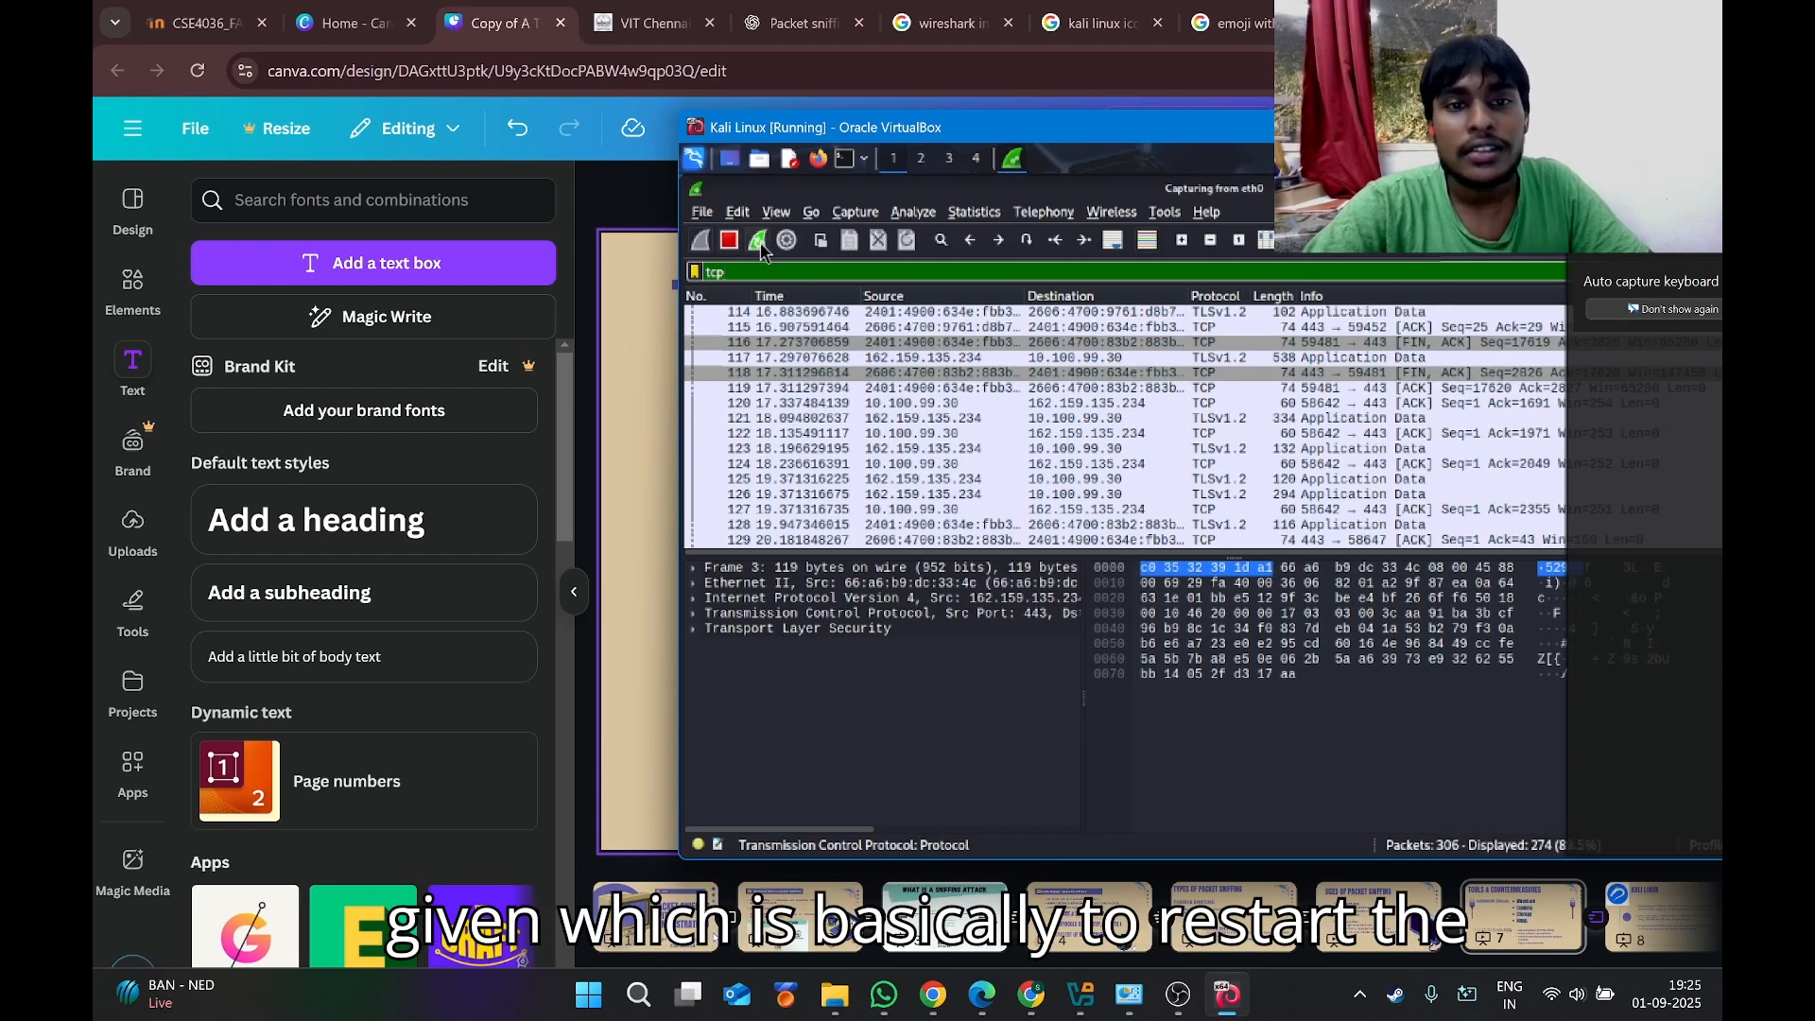
Restart the capture without saving earlier packets and select the Transmission Control Protocol details.
left_click(758, 242)
left_click(1258, 538)
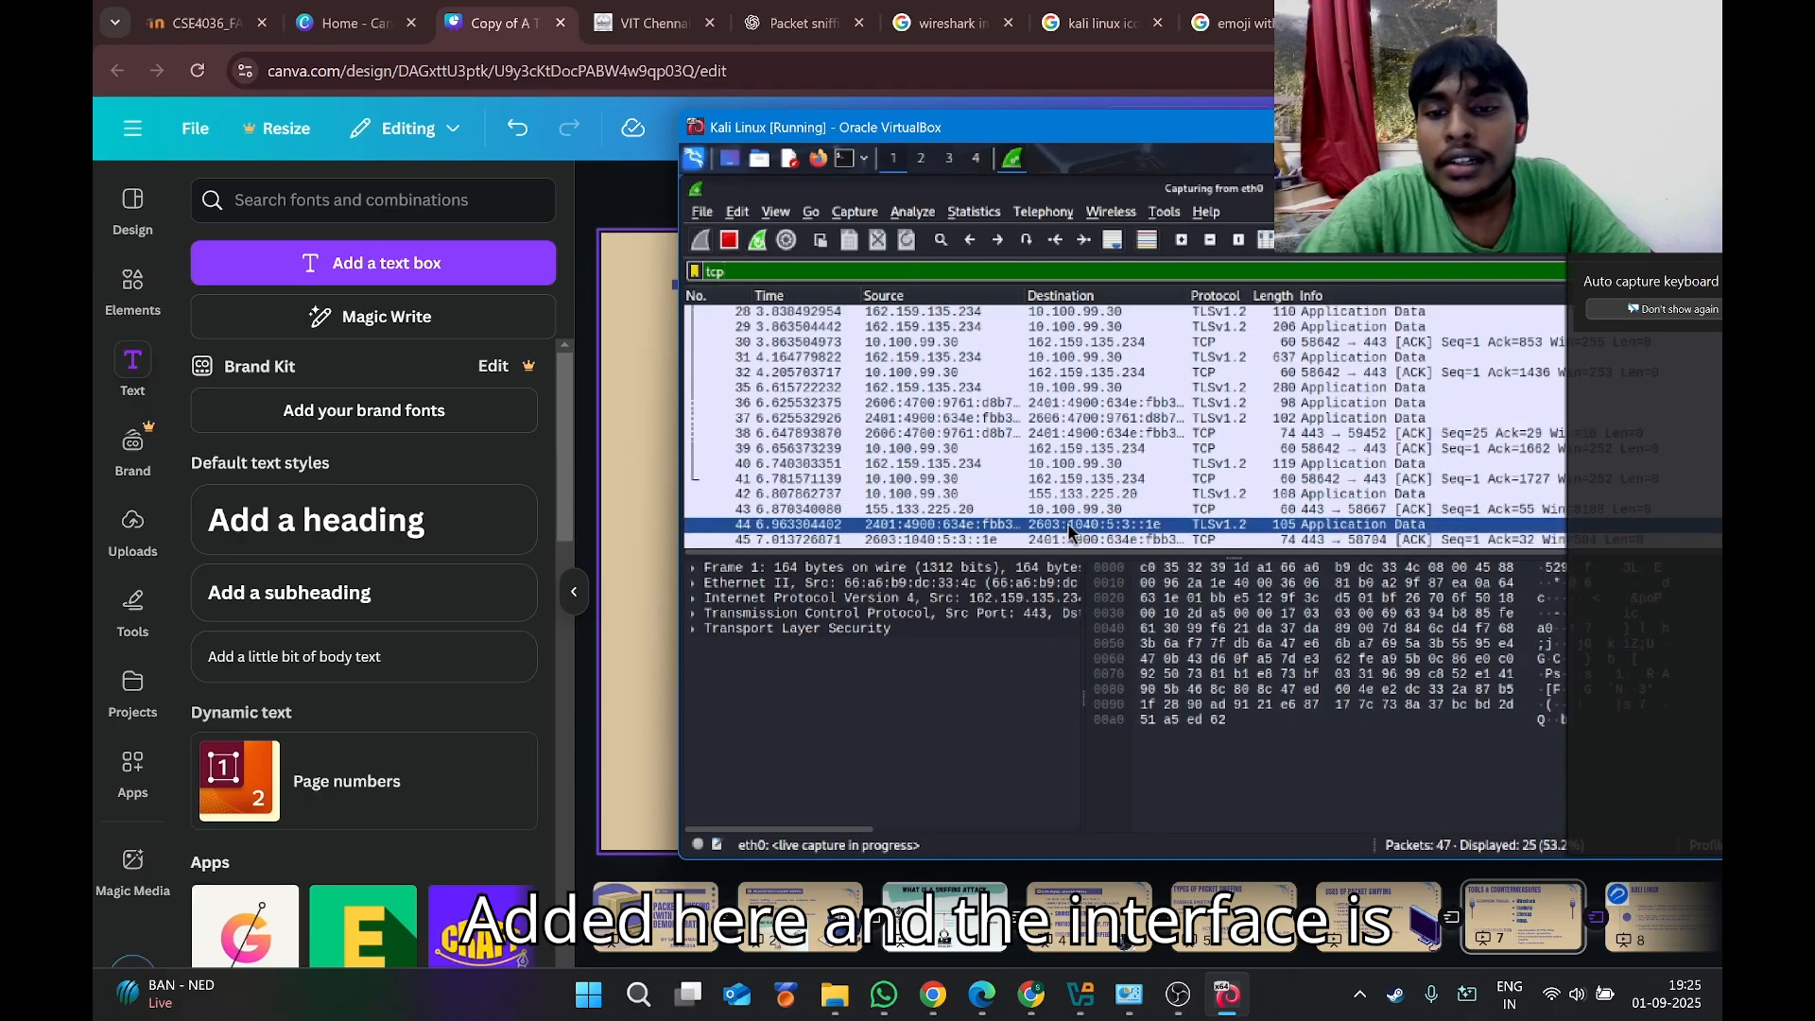
left_click(1067, 617)
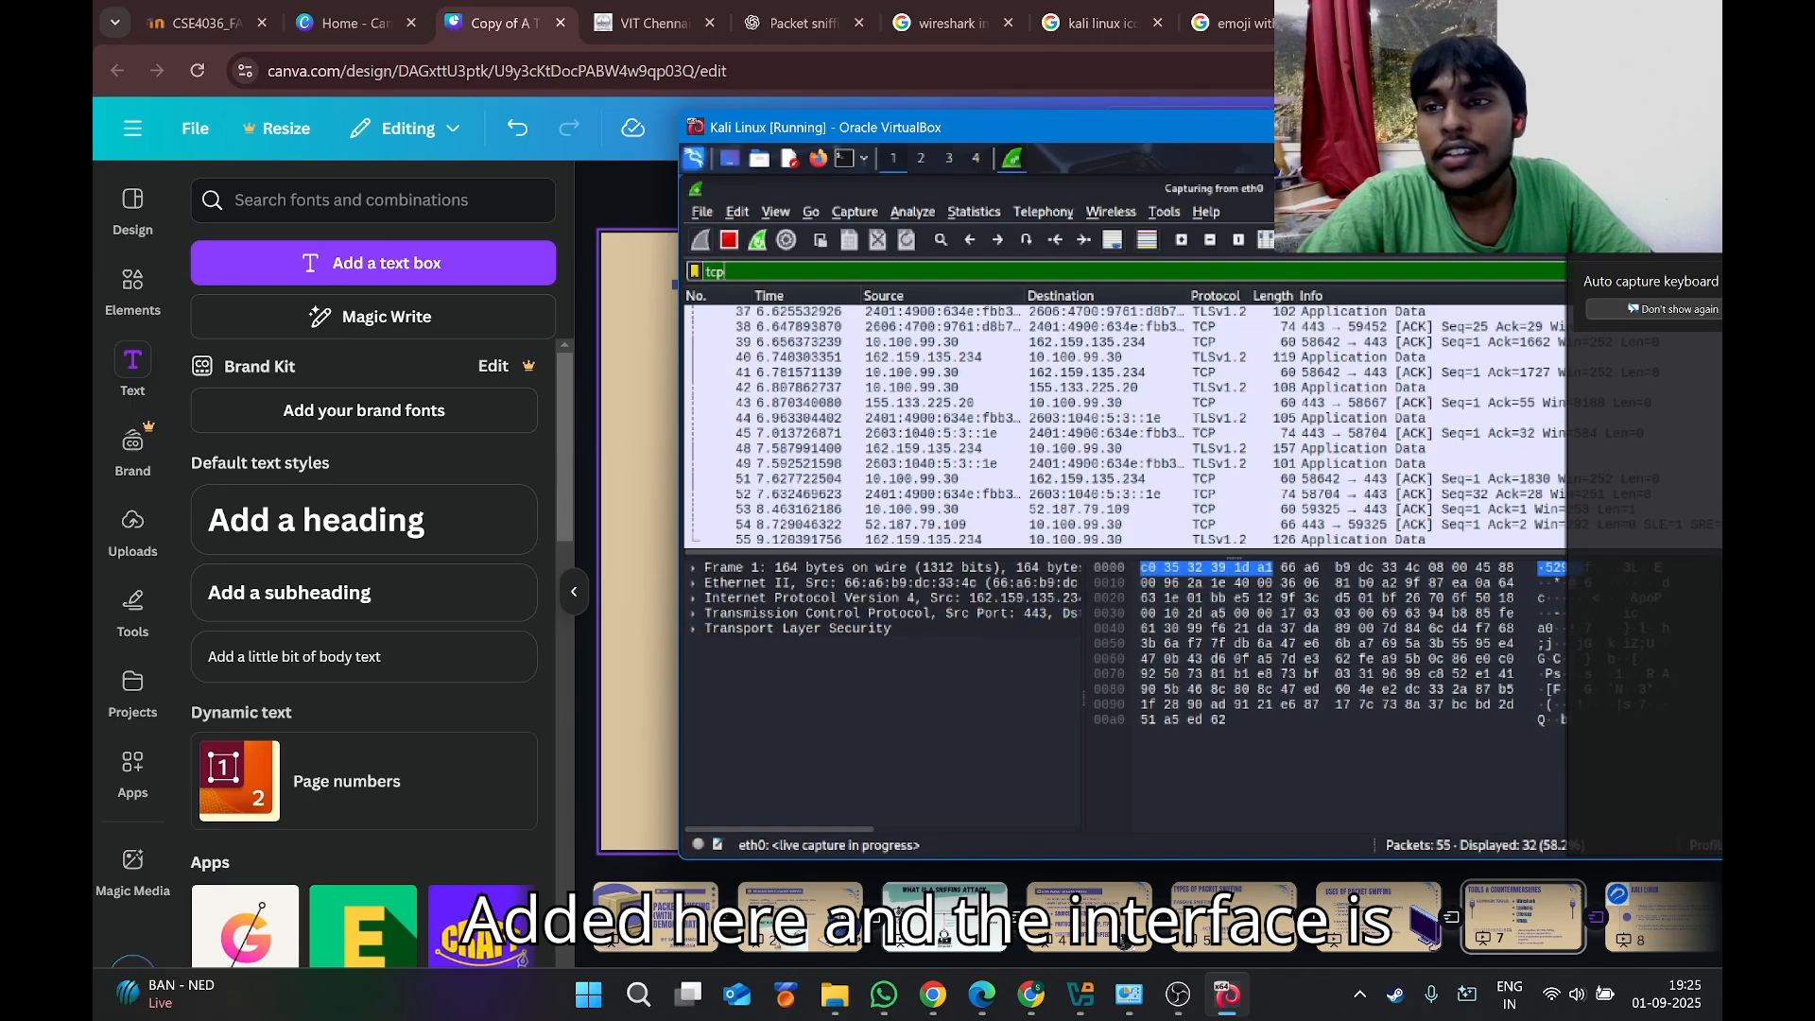
Maximise the Kali window, highlight payload bytes in the hex dump, and widen the details pane.
left_click(1703, 127)
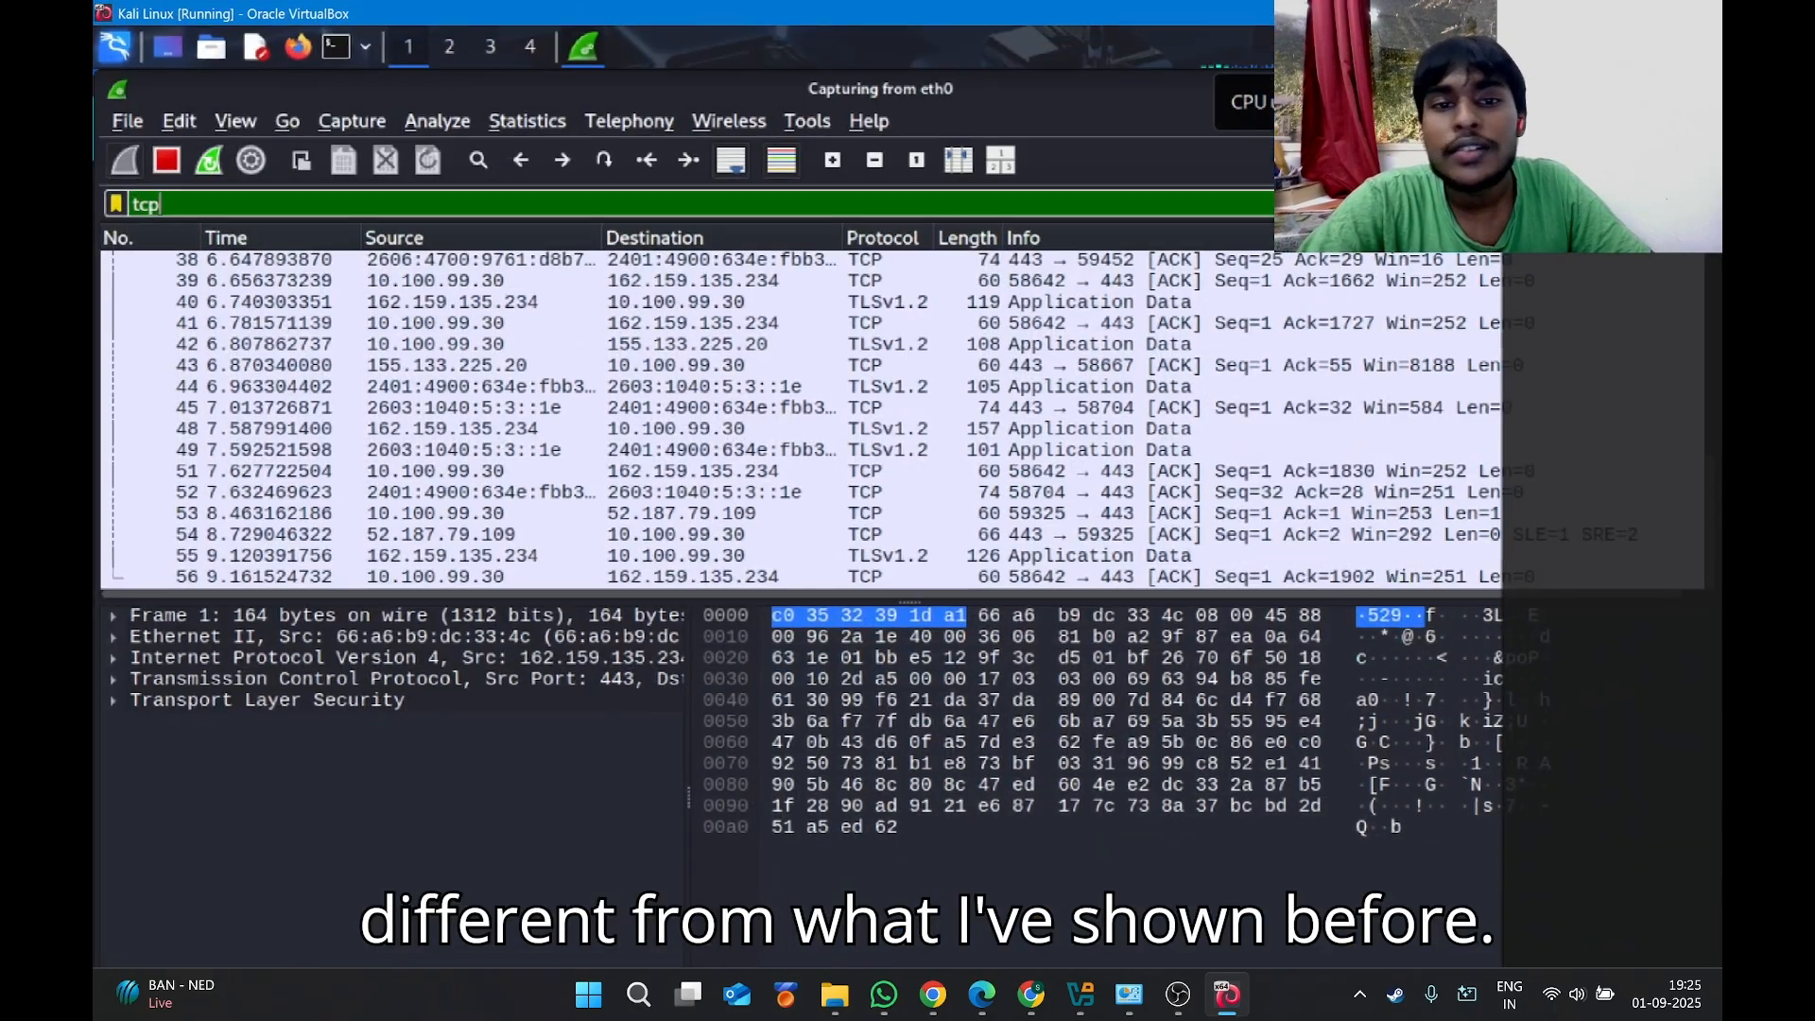
left_click(911, 638)
left_click(888, 746)
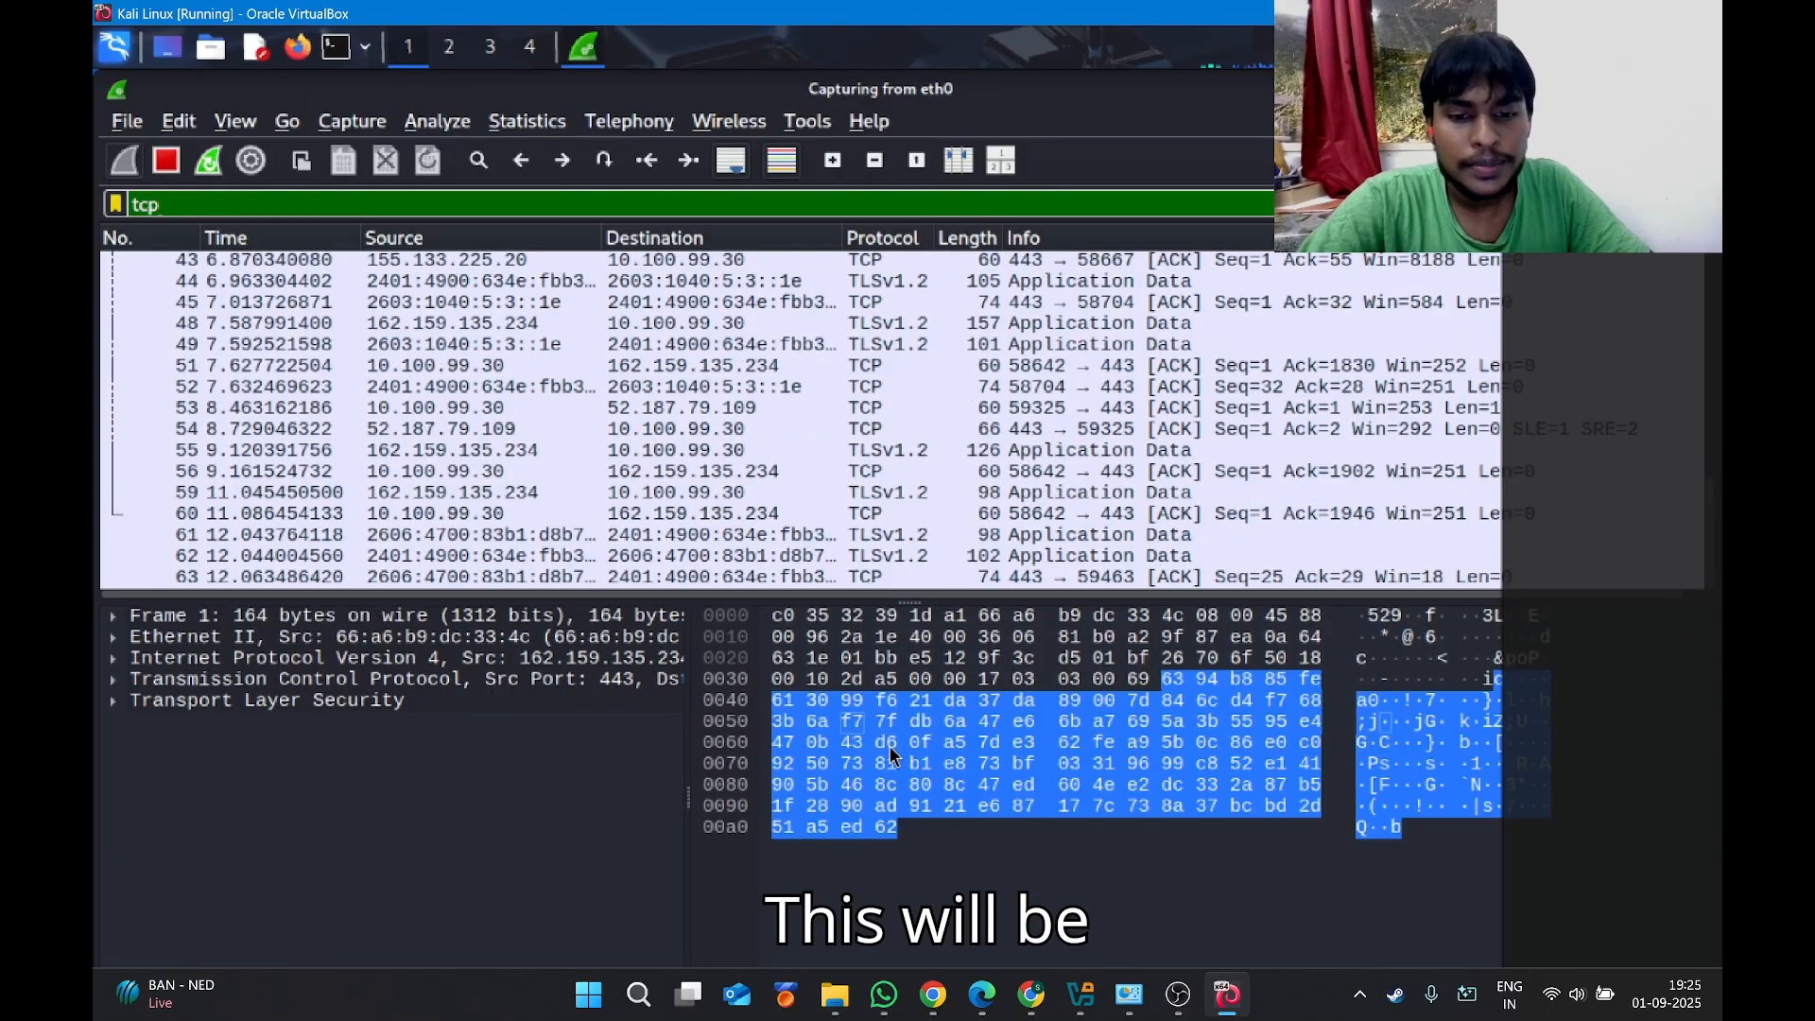
key("alt+Tab")
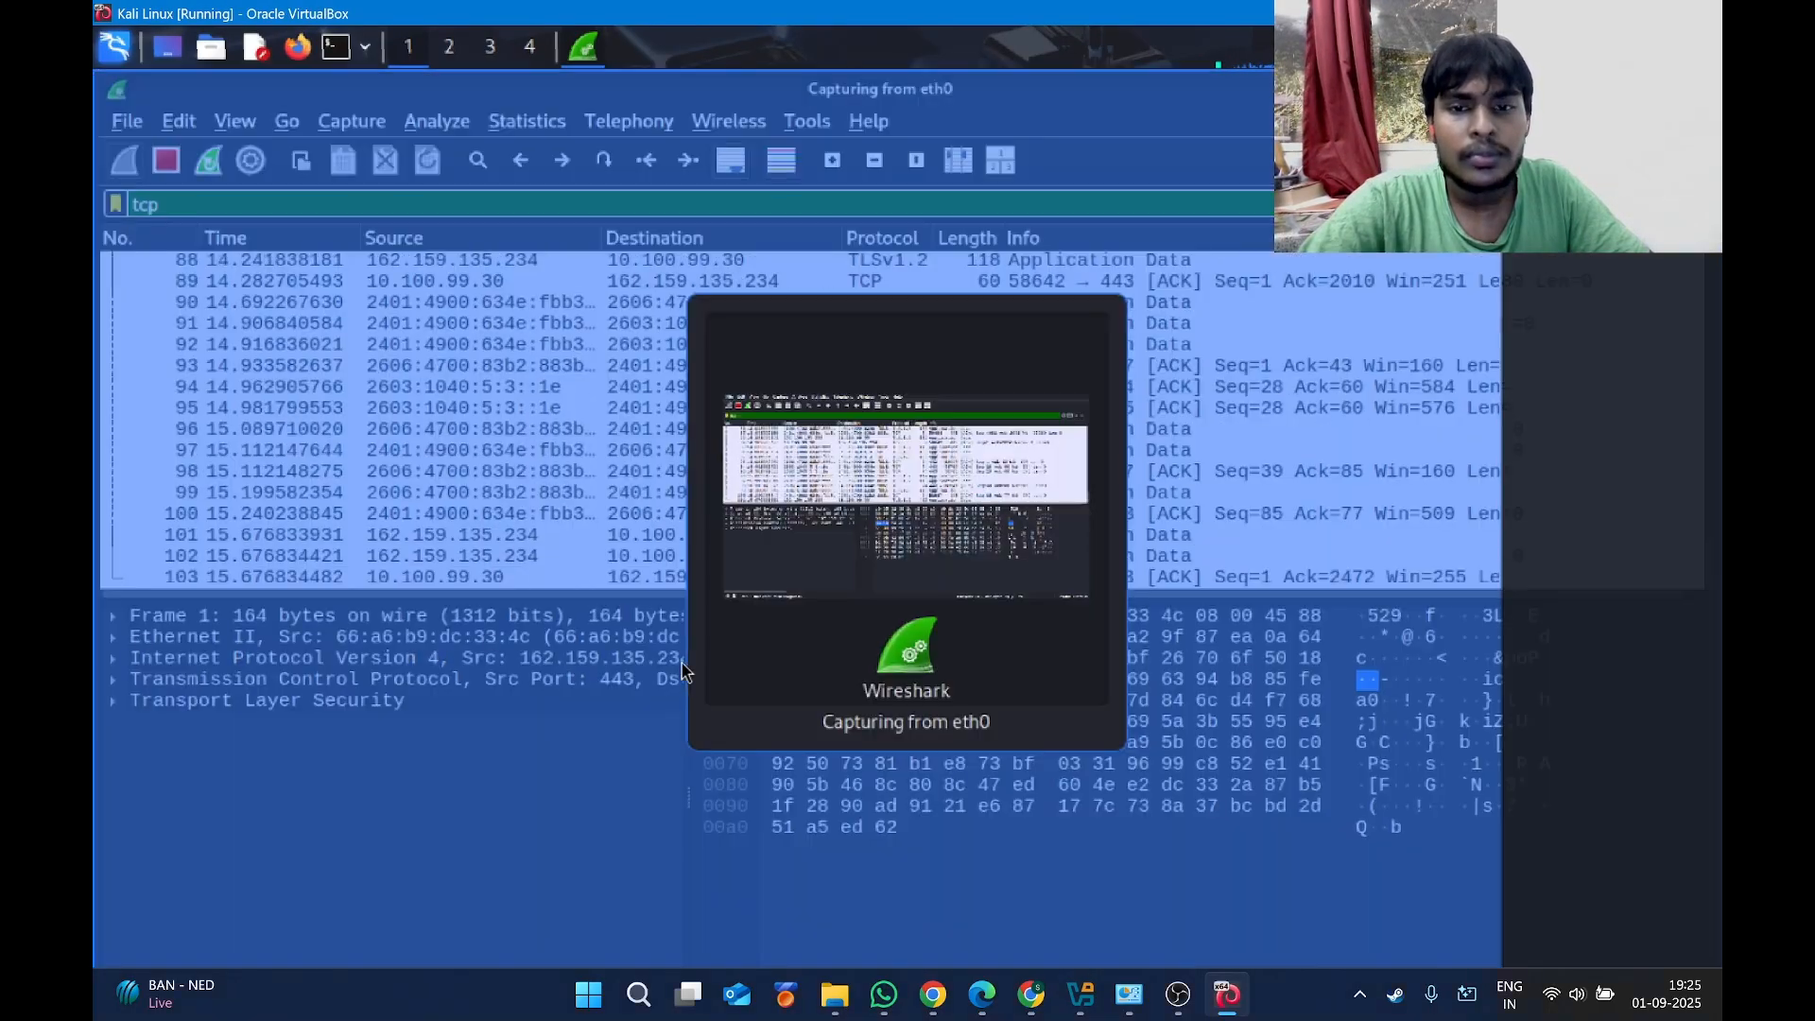
left_click_drag(688, 796, 781, 796)
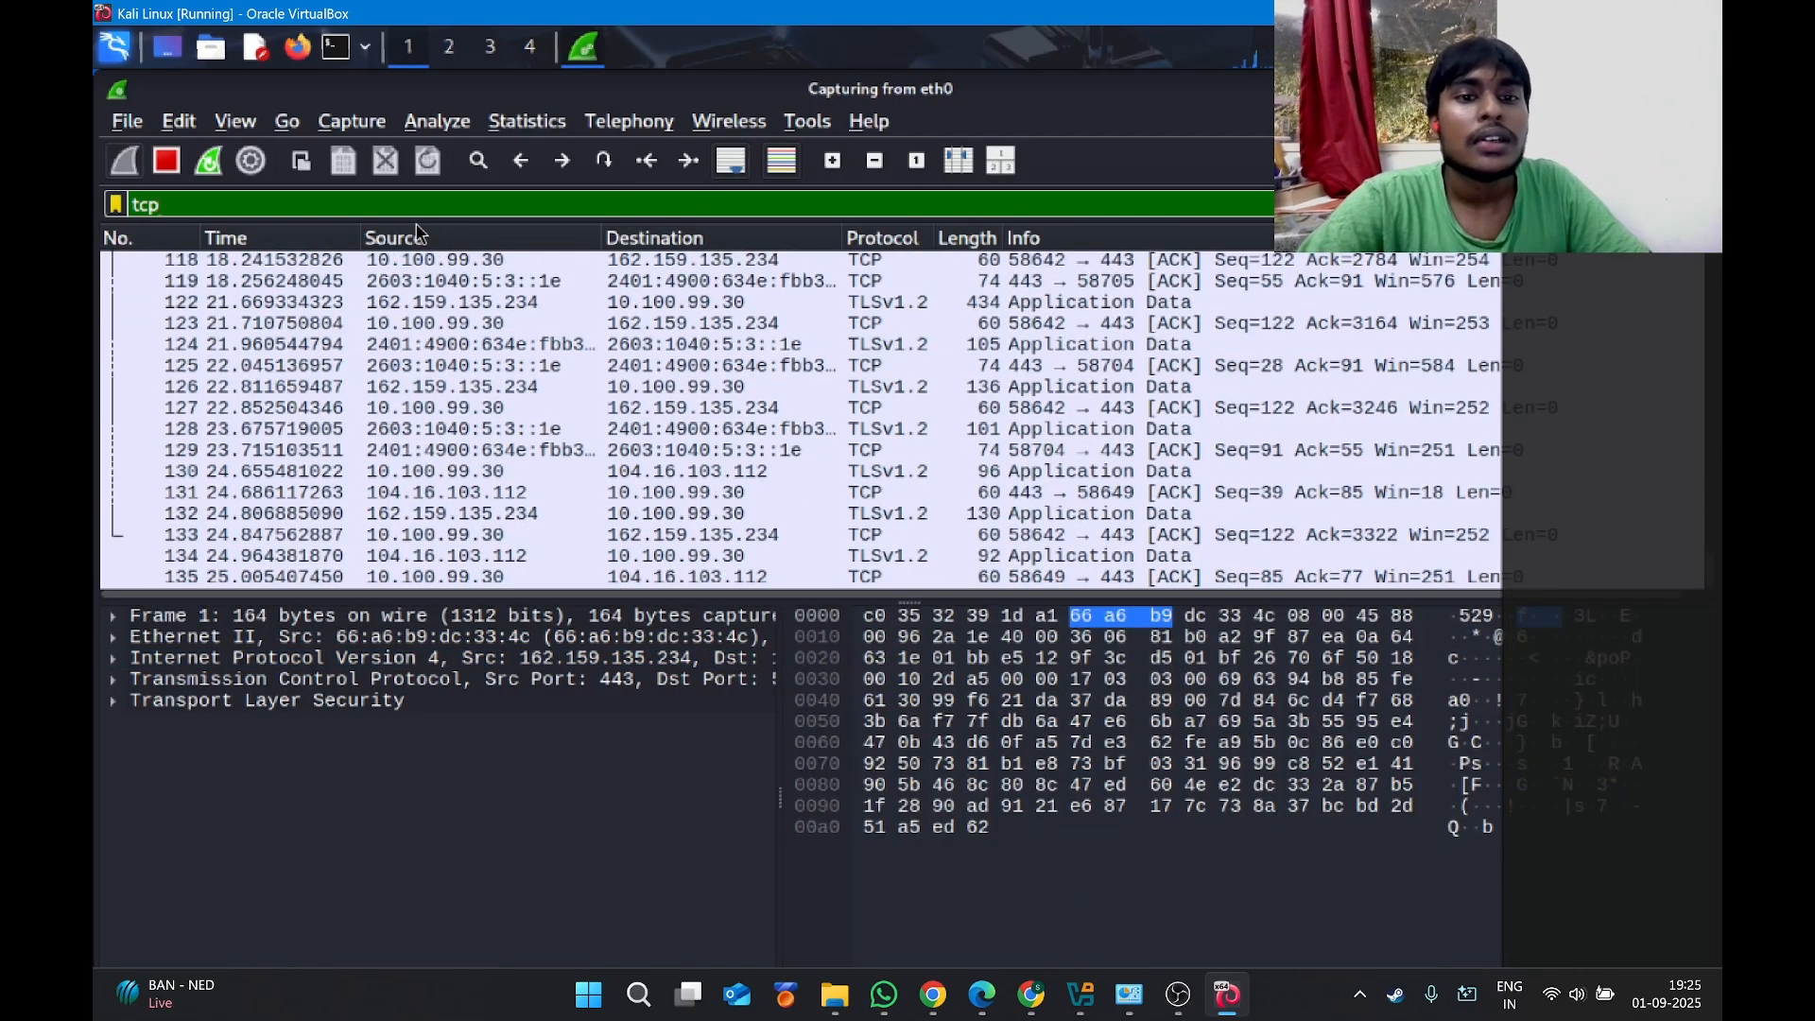
key("alt+Tab")
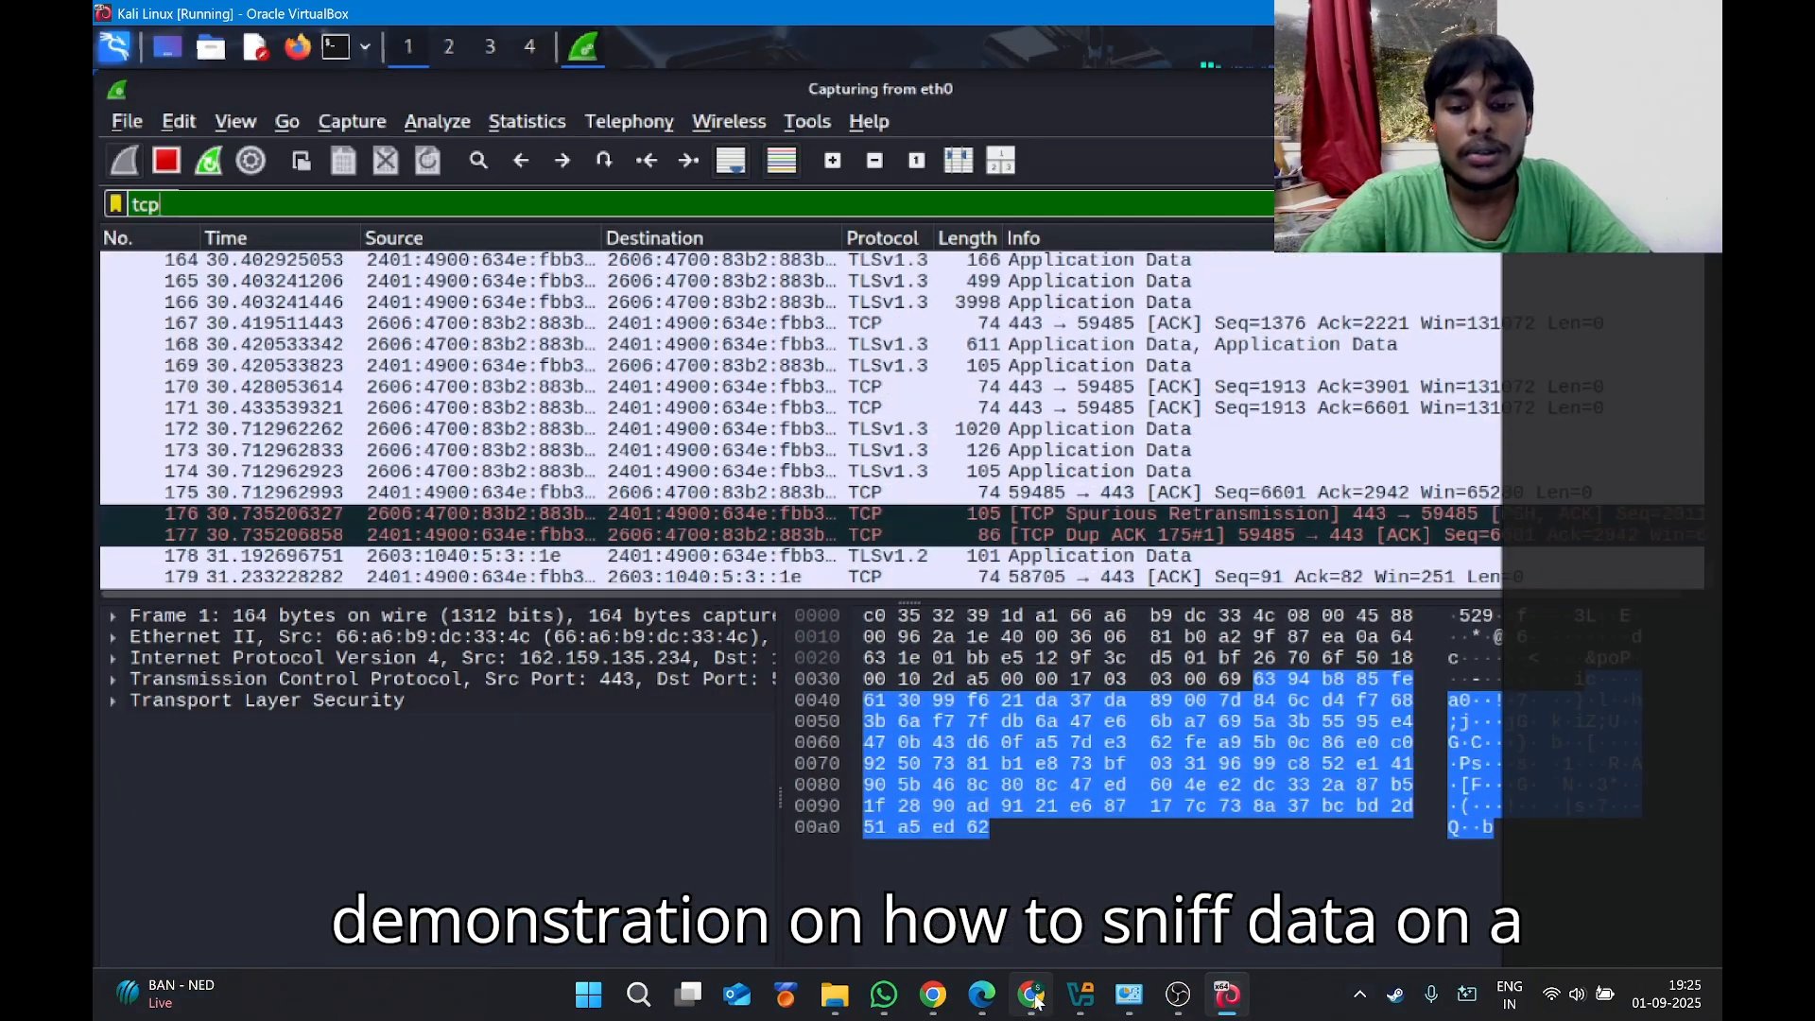
left_click(1034, 1007)
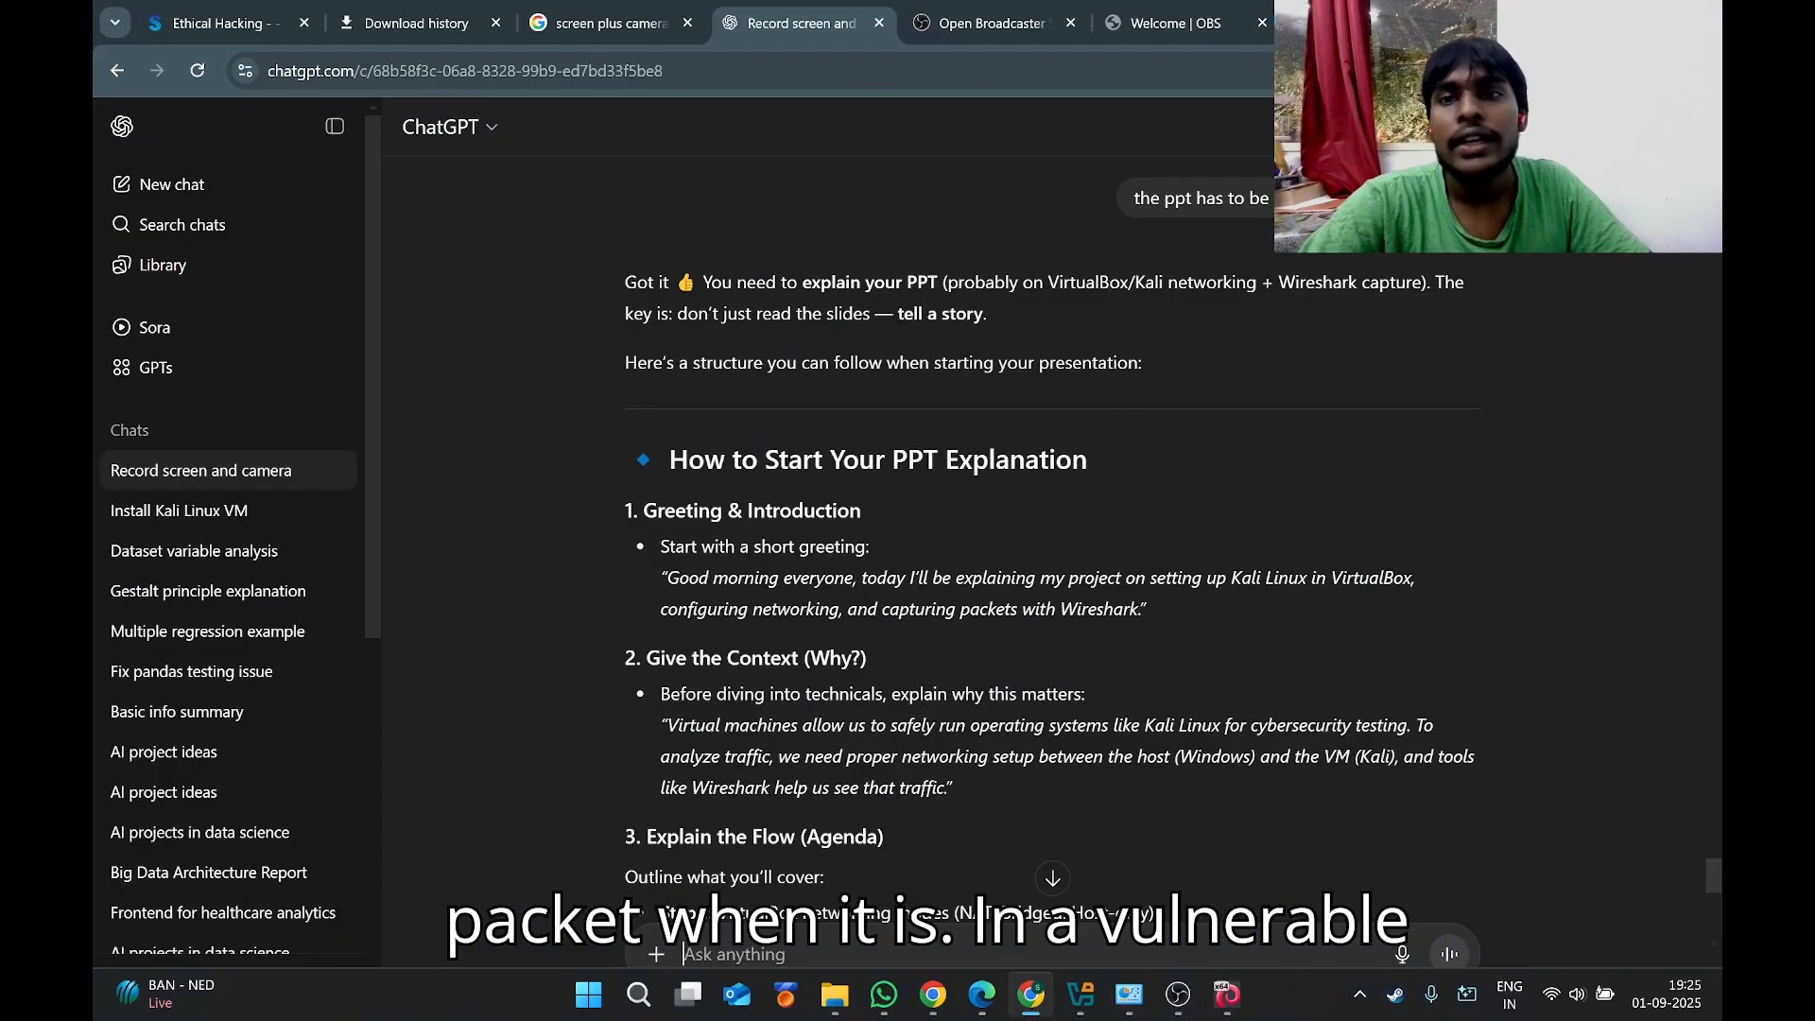
Google 'vulnweb login' in a new tab, then return to the Canva slide deck.
key("ctrl+t")
left_click(1210, 68)
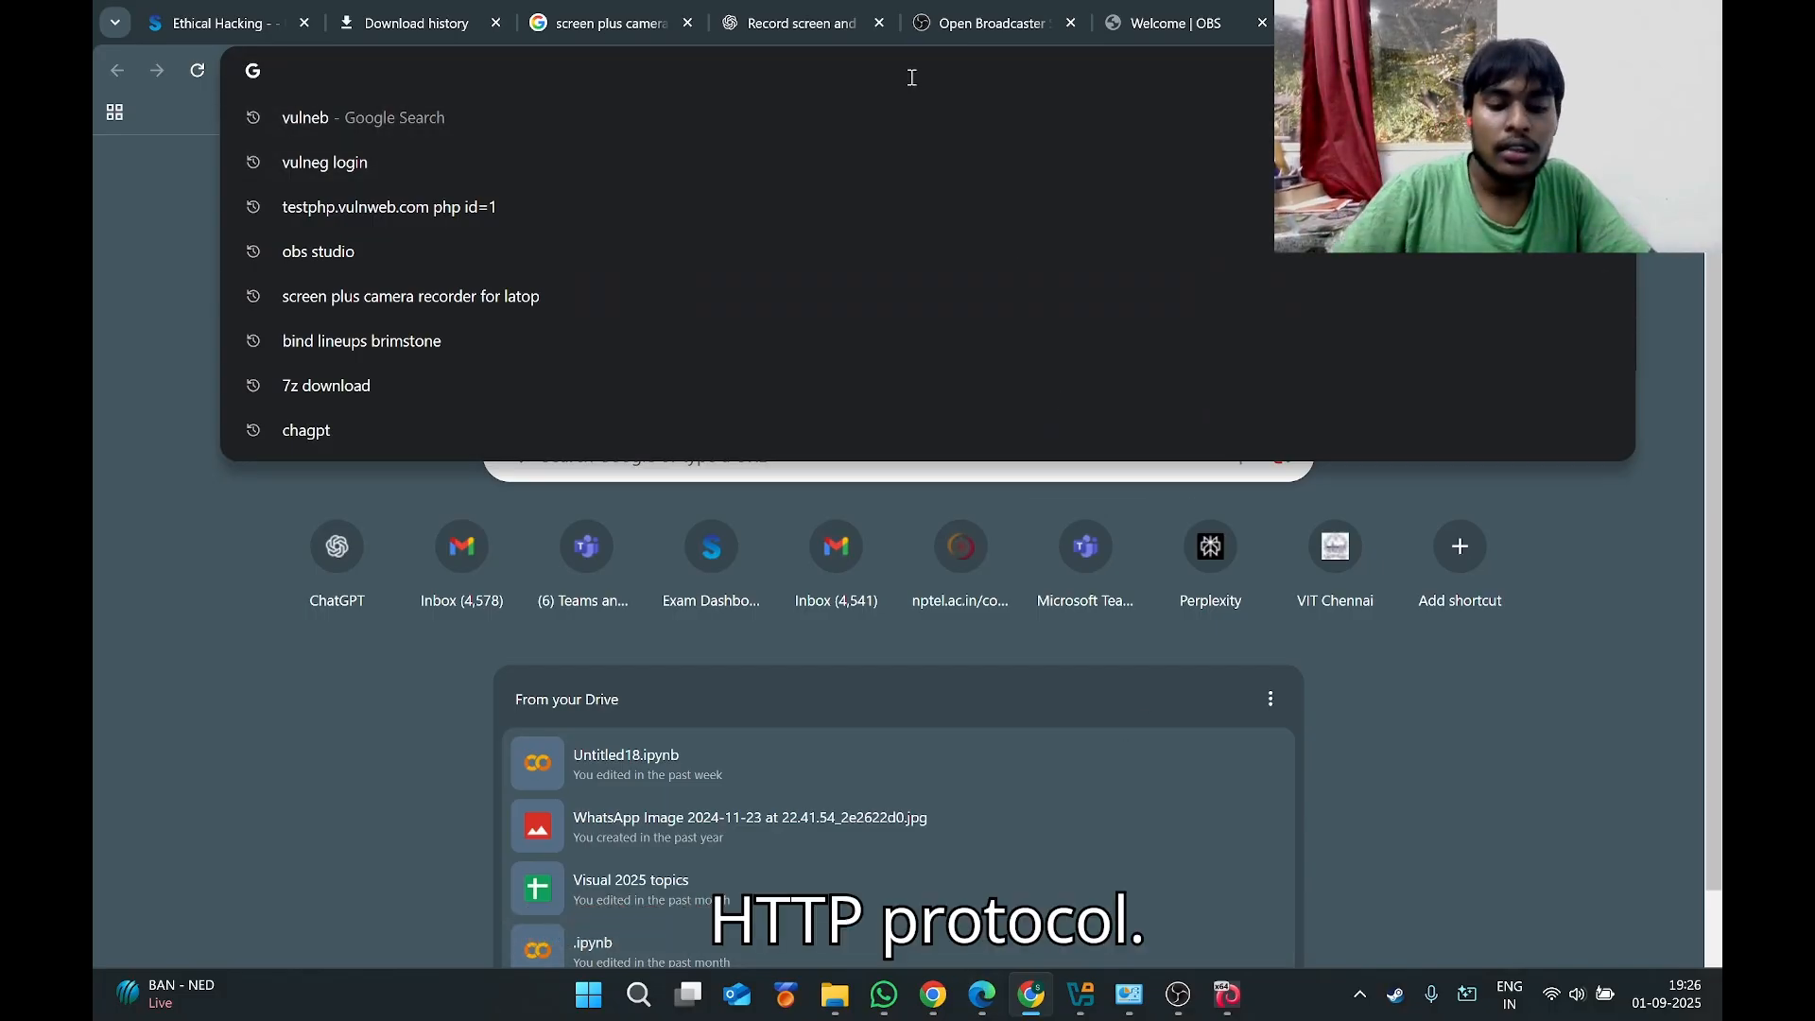
type("vulned")
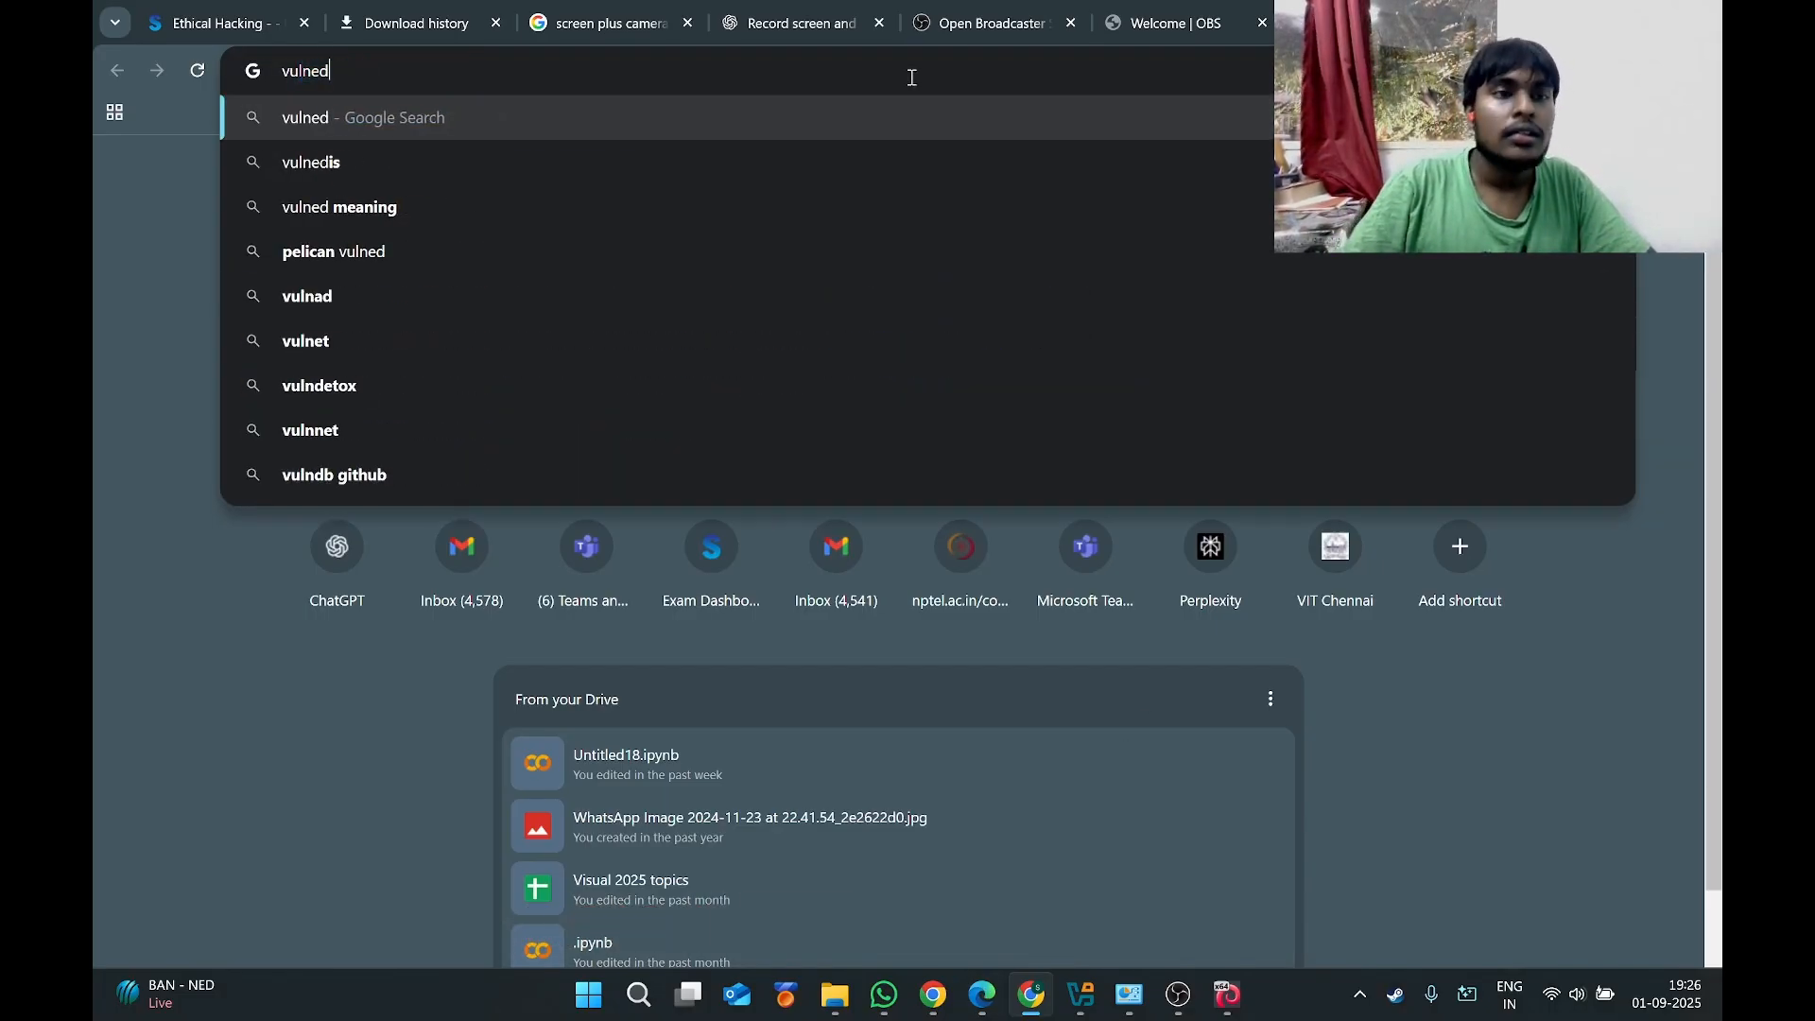
key("BackSpace")
type("b")
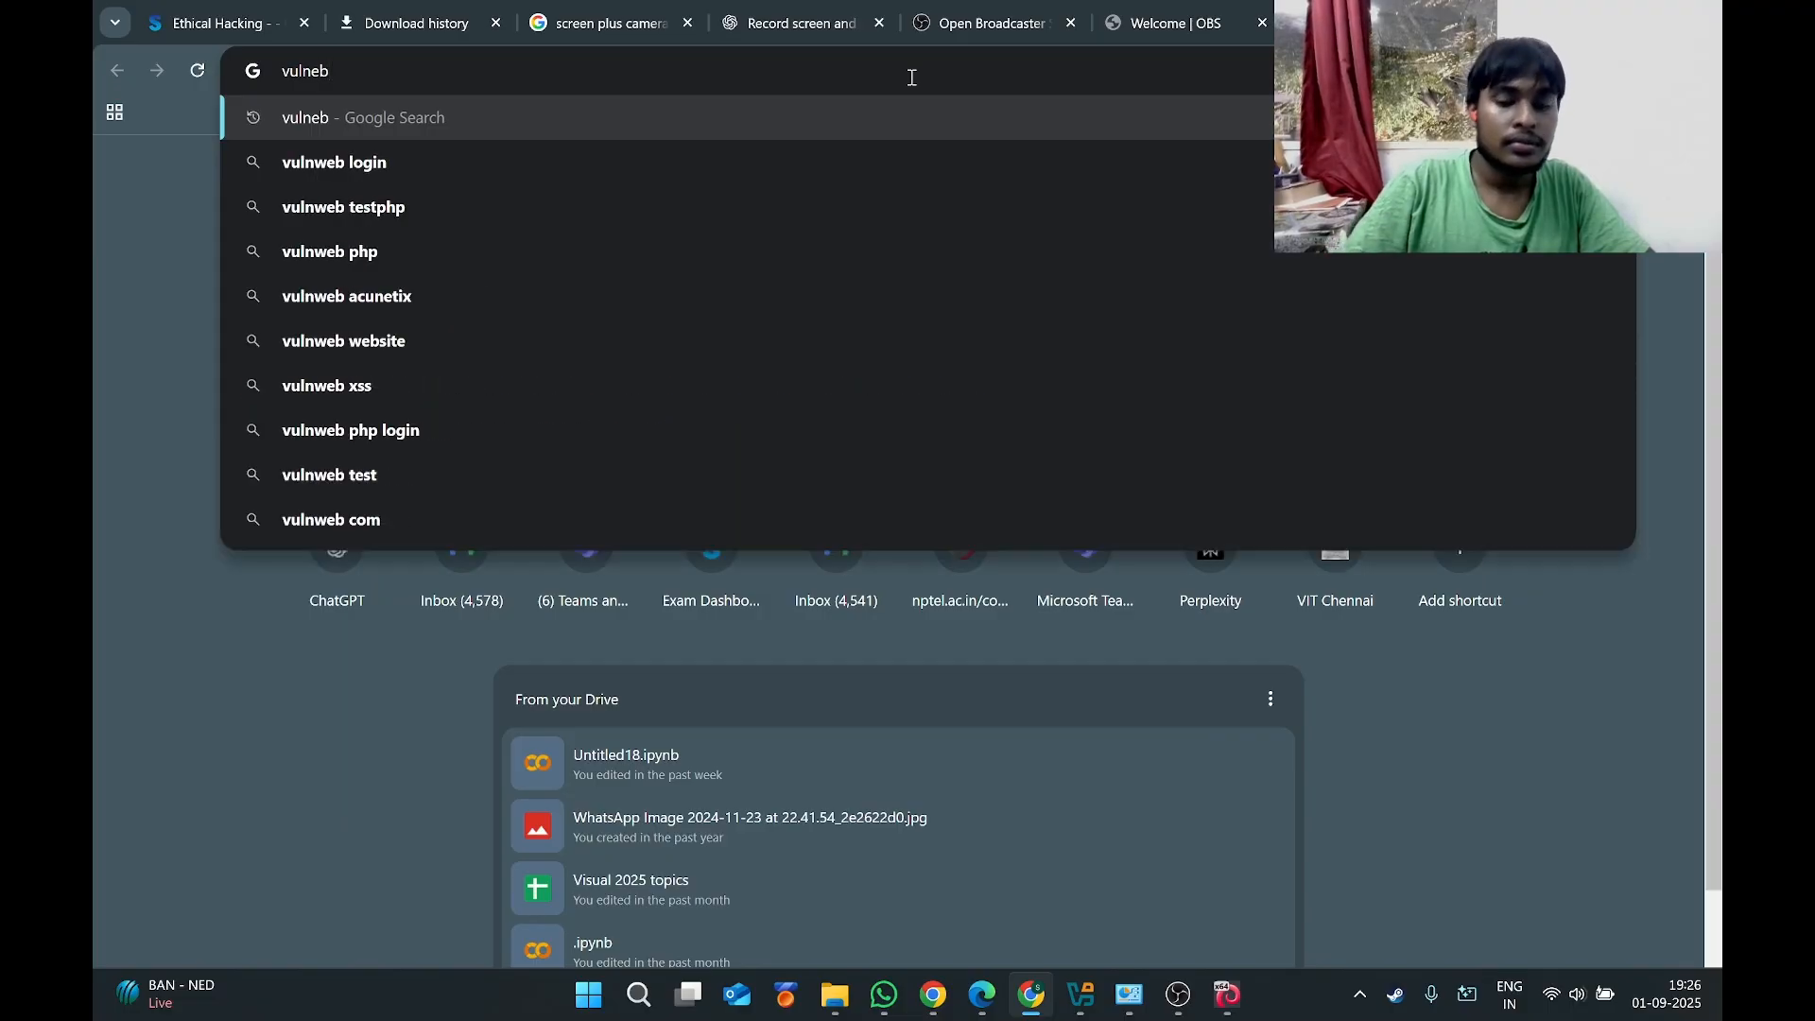
key("Down")
key("Return")
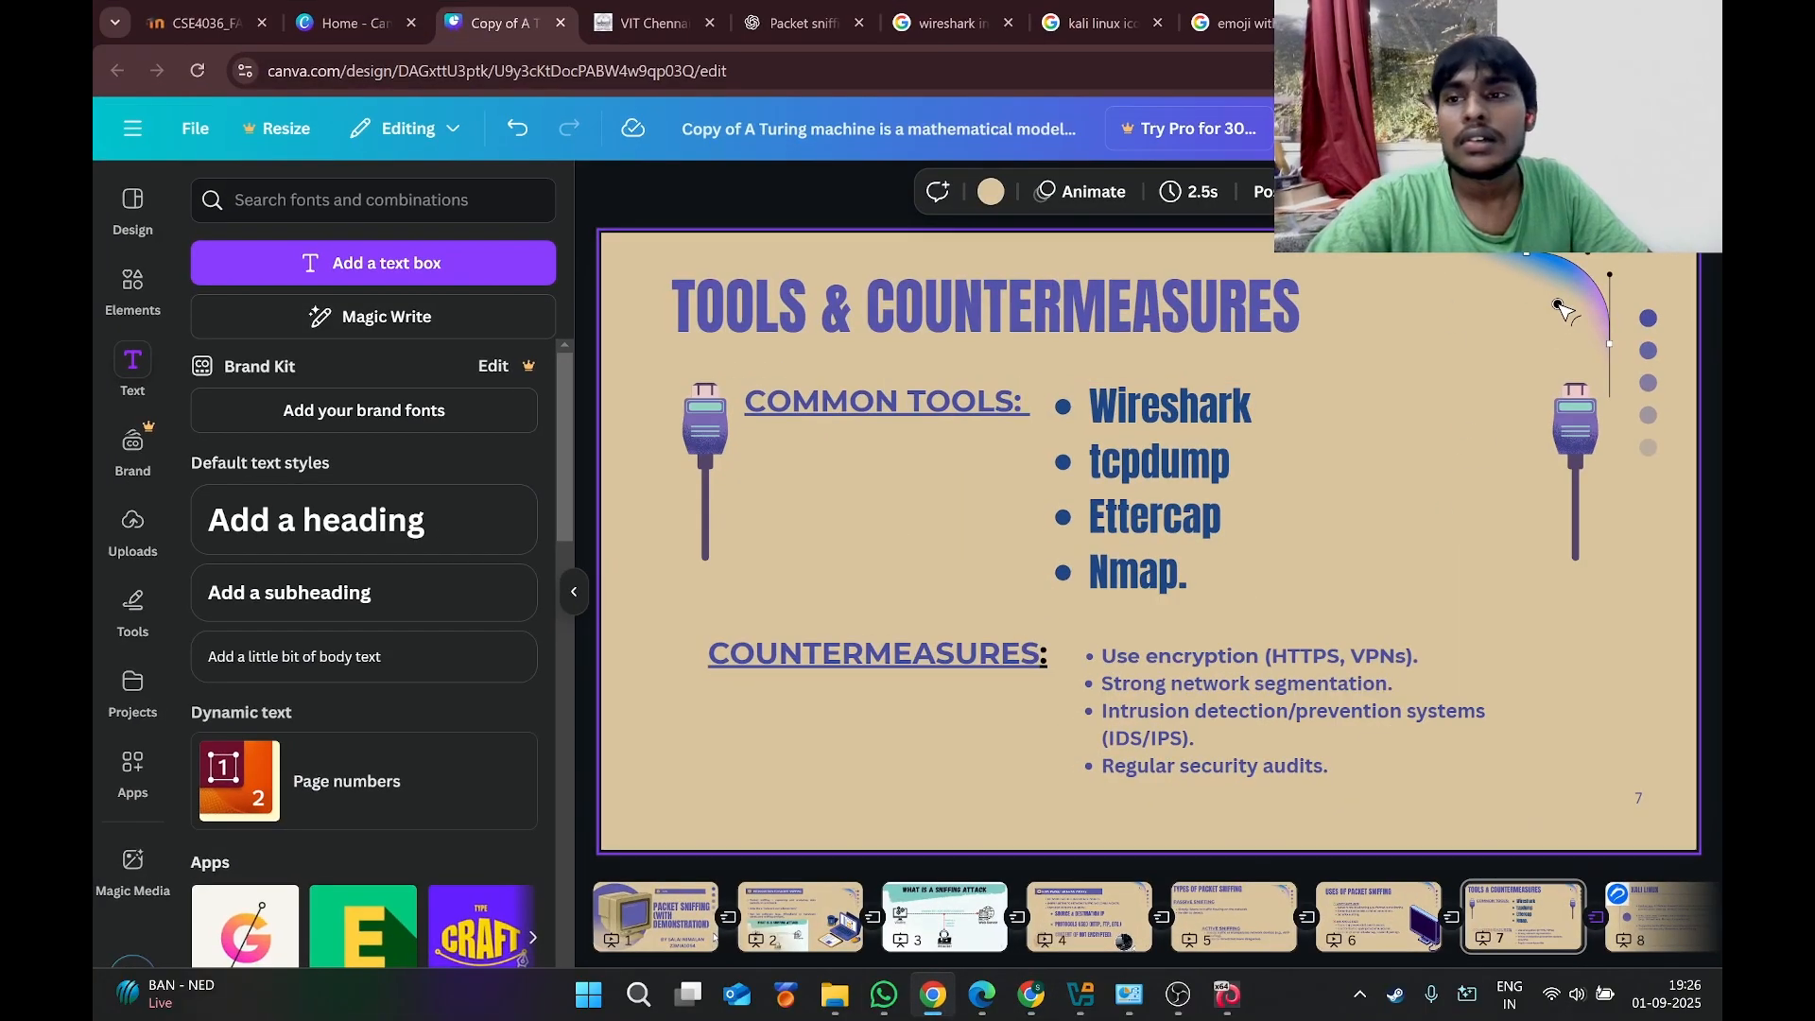
left_click(1309, 129)
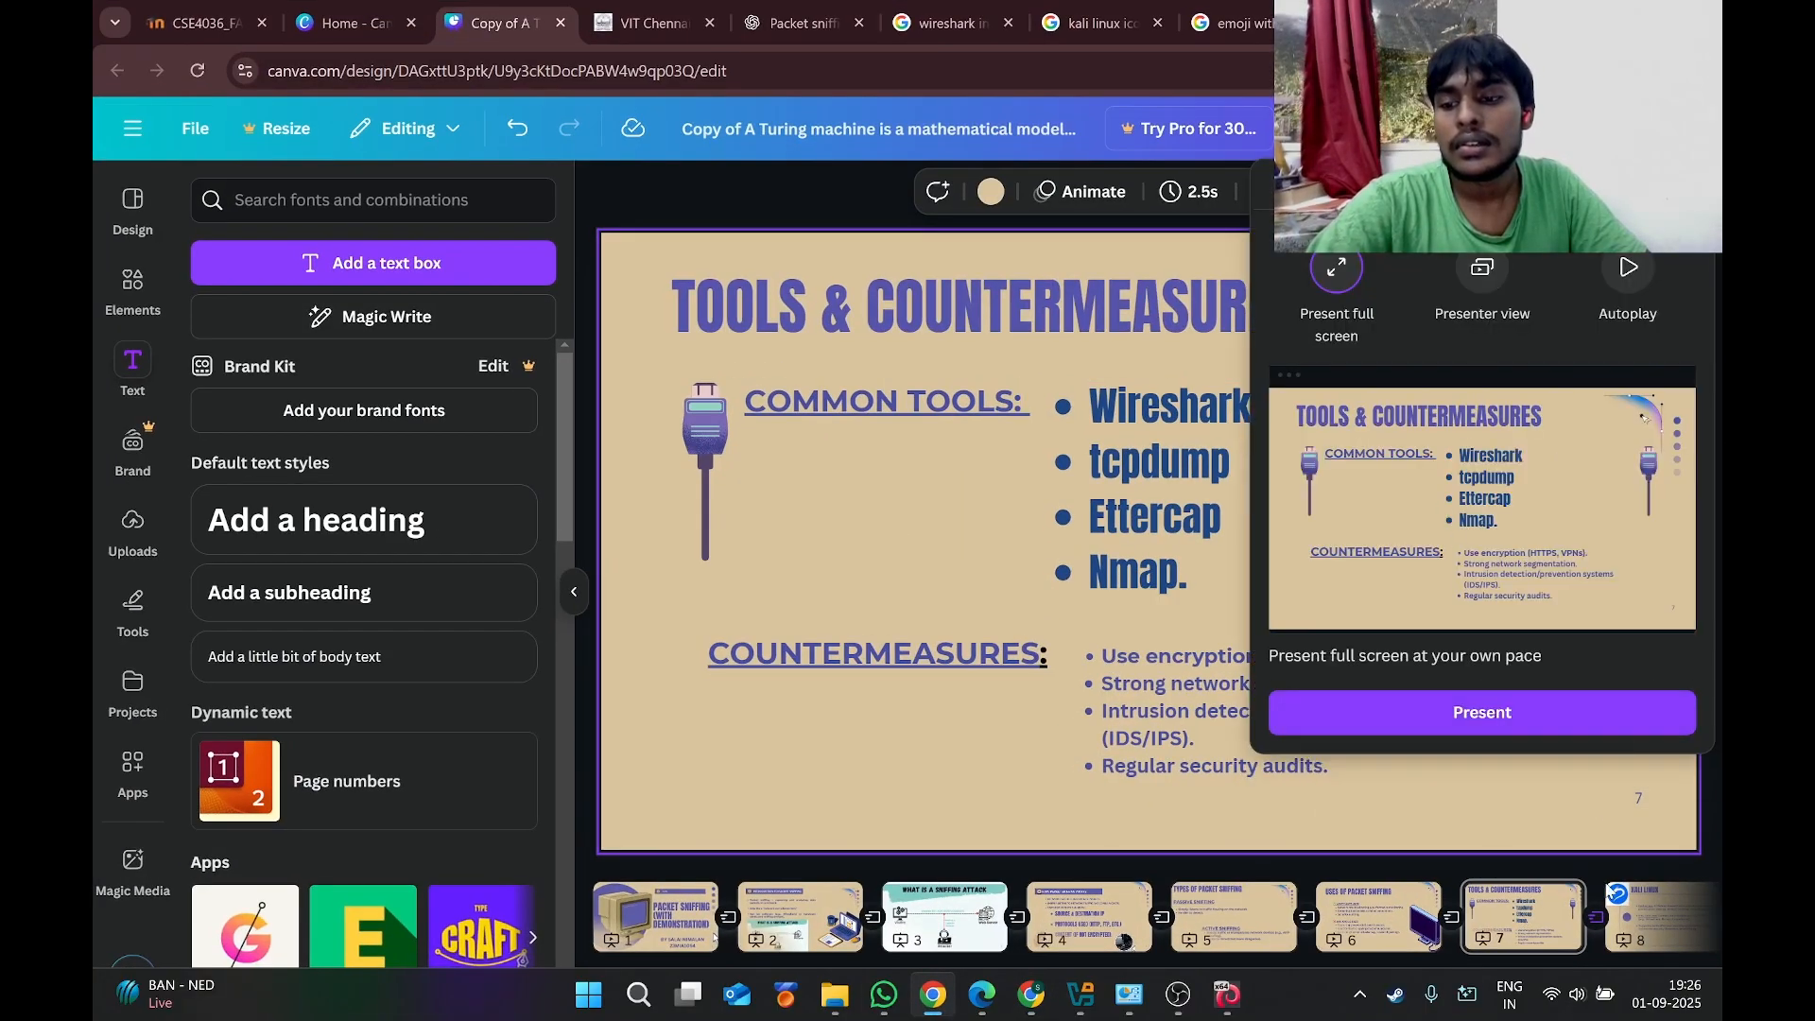
Show Canva's page 10 slide comparing HTTP and HTTPS, then return to Chrome's vulnweb login results.
left_click(1550, 929)
scroll(1550, 928, "down", 6)
left_click(1374, 924)
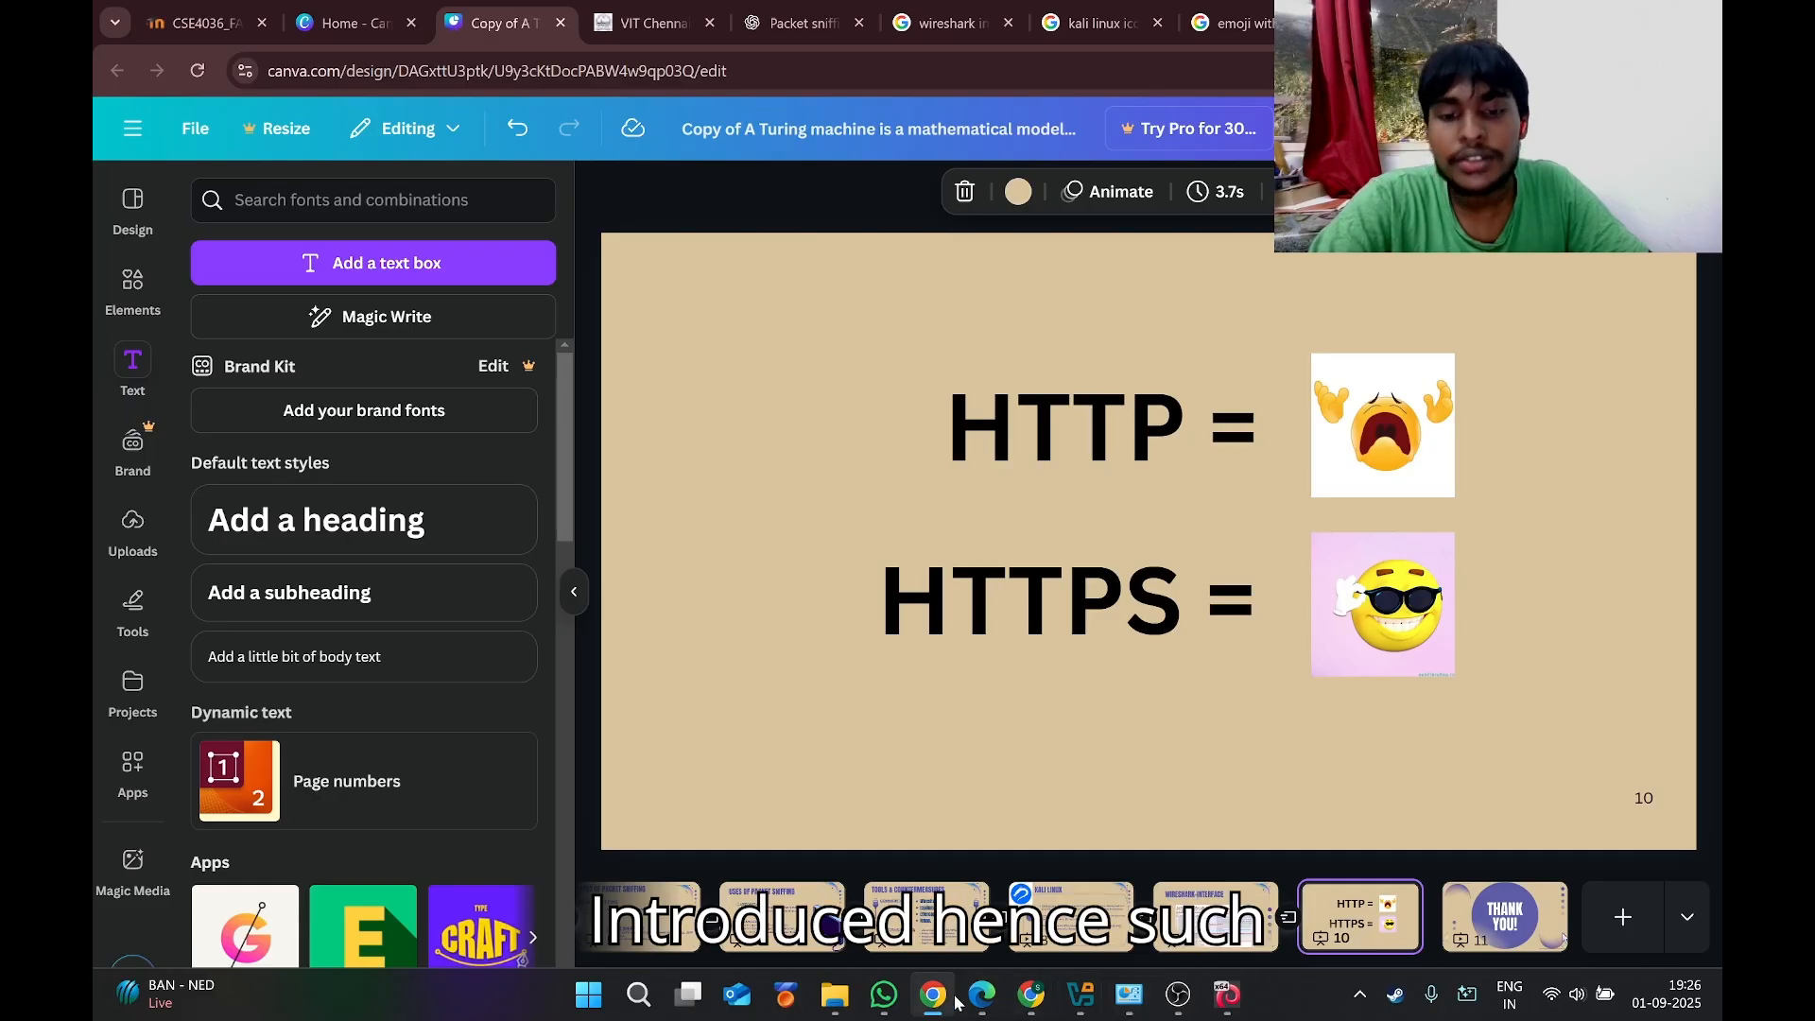
left_click(1033, 1007)
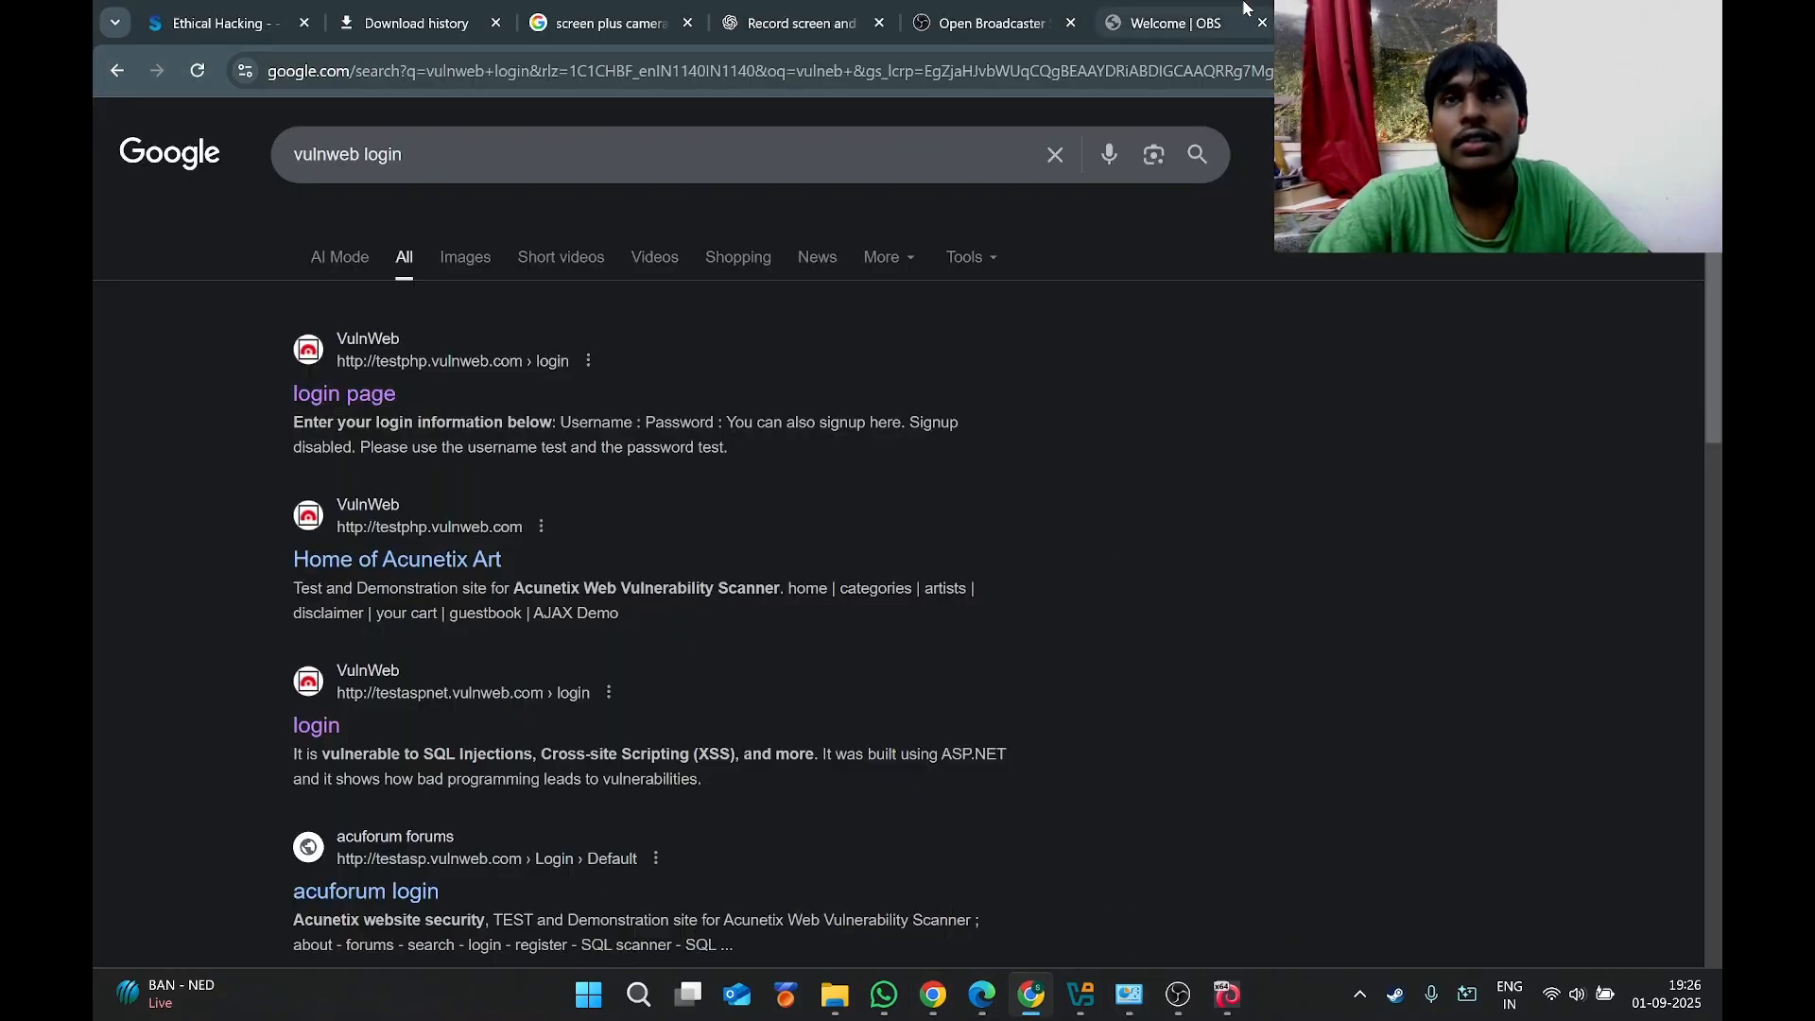
Open the testphp.vulnweb.com login page from the Google results.
left_click(350, 396)
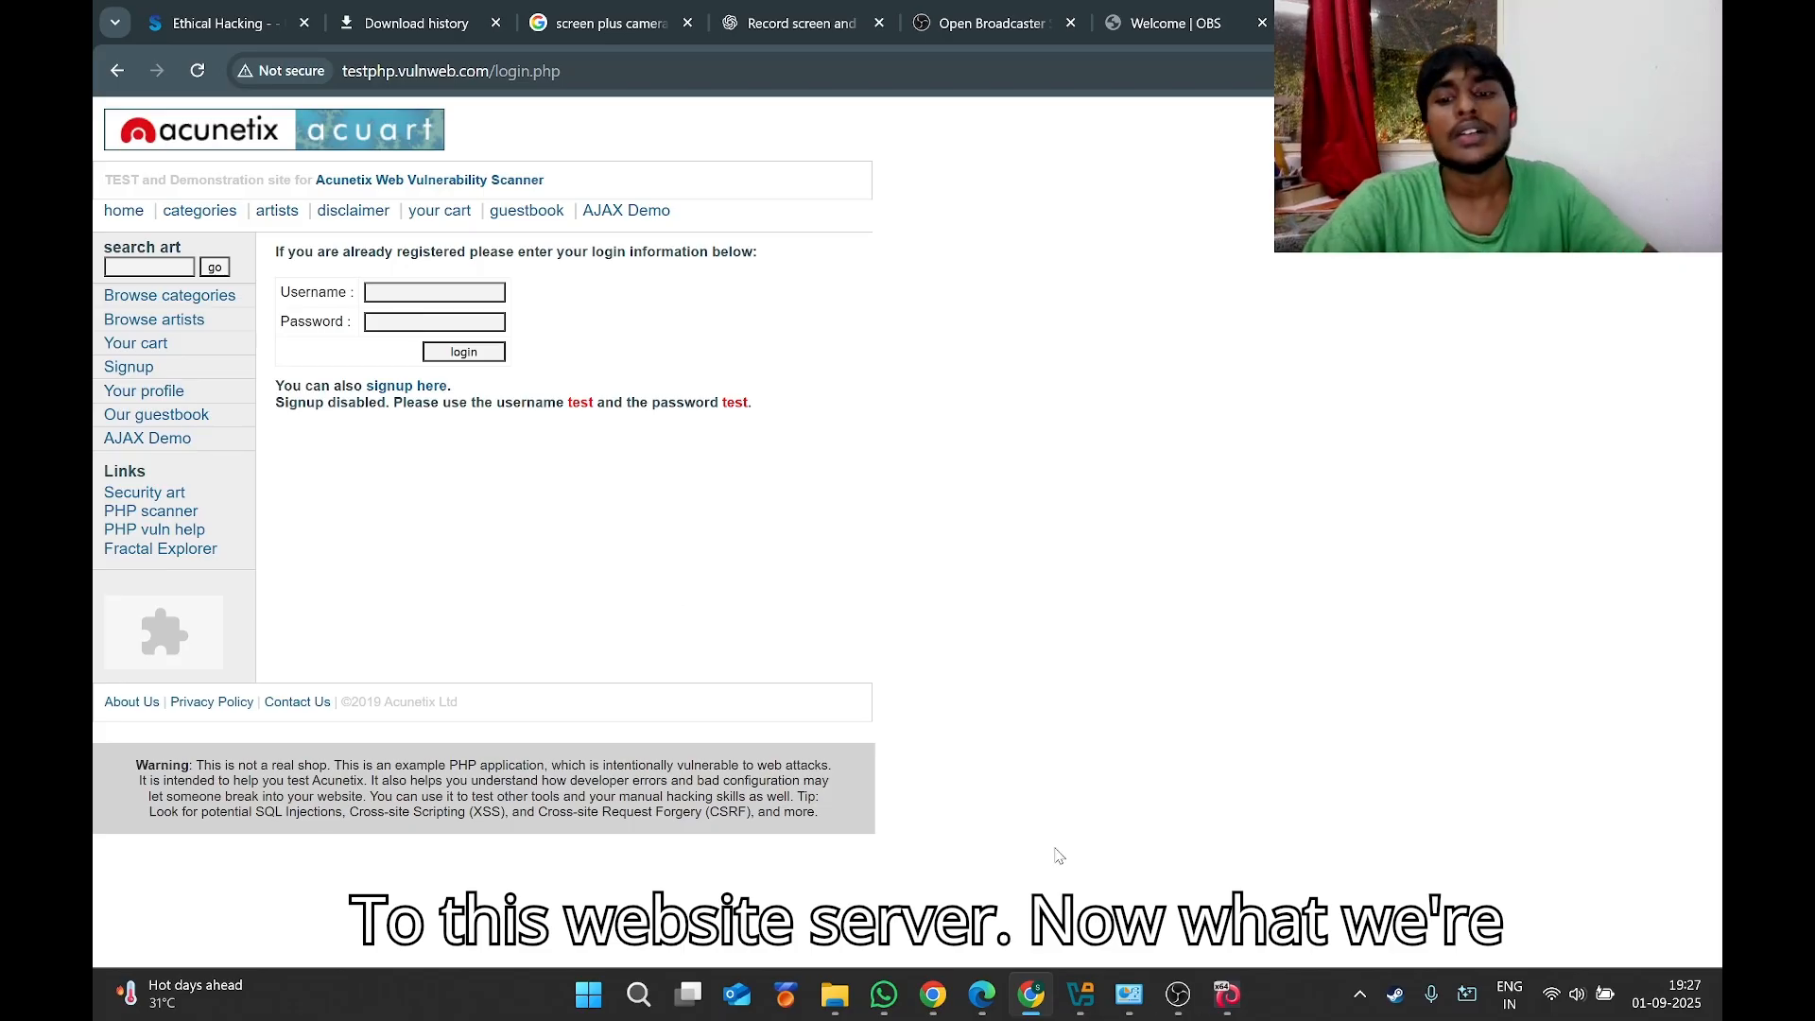
Enter username admin in the testphp.vulnweb.com login form.
mouse_move(1231, 1002)
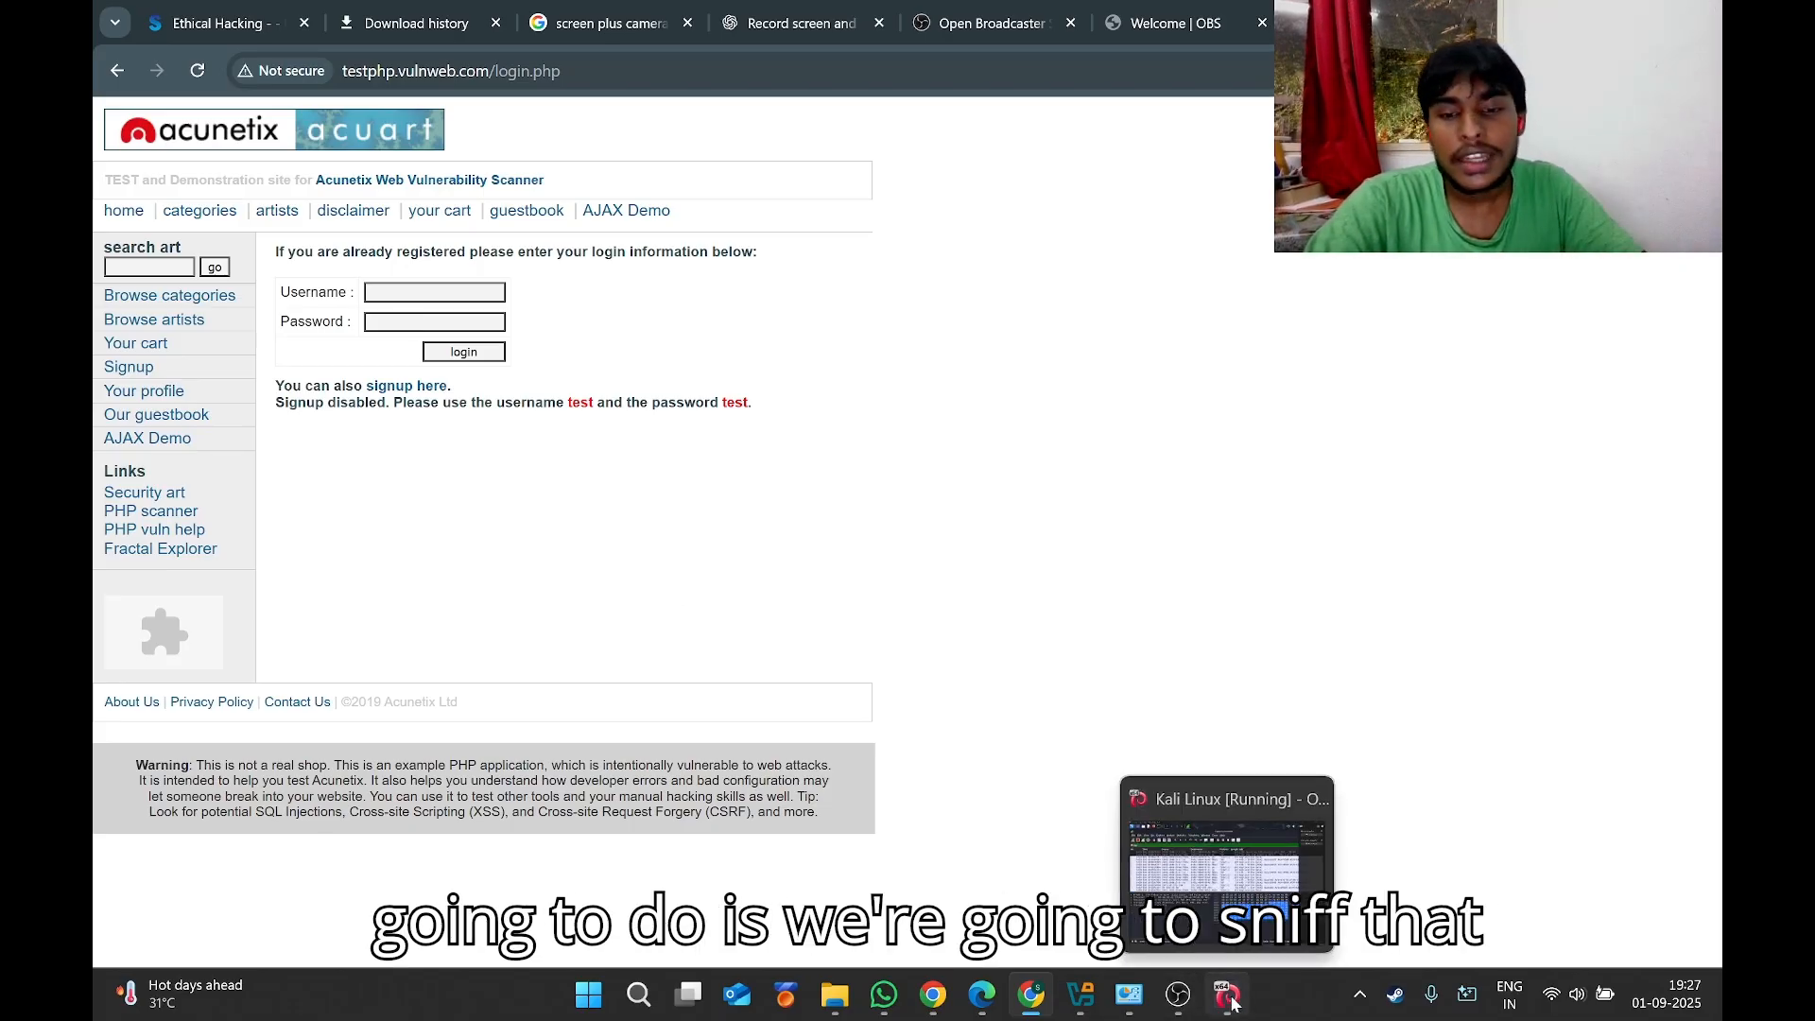
left_click(1231, 1002)
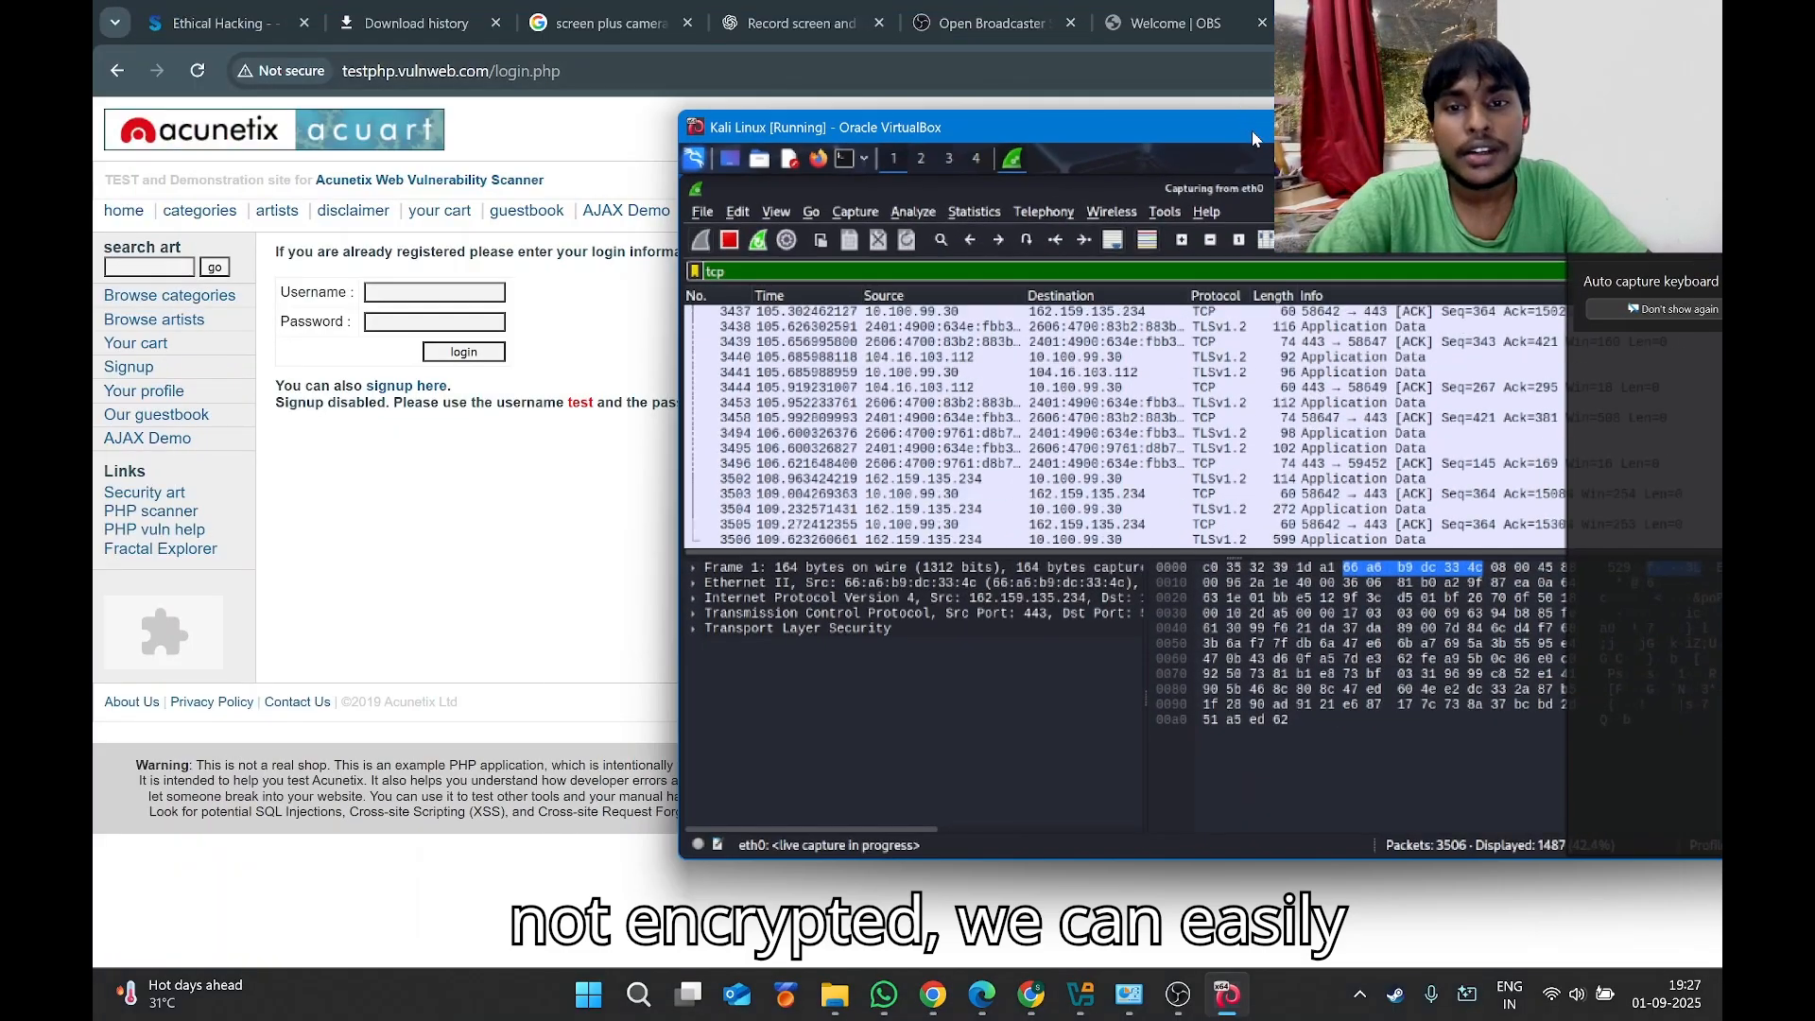
left_click(553, 299)
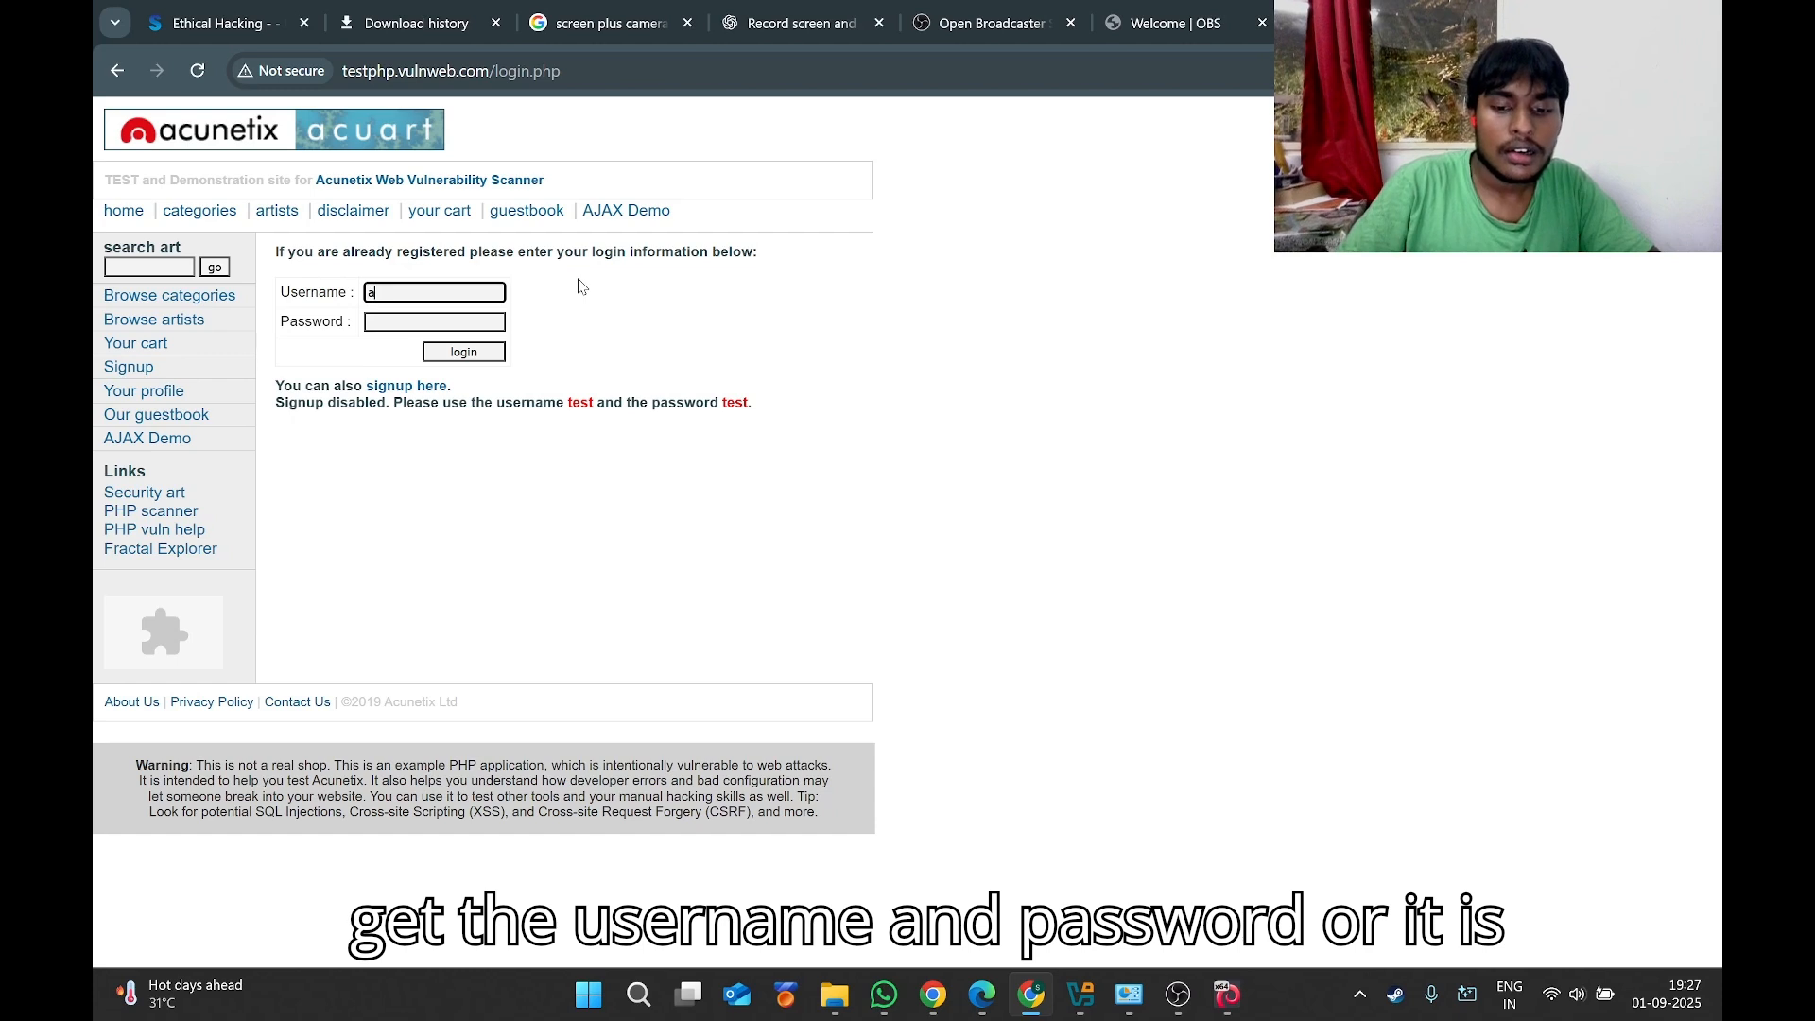
type("admin")
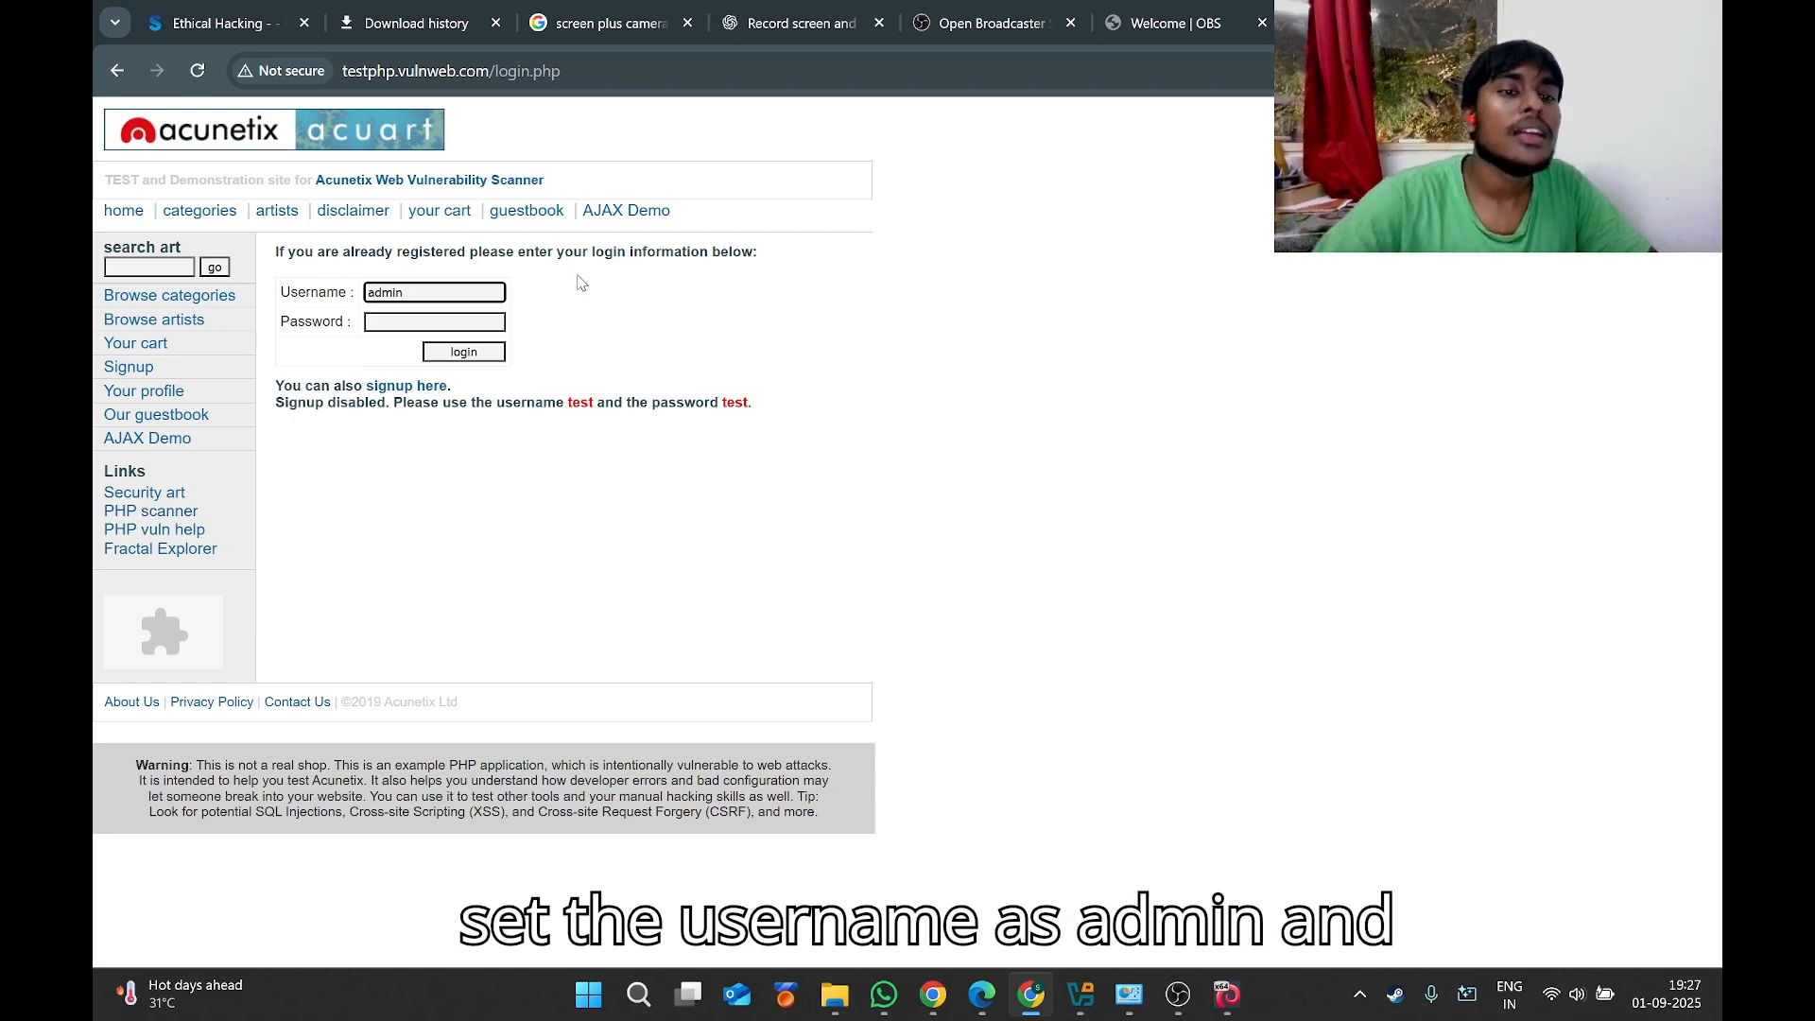
Enter the password, then bring Kali's live Wireshark capture back in front.
left_click(454, 324)
type("c")
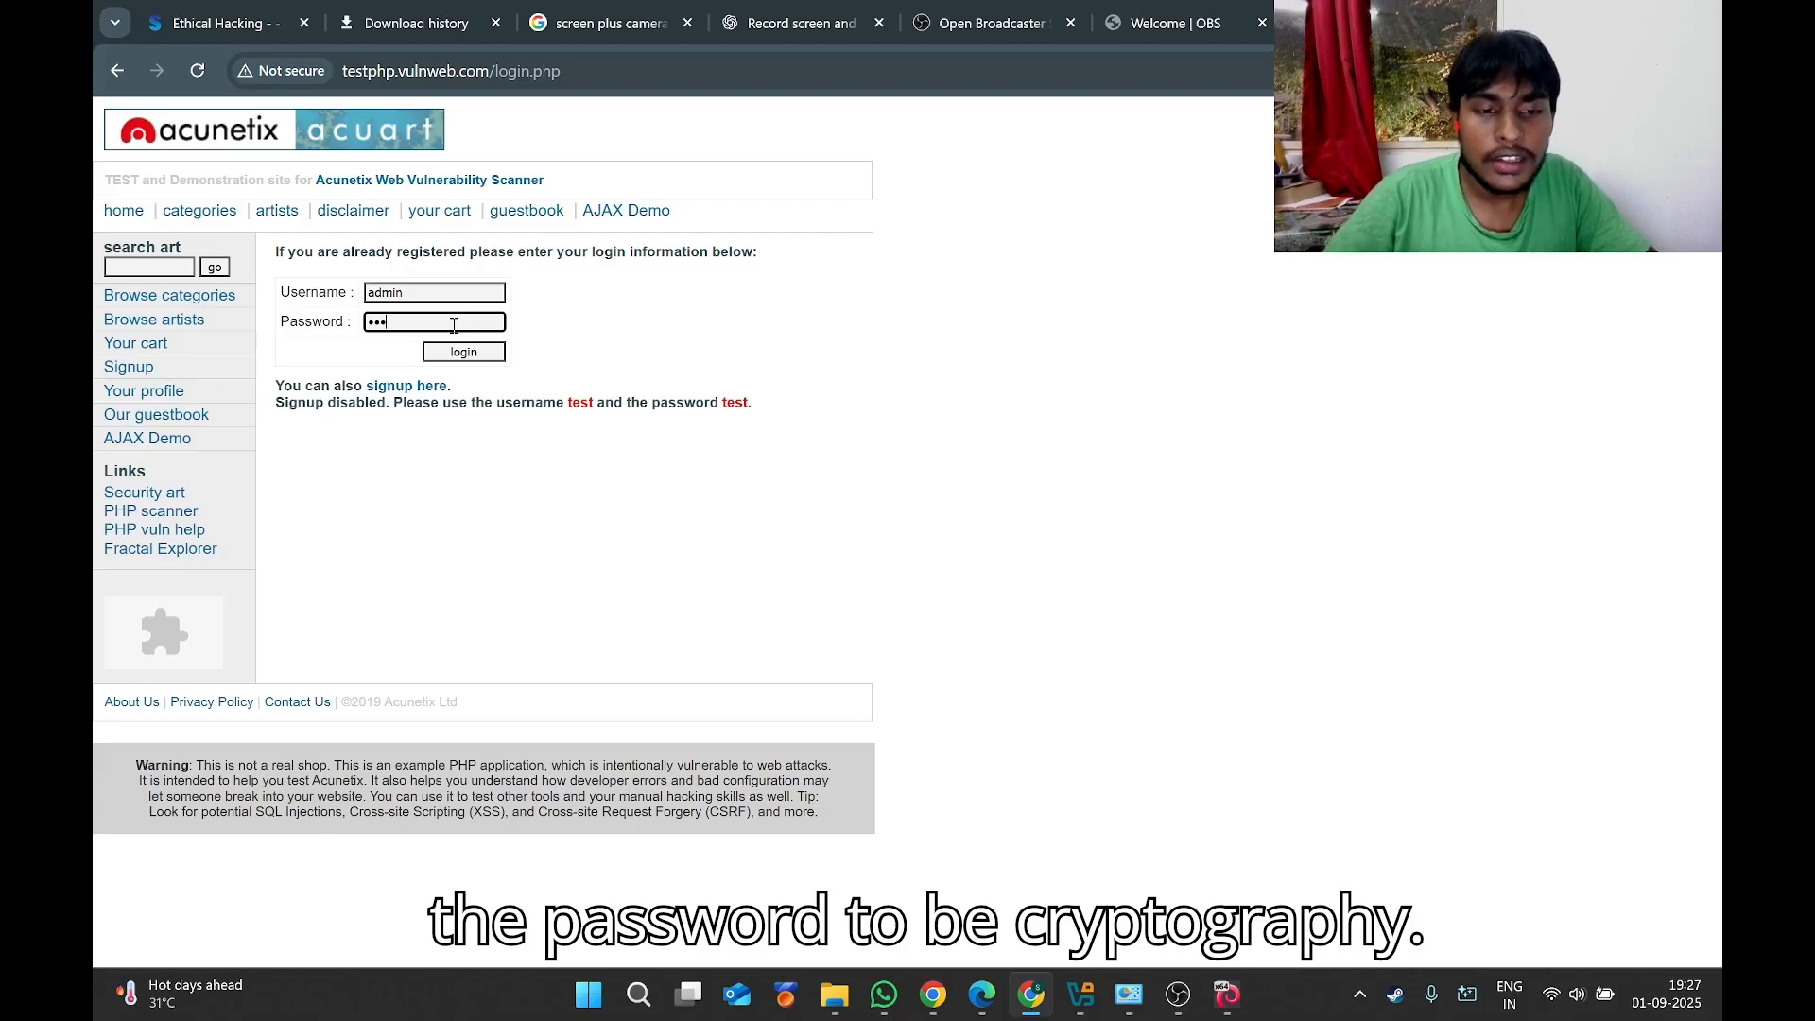
key("BackSpace")
key("BackSpace")
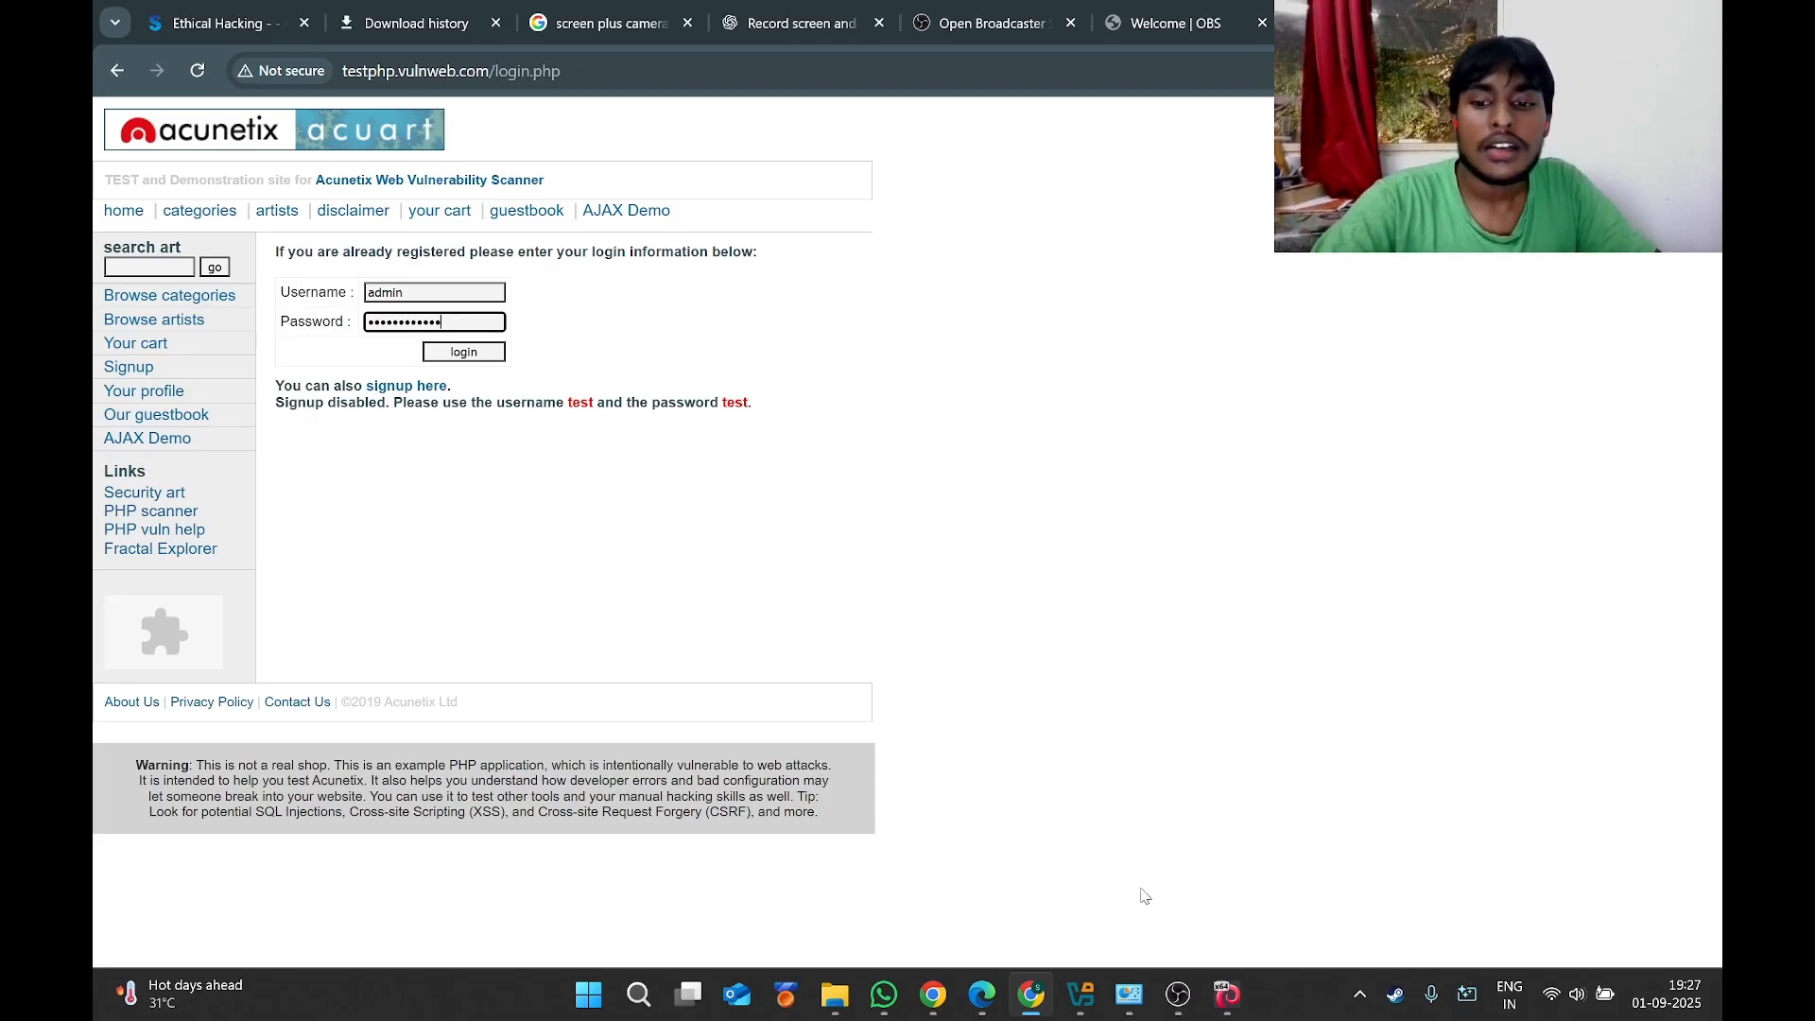
left_click(1229, 997)
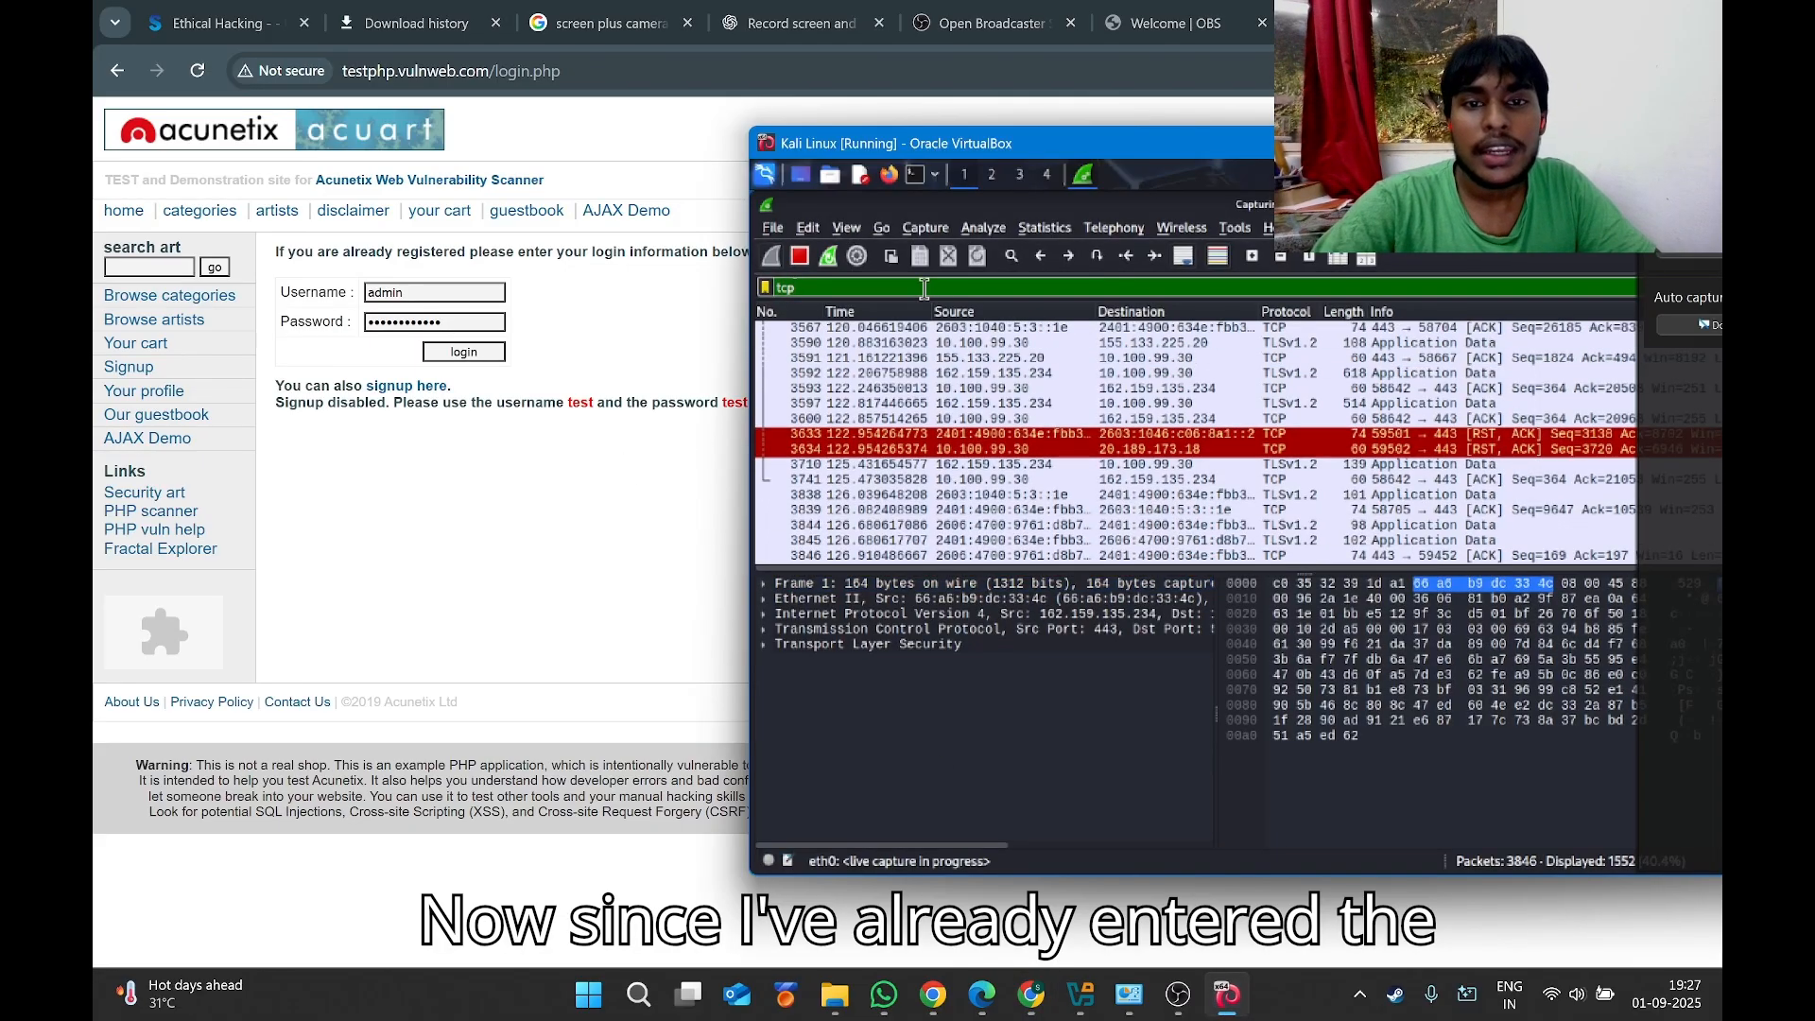
Replace the tcp display filter with http, then submit the login form.
key("BackSpace")
key("BackSpace")
key("BackSpace")
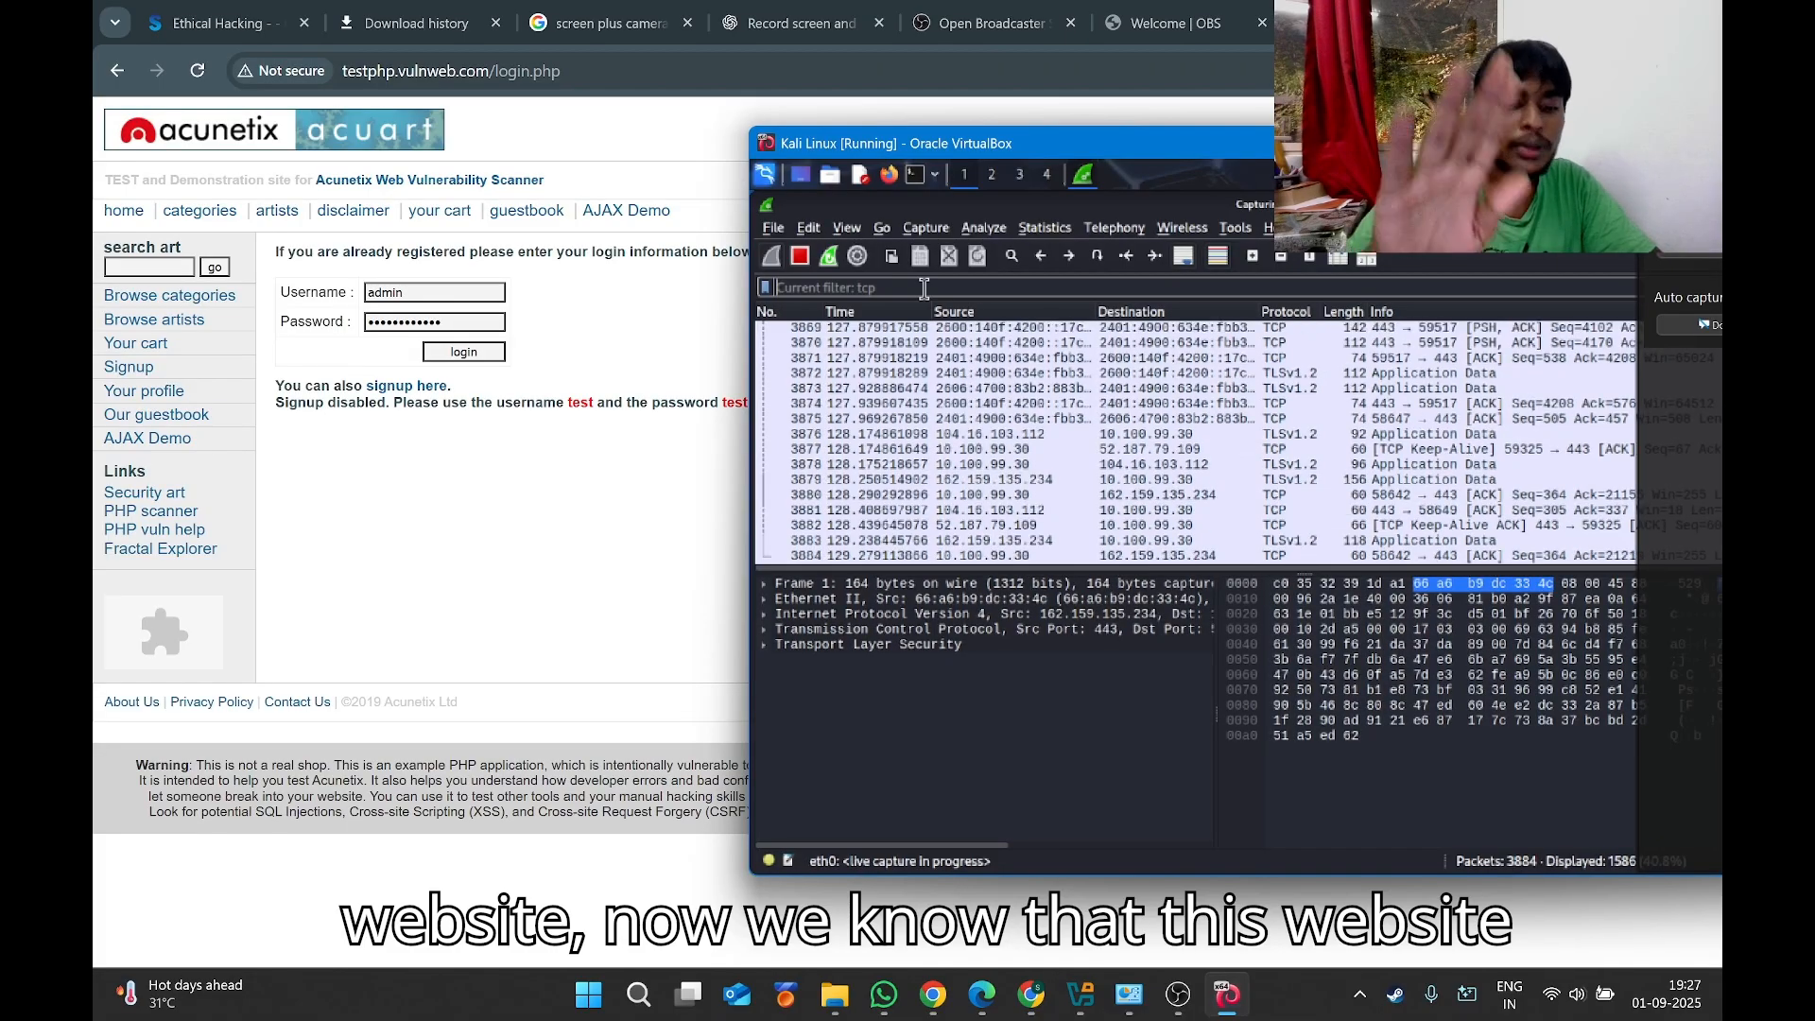
type("htt")
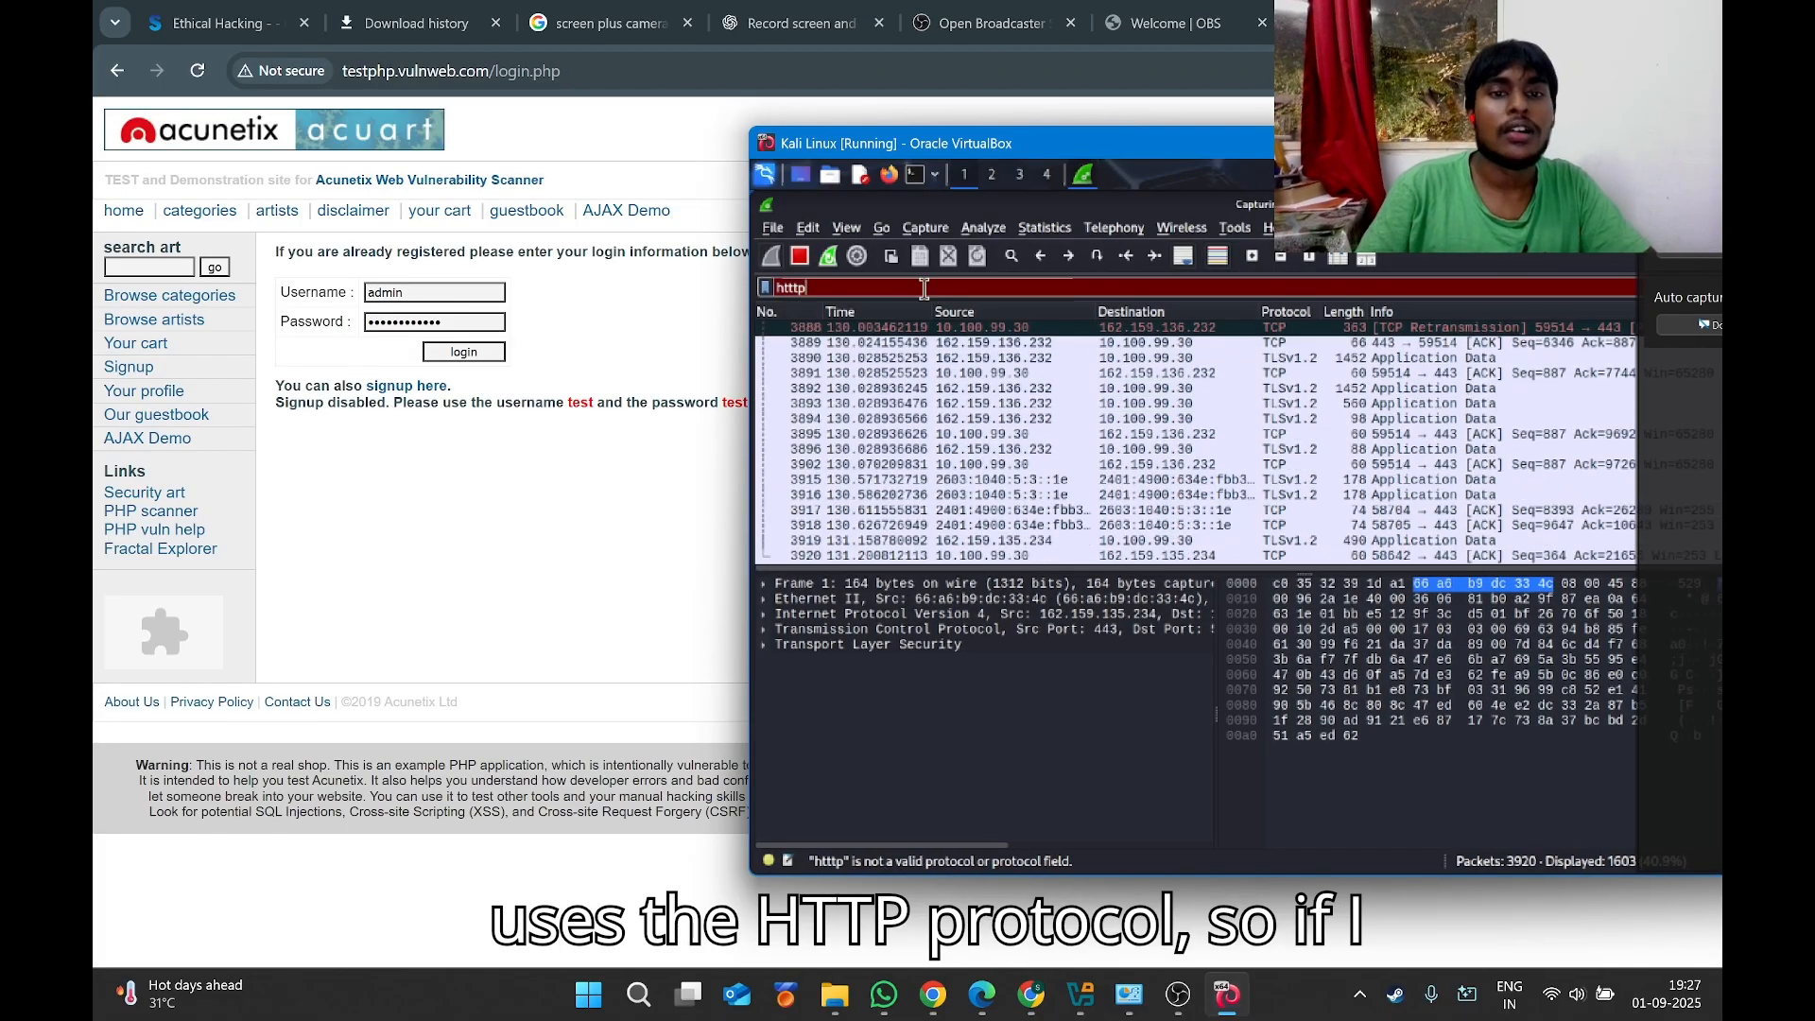
type("p")
key("Return")
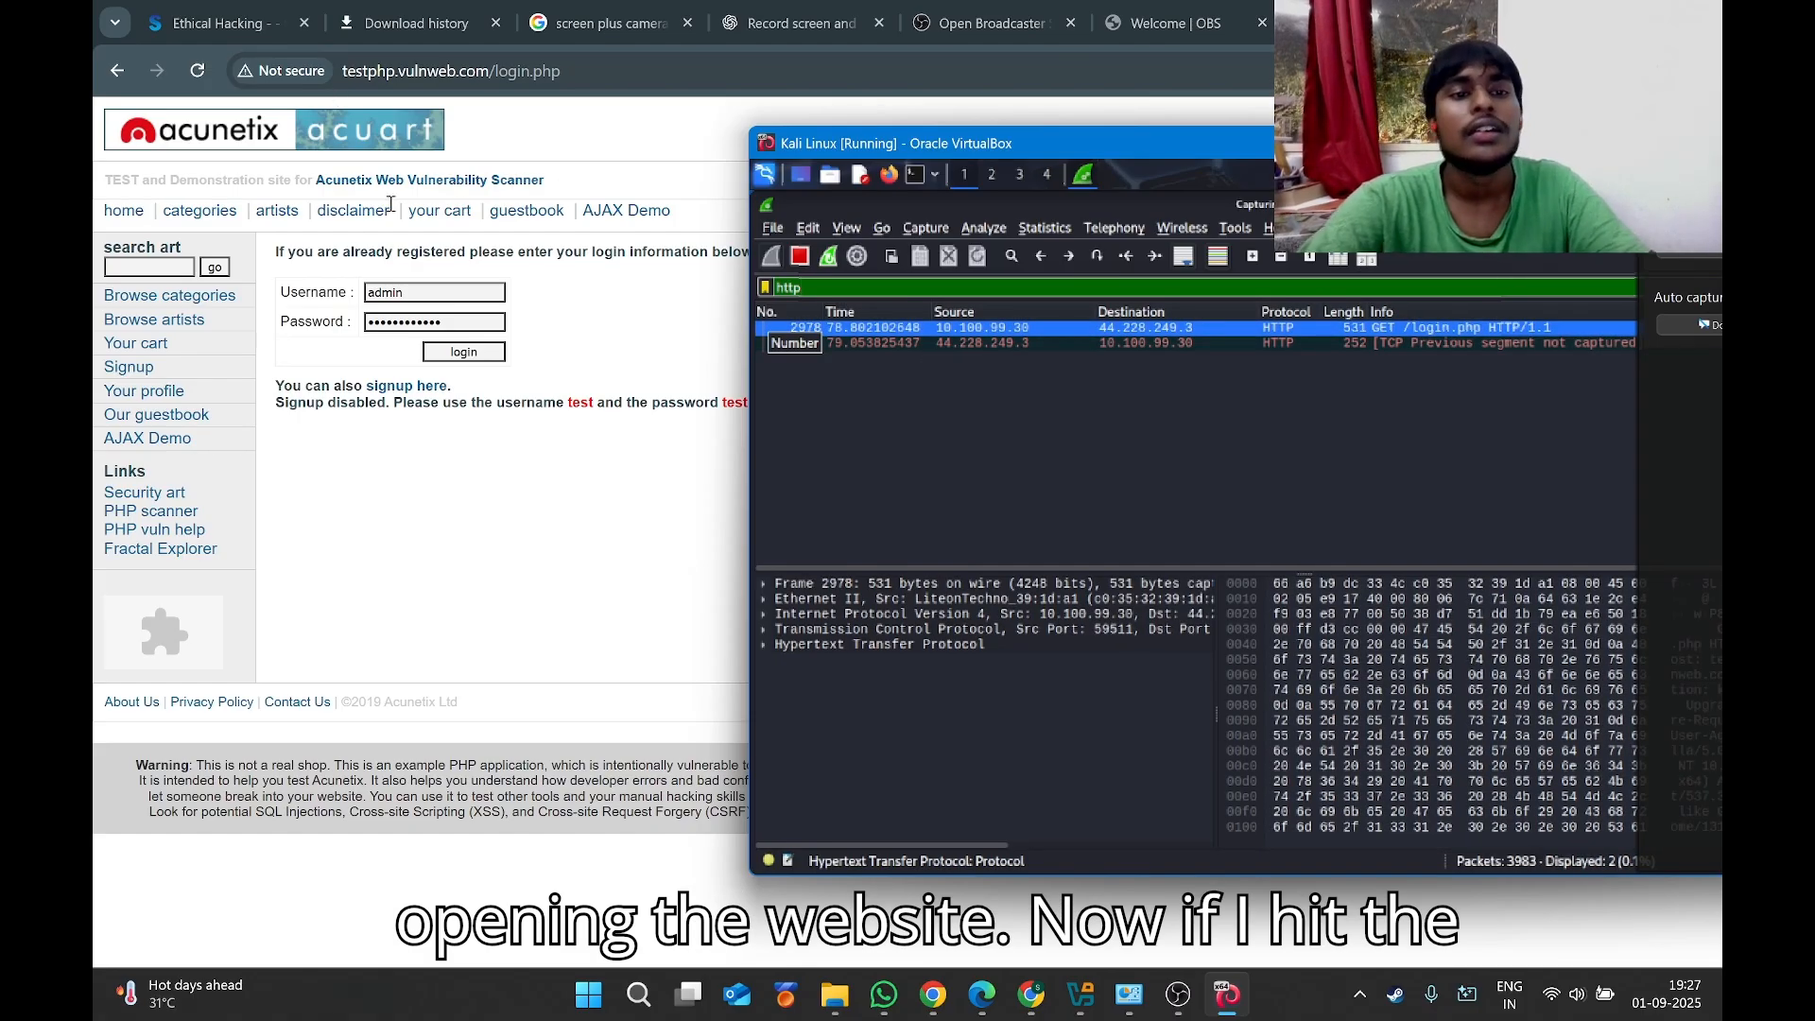
left_click(484, 356)
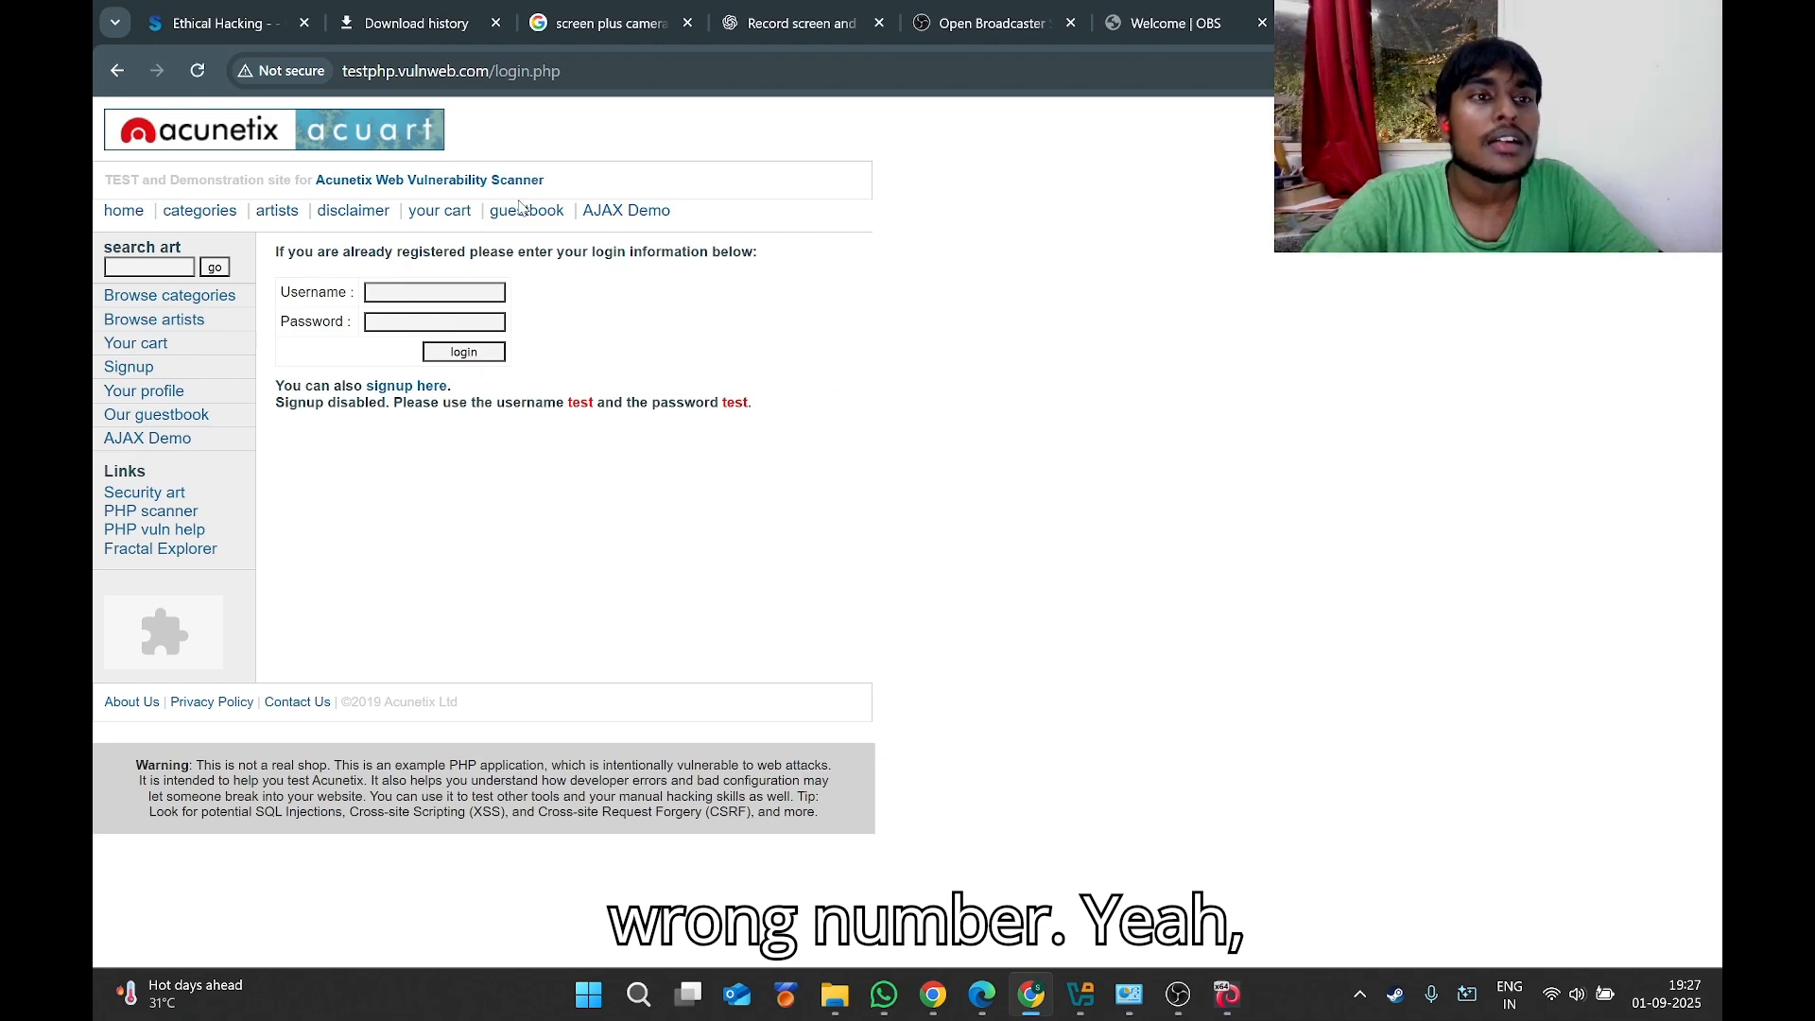
left_click(1234, 1004)
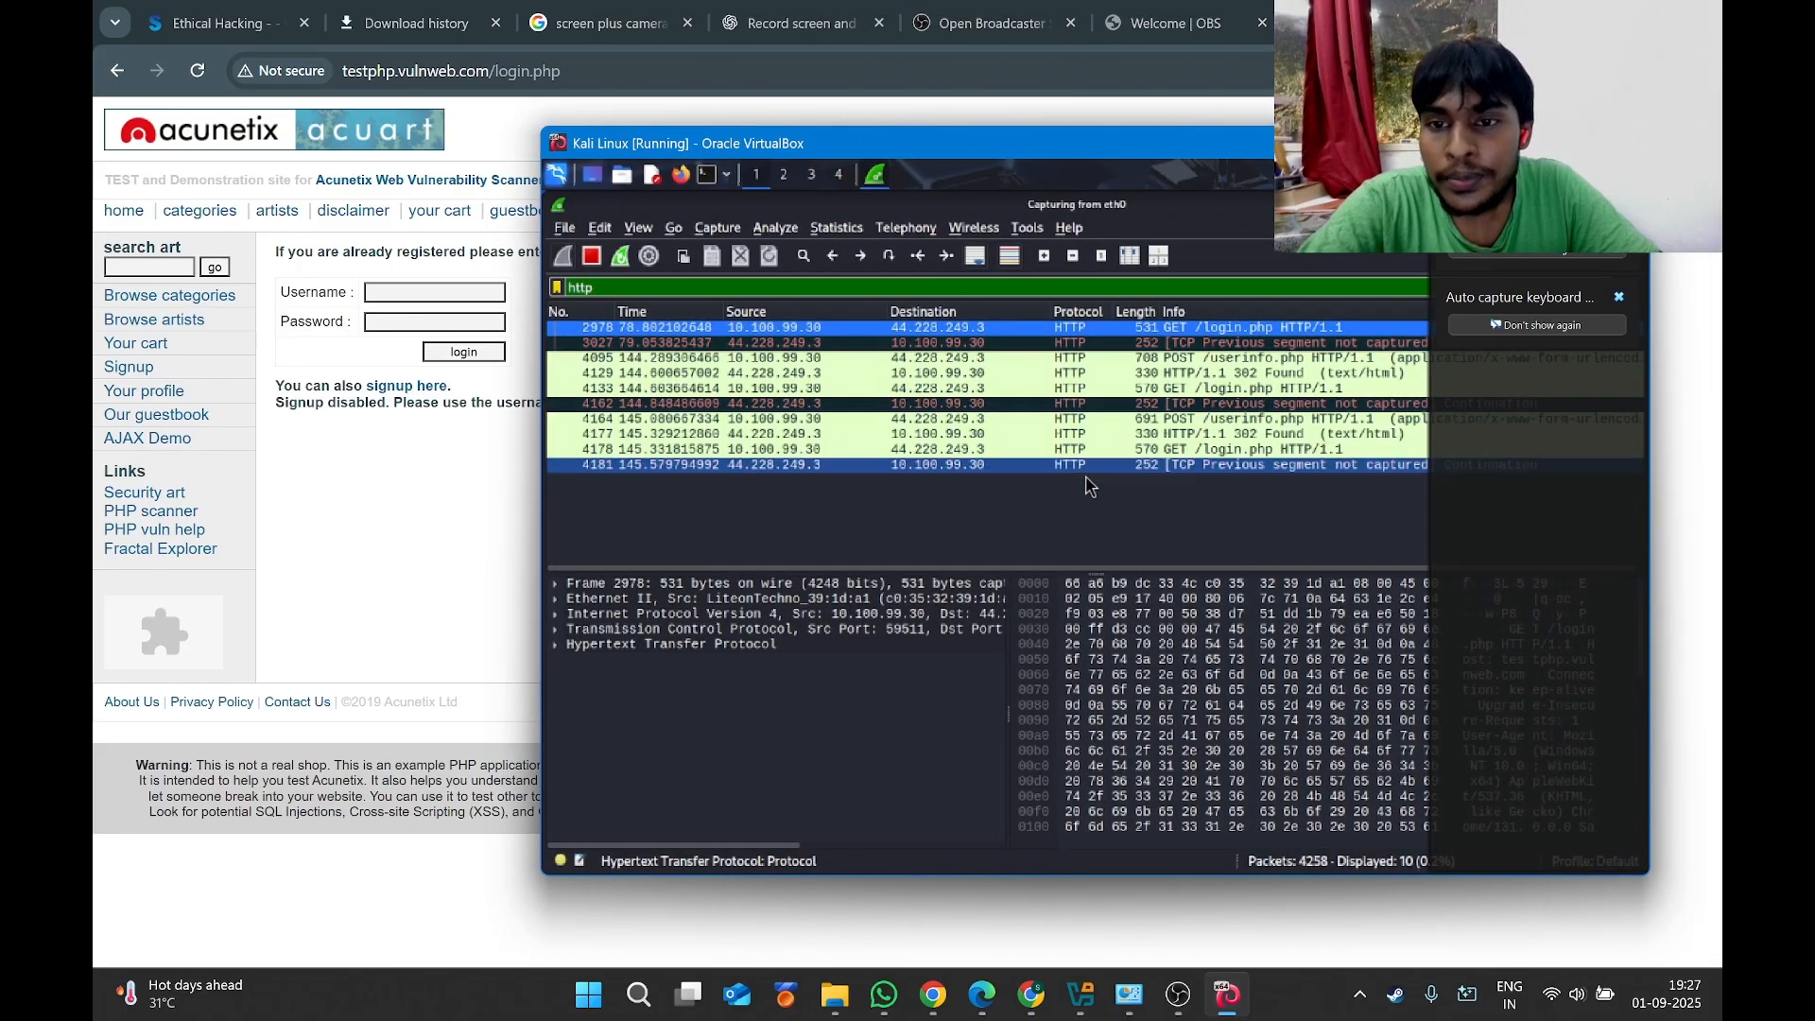
Inspect POST /userinfo.php packets 4164 and 4095 with their URL-encoded form data expanded.
left_click(1189, 423)
left_click(554, 661)
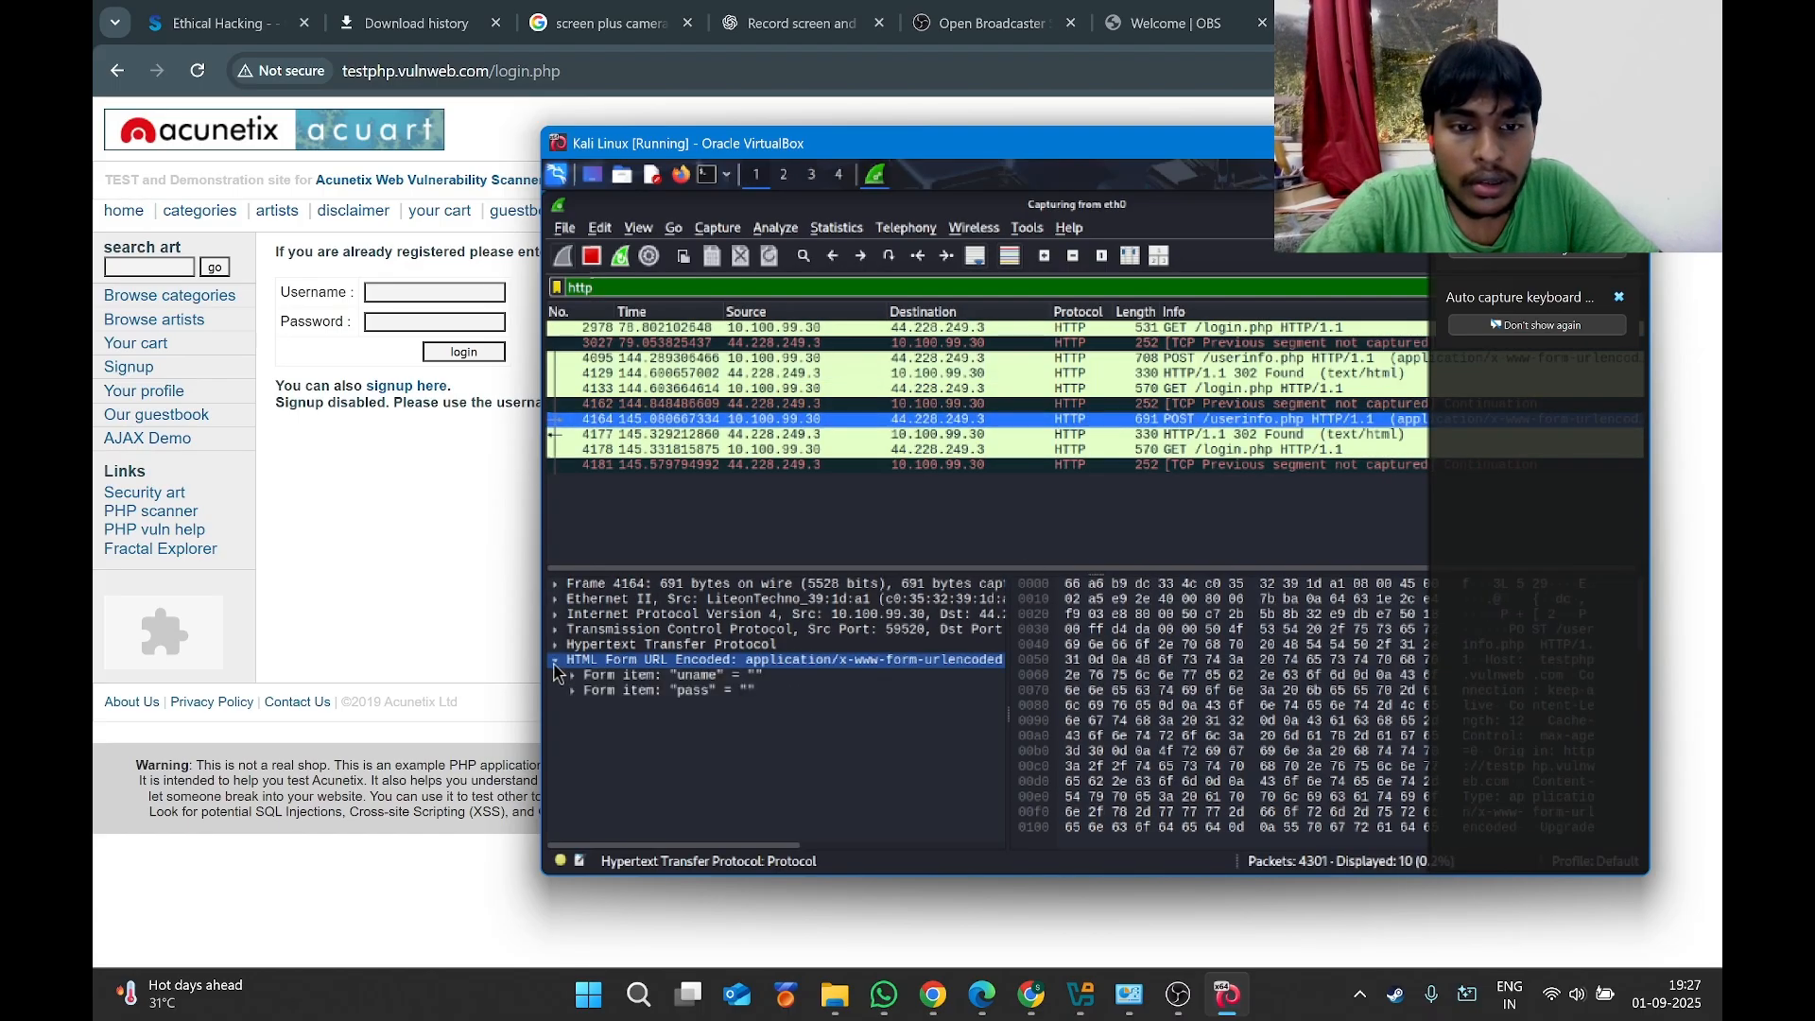
left_click(1219, 364)
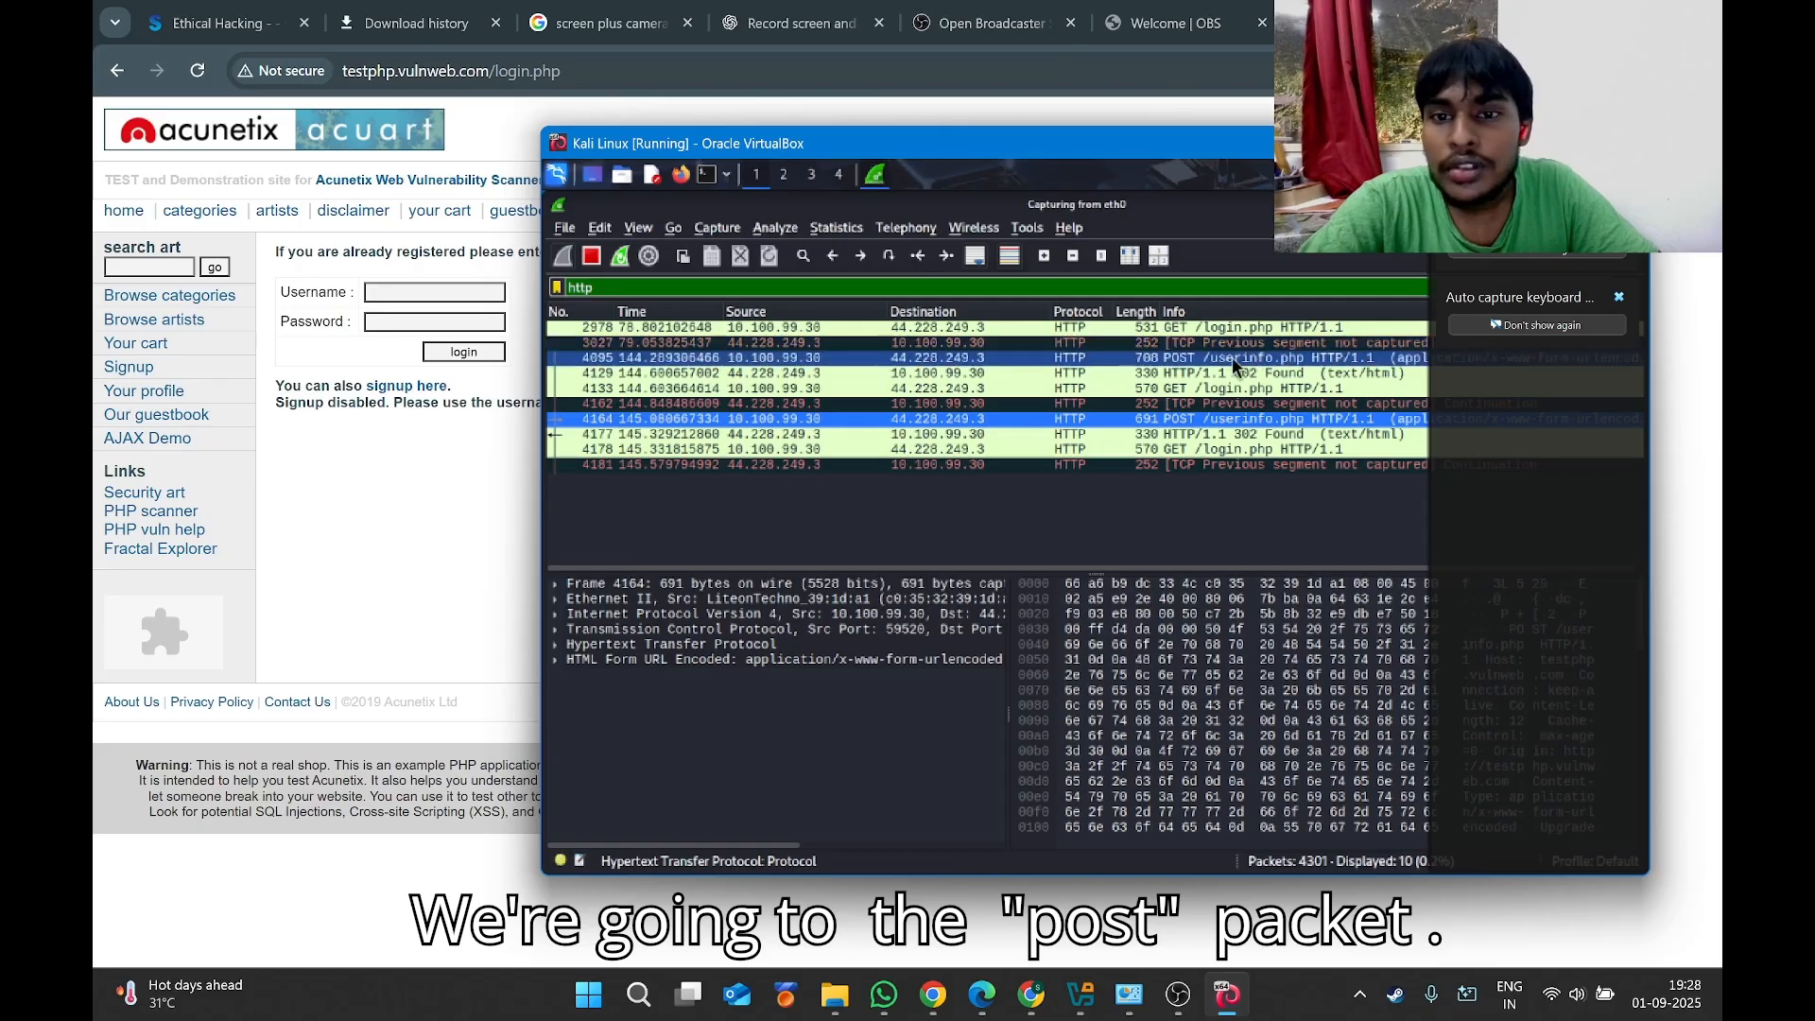
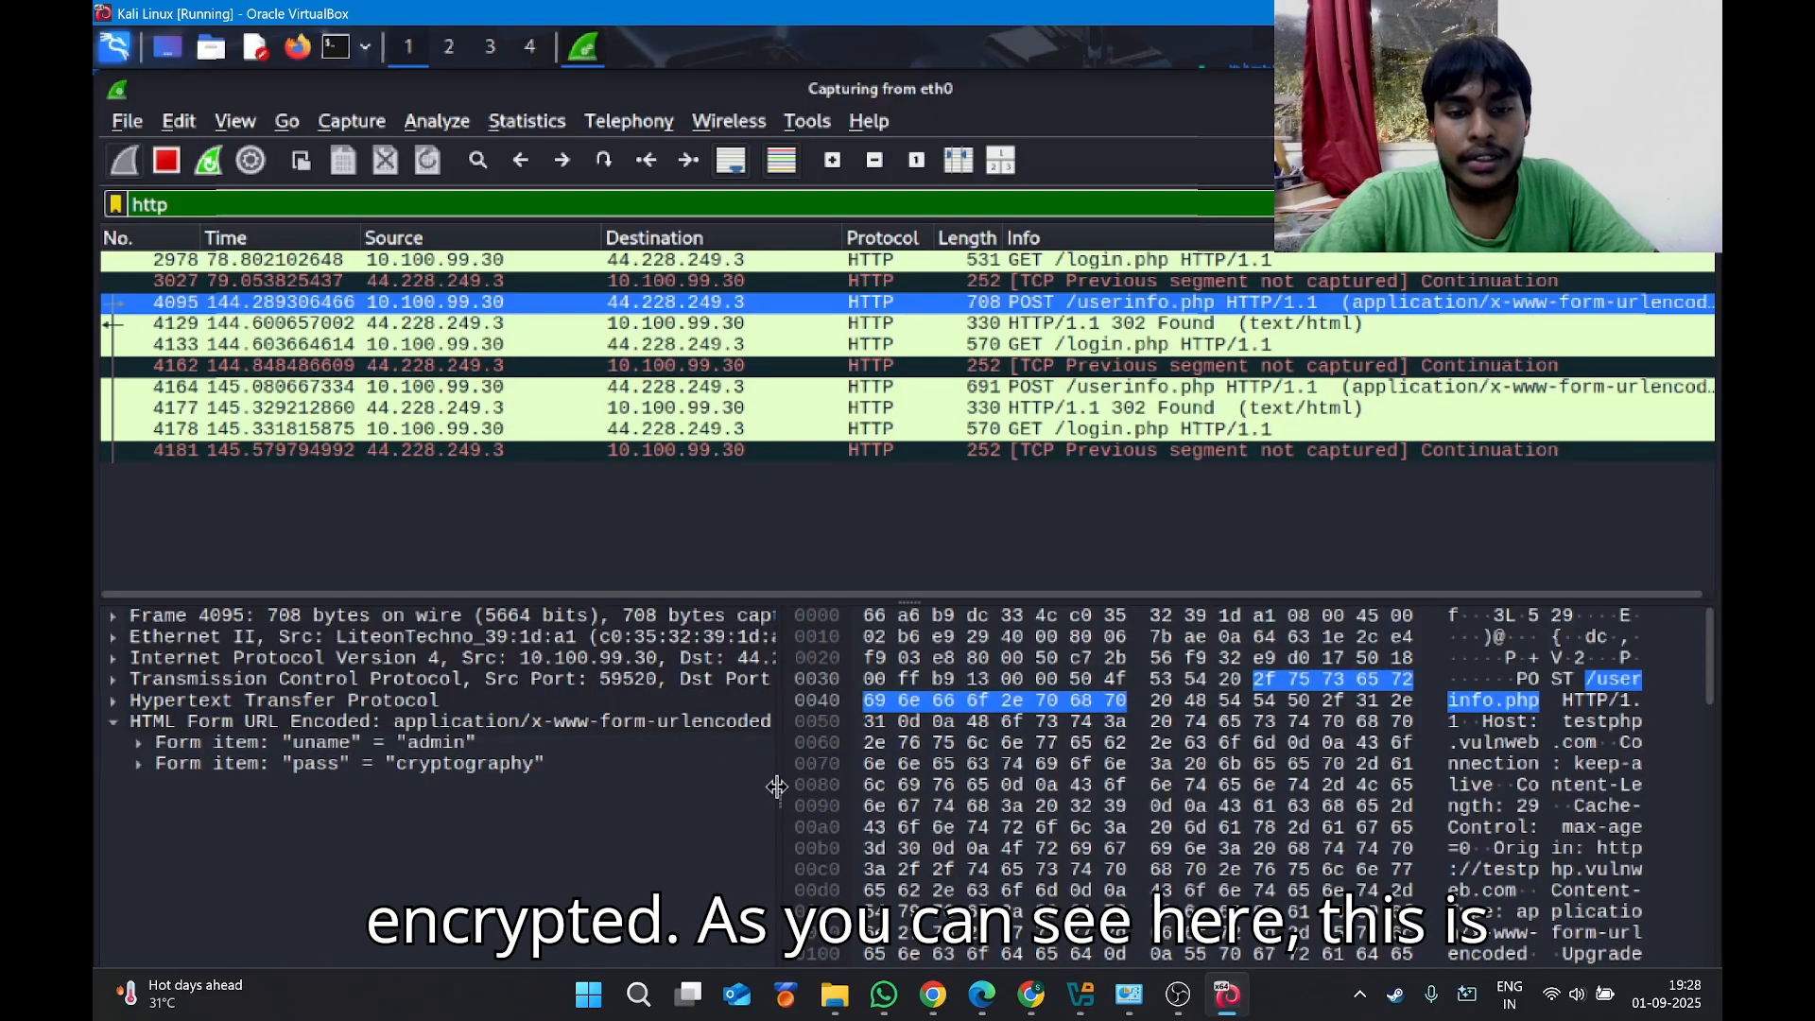
Enlarge the raw bytes pane below packet 4095's decoded details.
left_click_drag(777, 786, 715, 799)
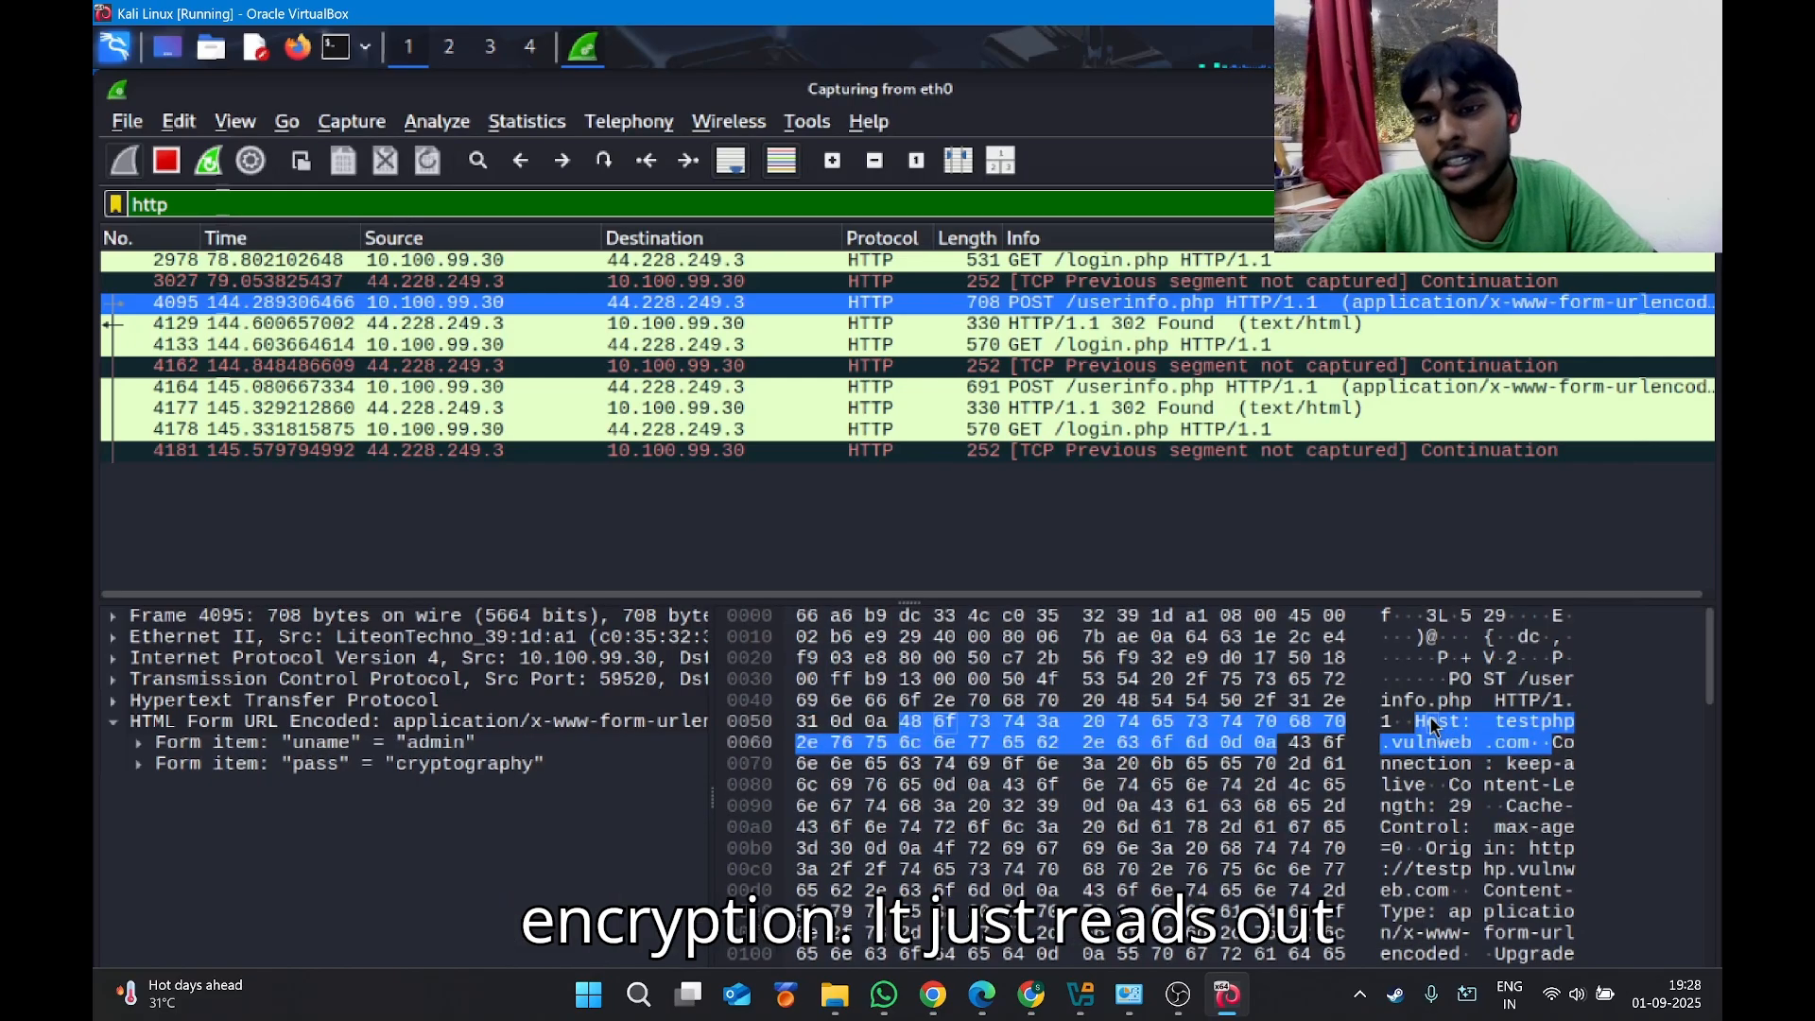
scroll(1429, 851, "down", 3)
scroll(1428, 860, "down", 5)
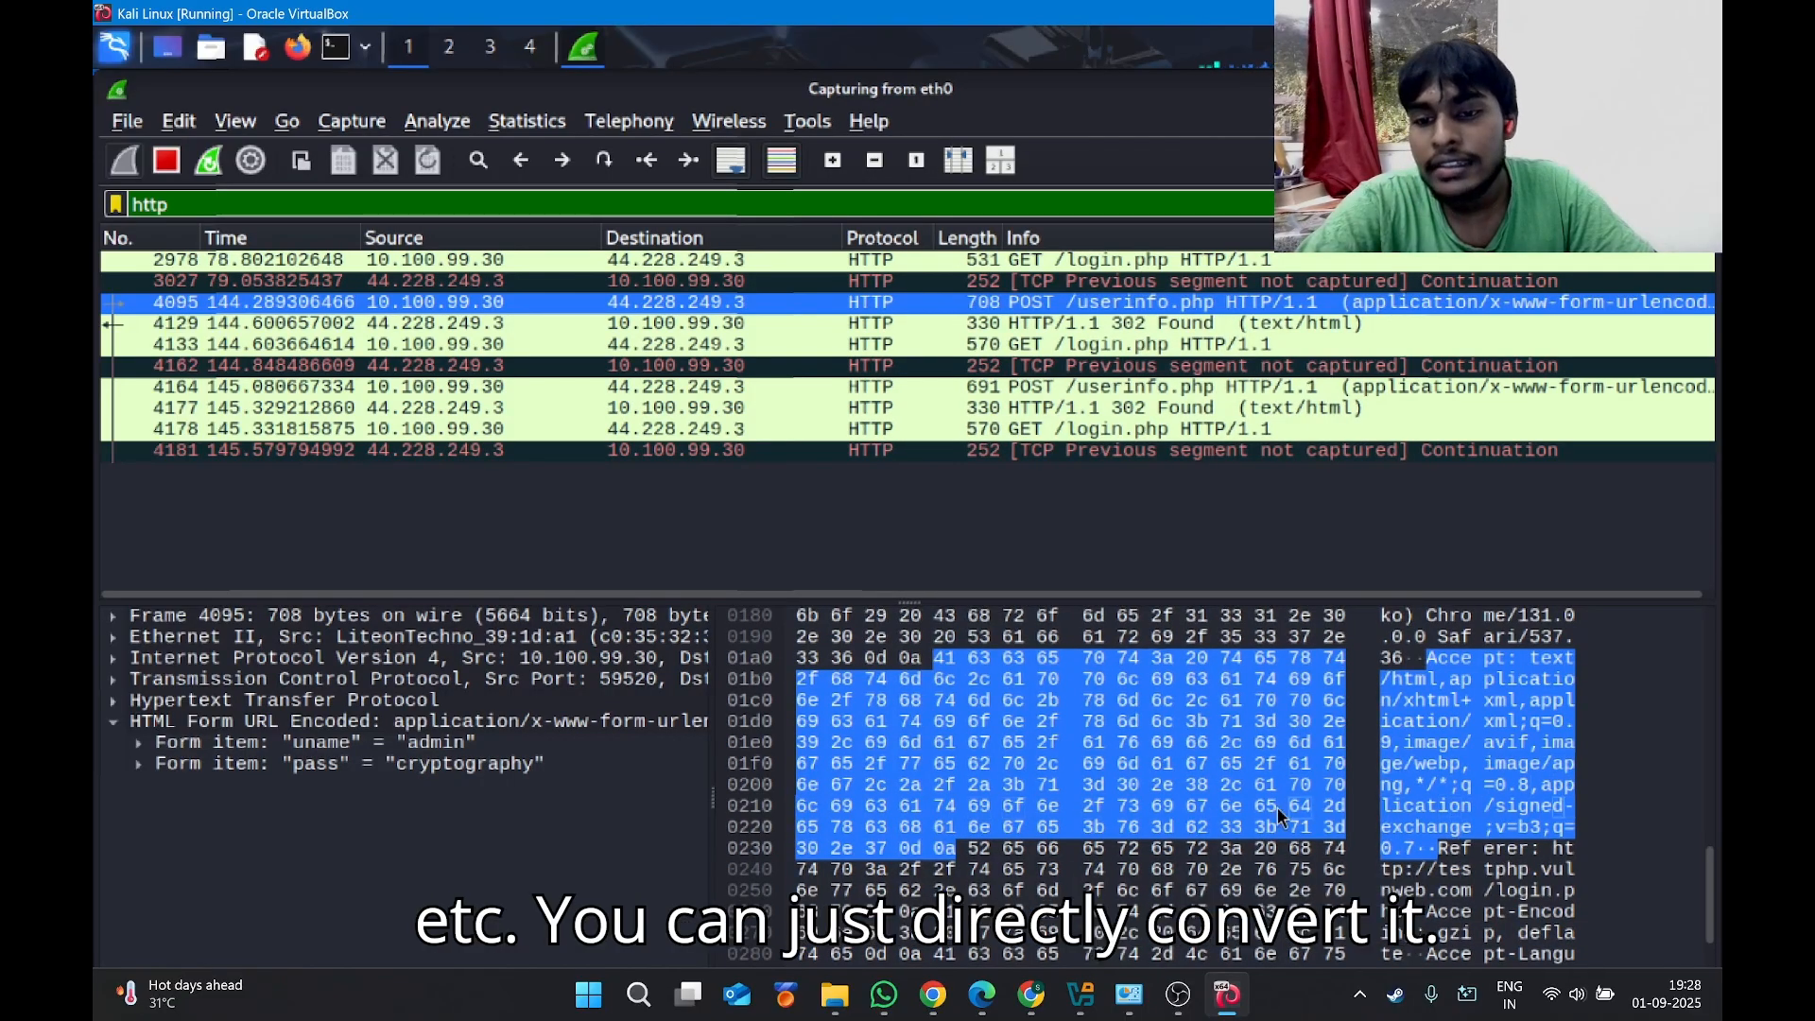
scroll(1510, 794, "up", 8)
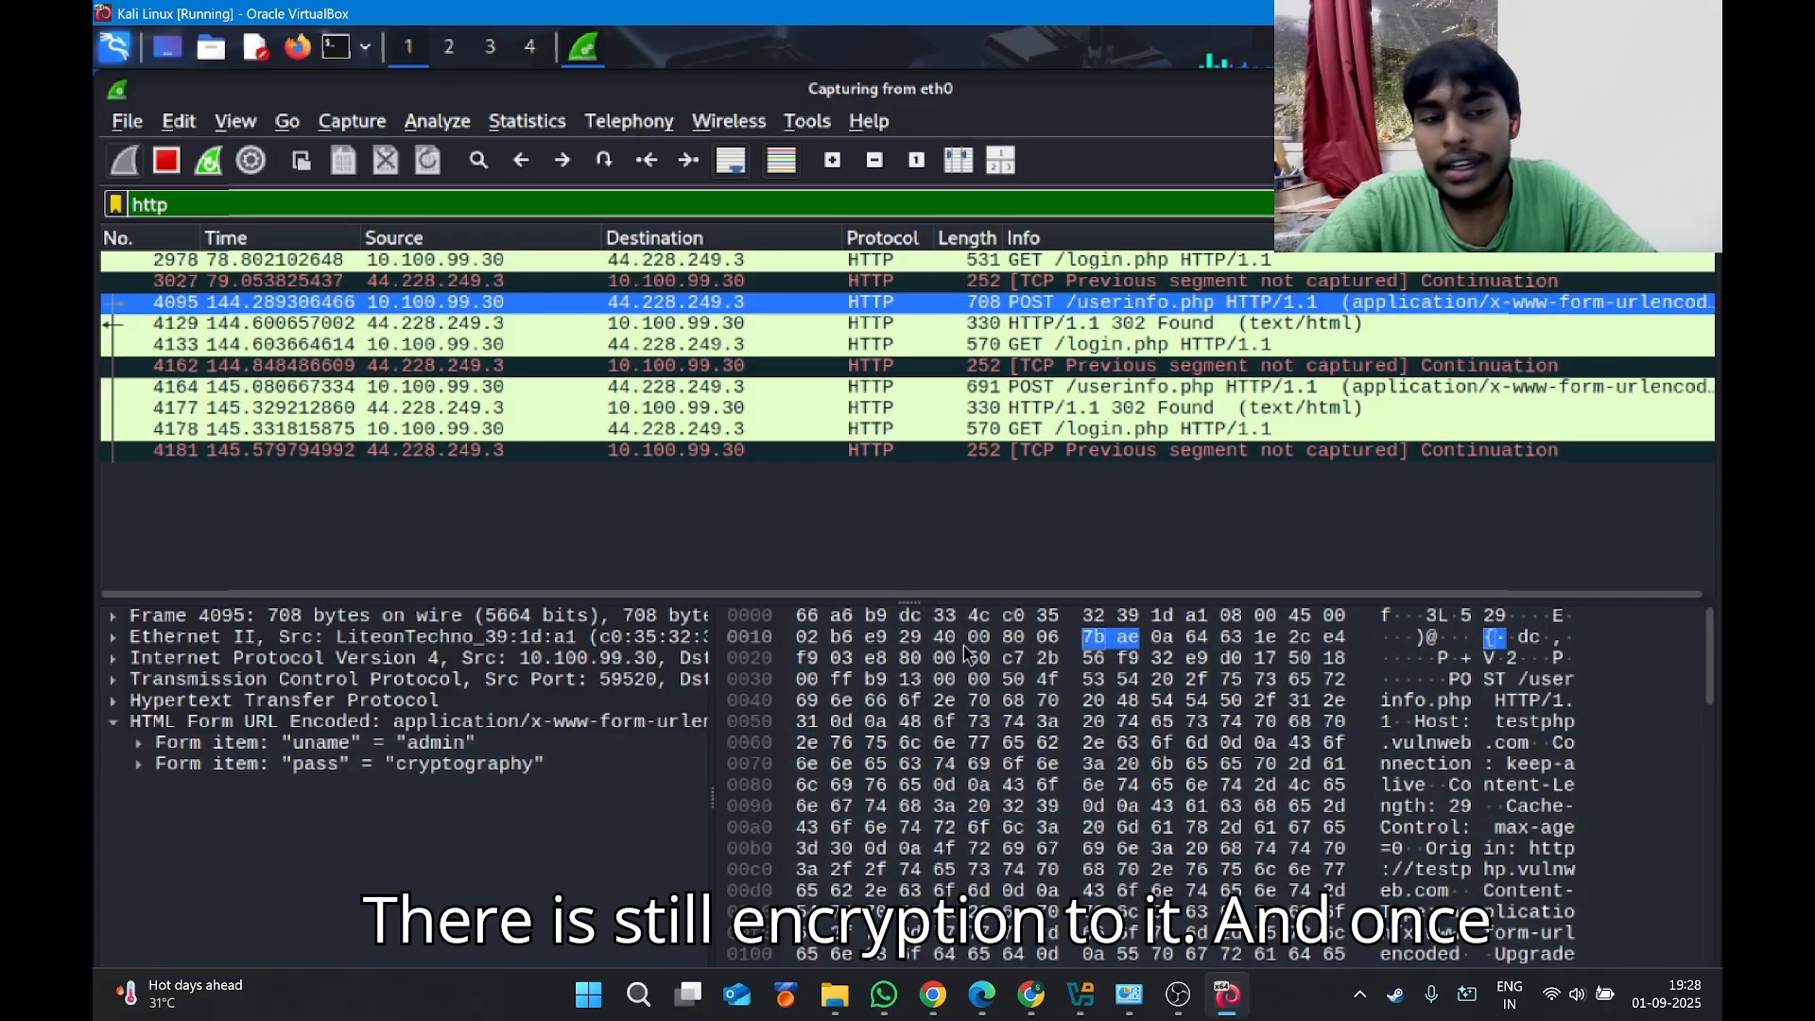
Highlight the uname and pass form items' plaintext bytes in packet 4095's raw data.
left_click(111, 722)
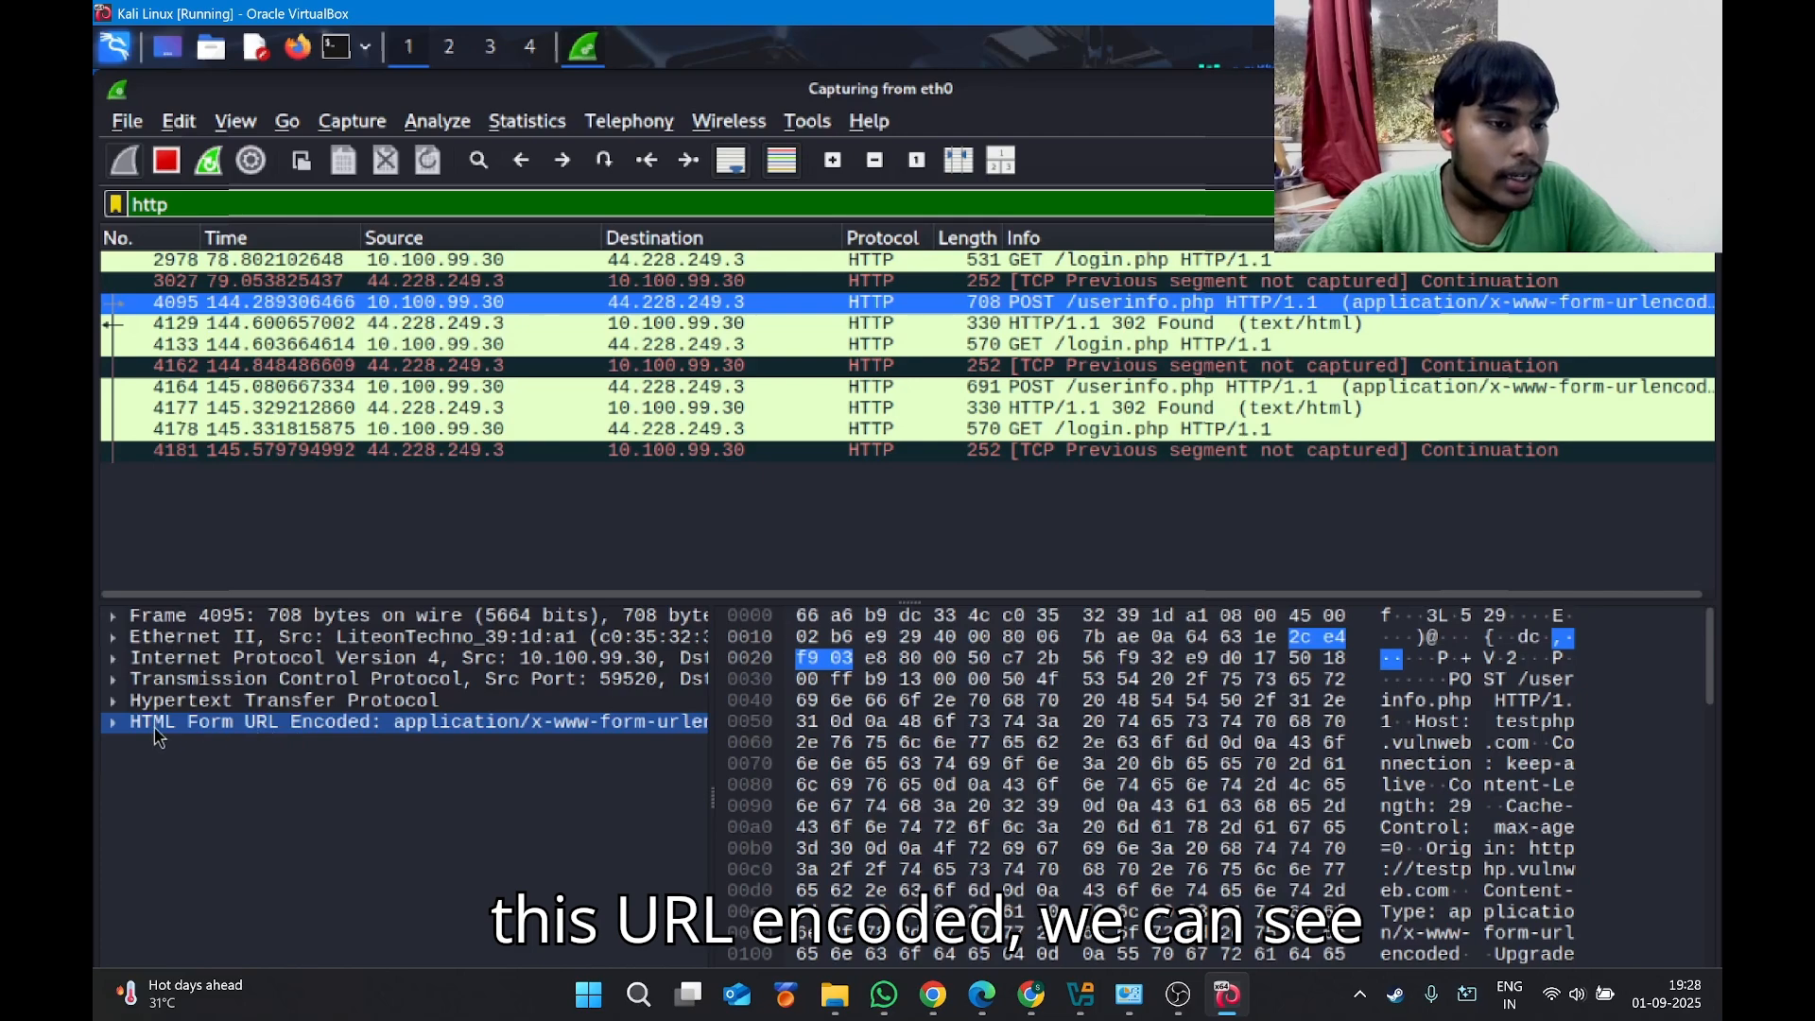
left_click(302, 744)
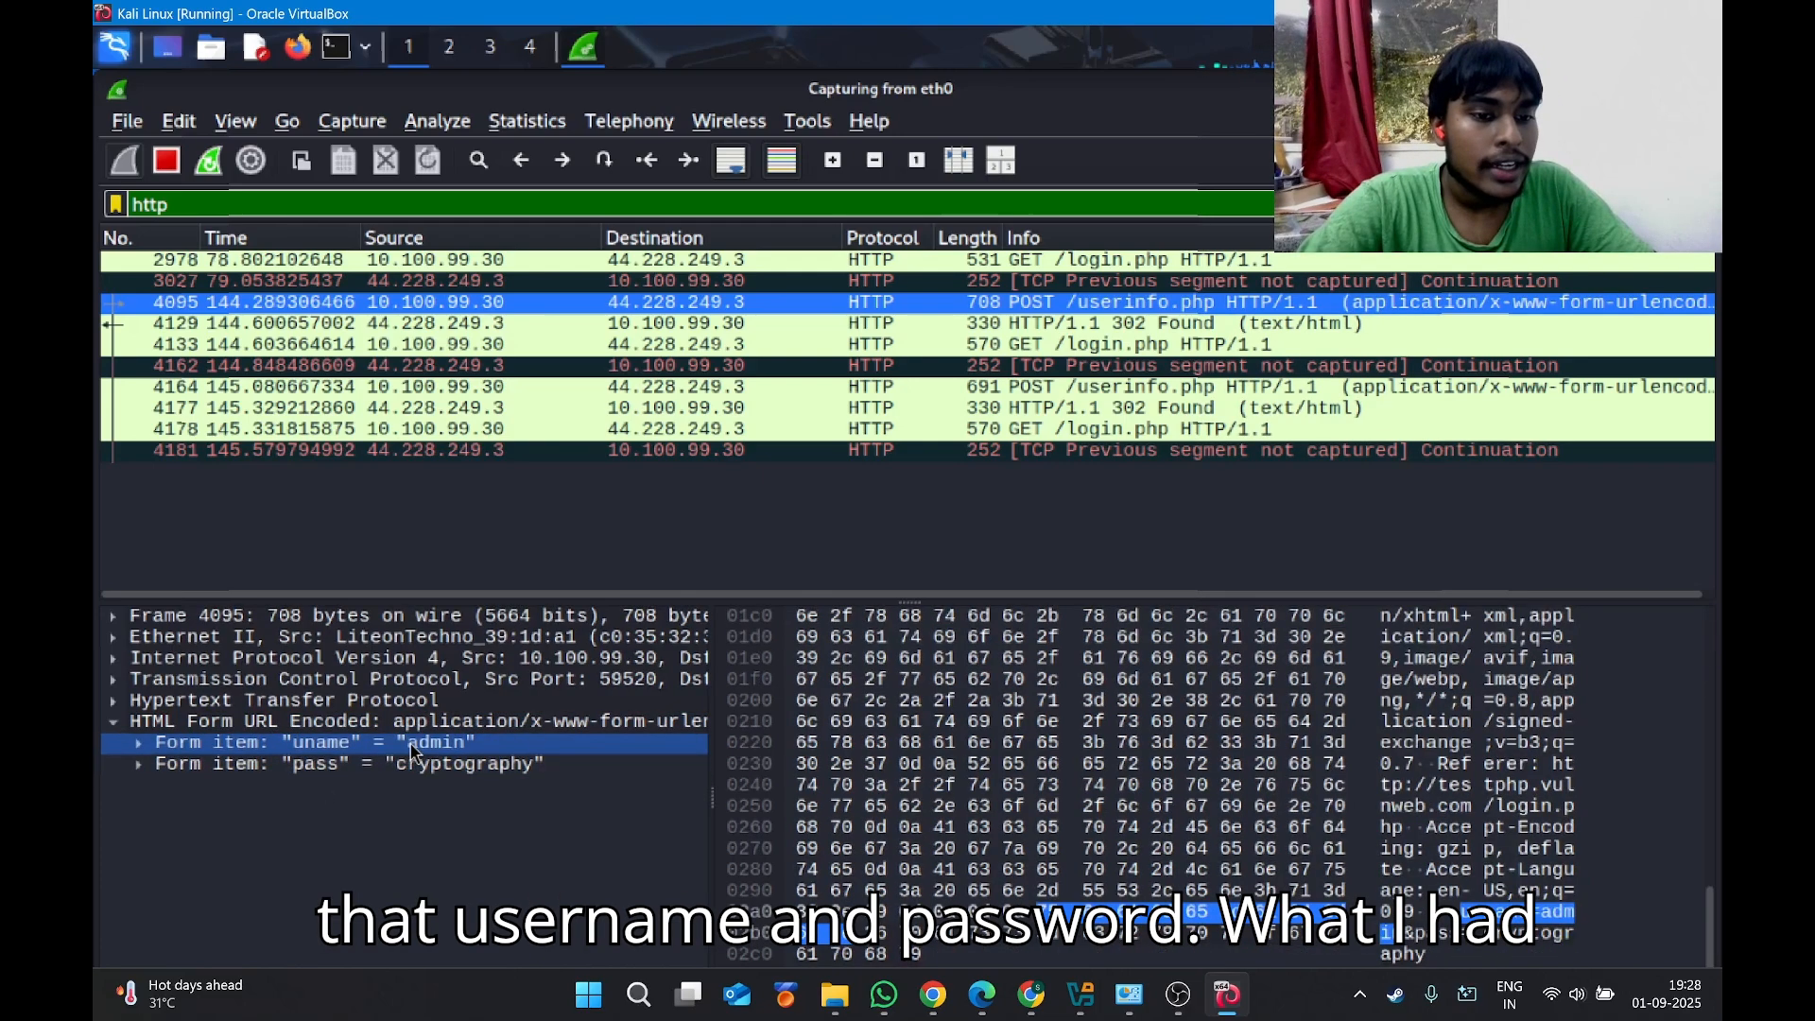
left_click(425, 765)
left_click(435, 744)
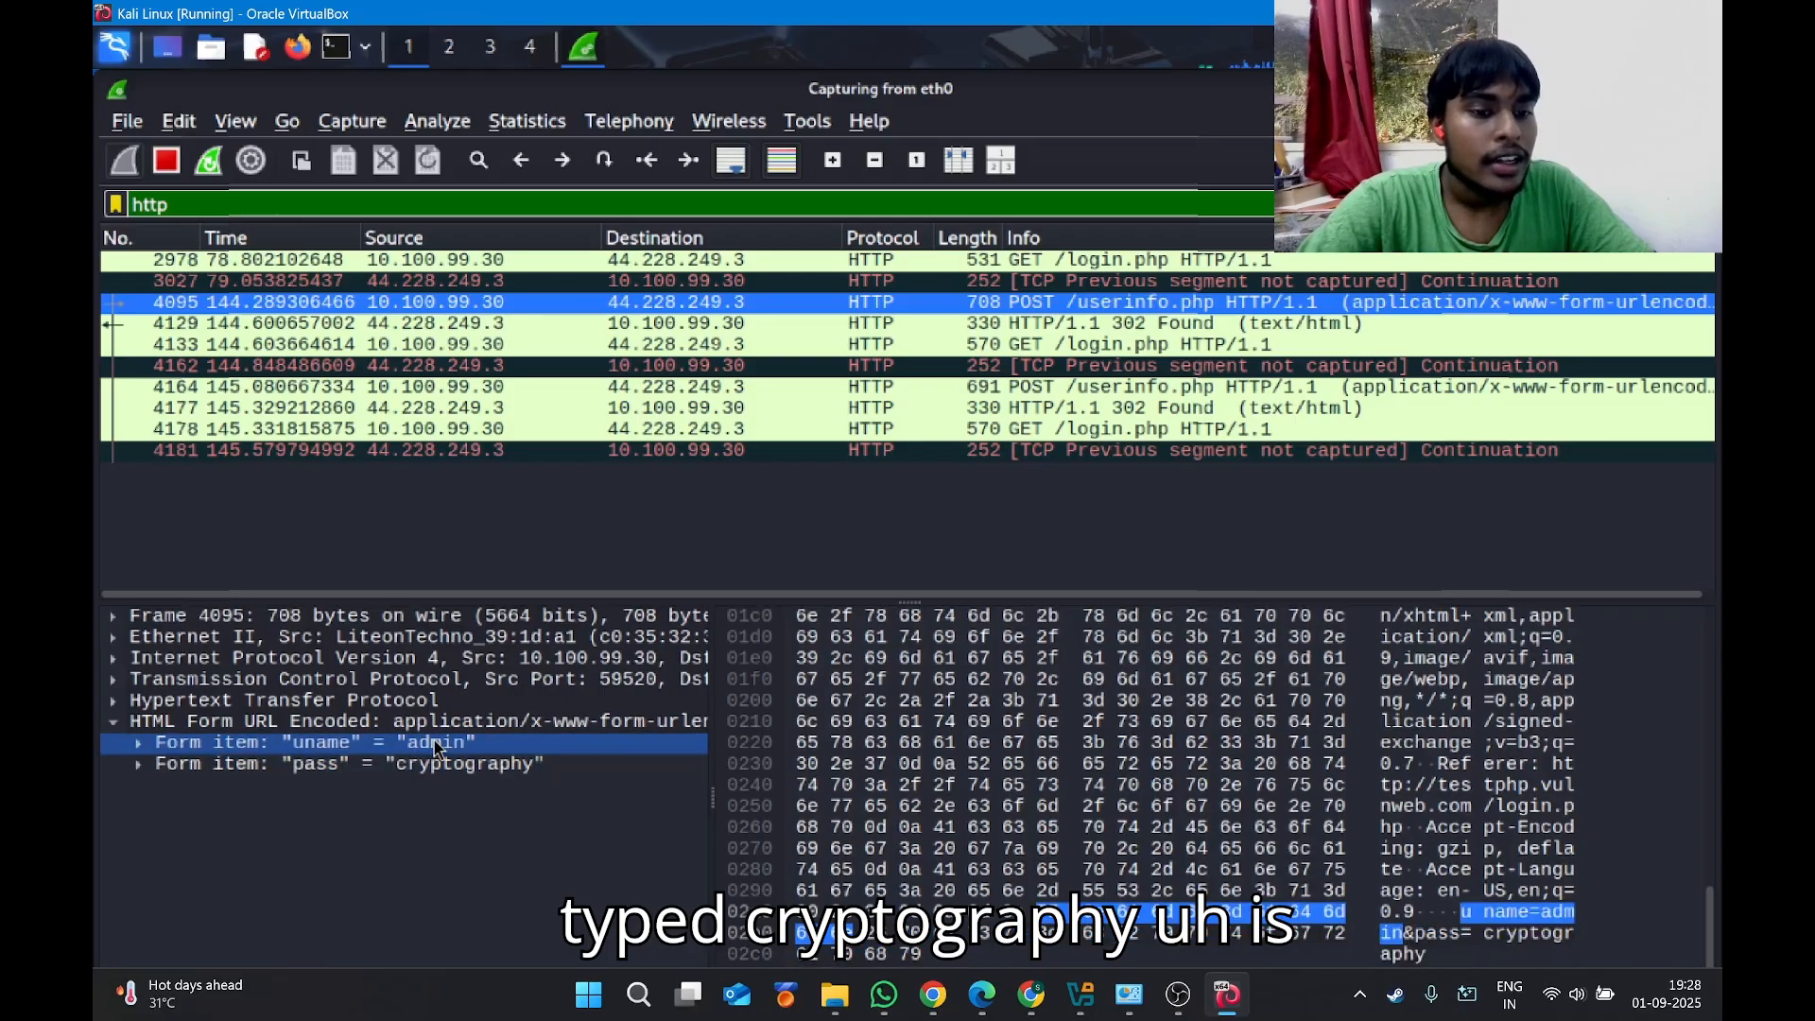
left_click(438, 764)
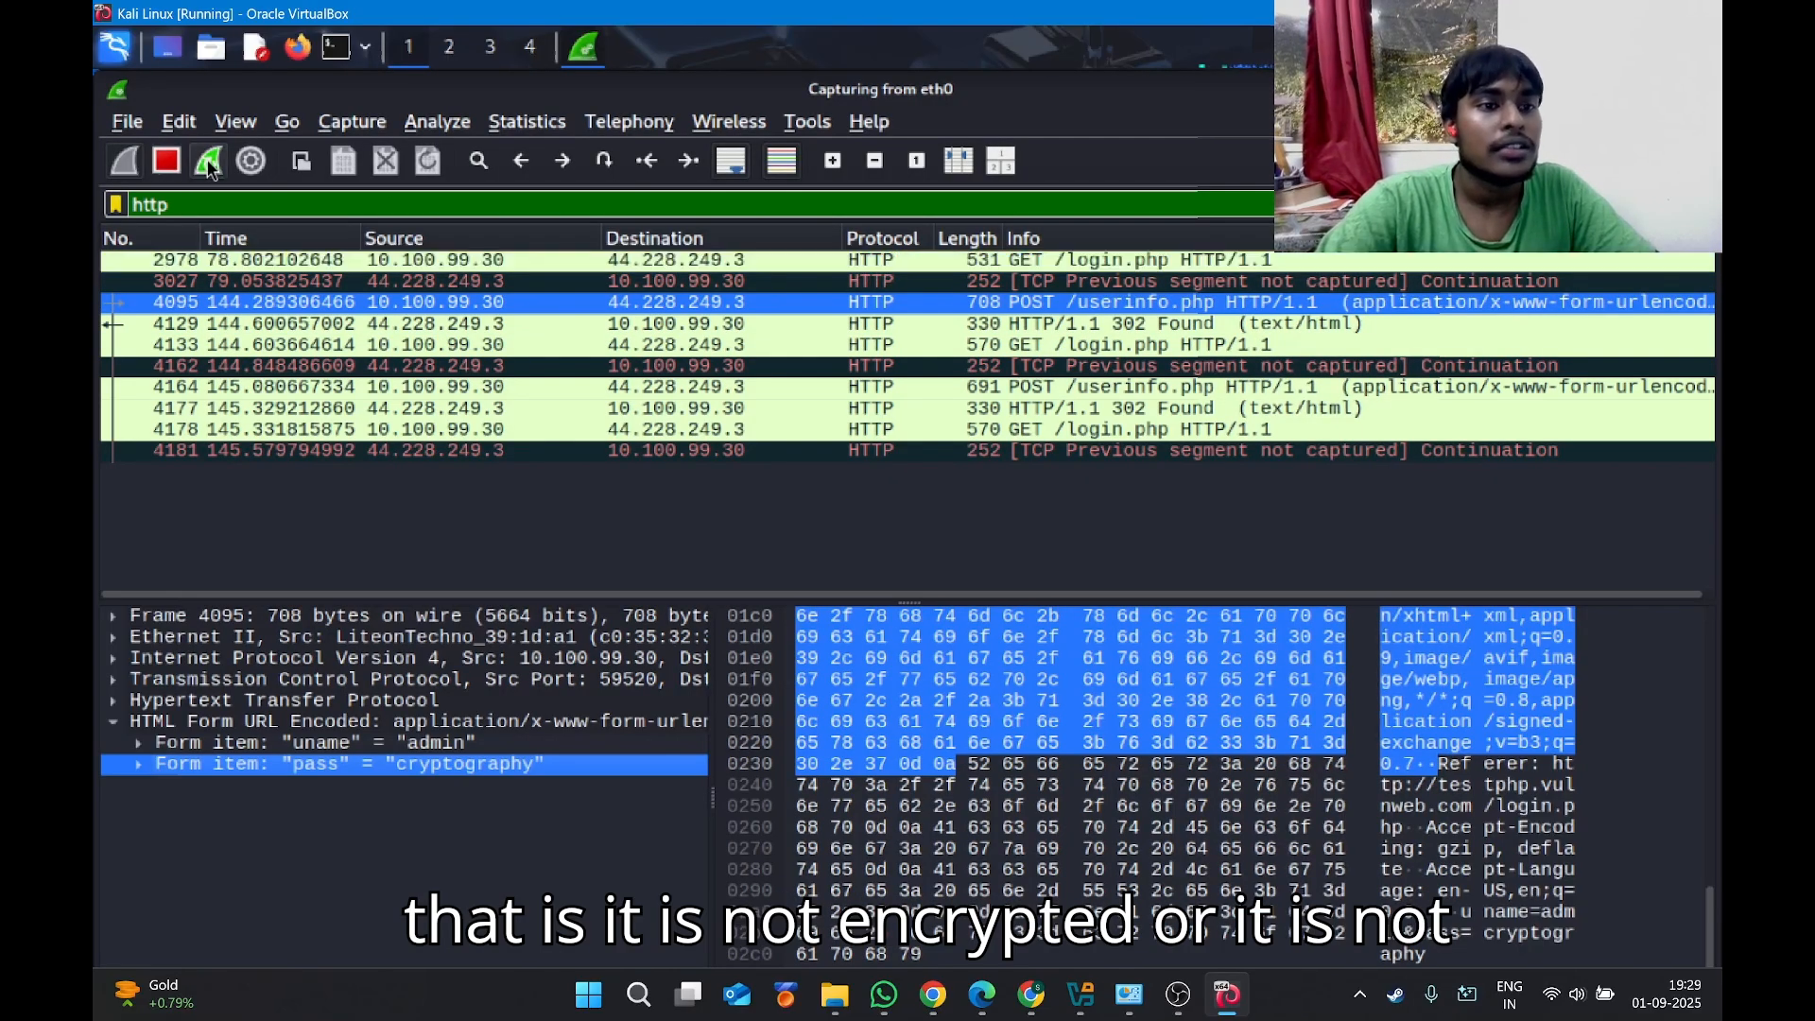
left_click(185, 196)
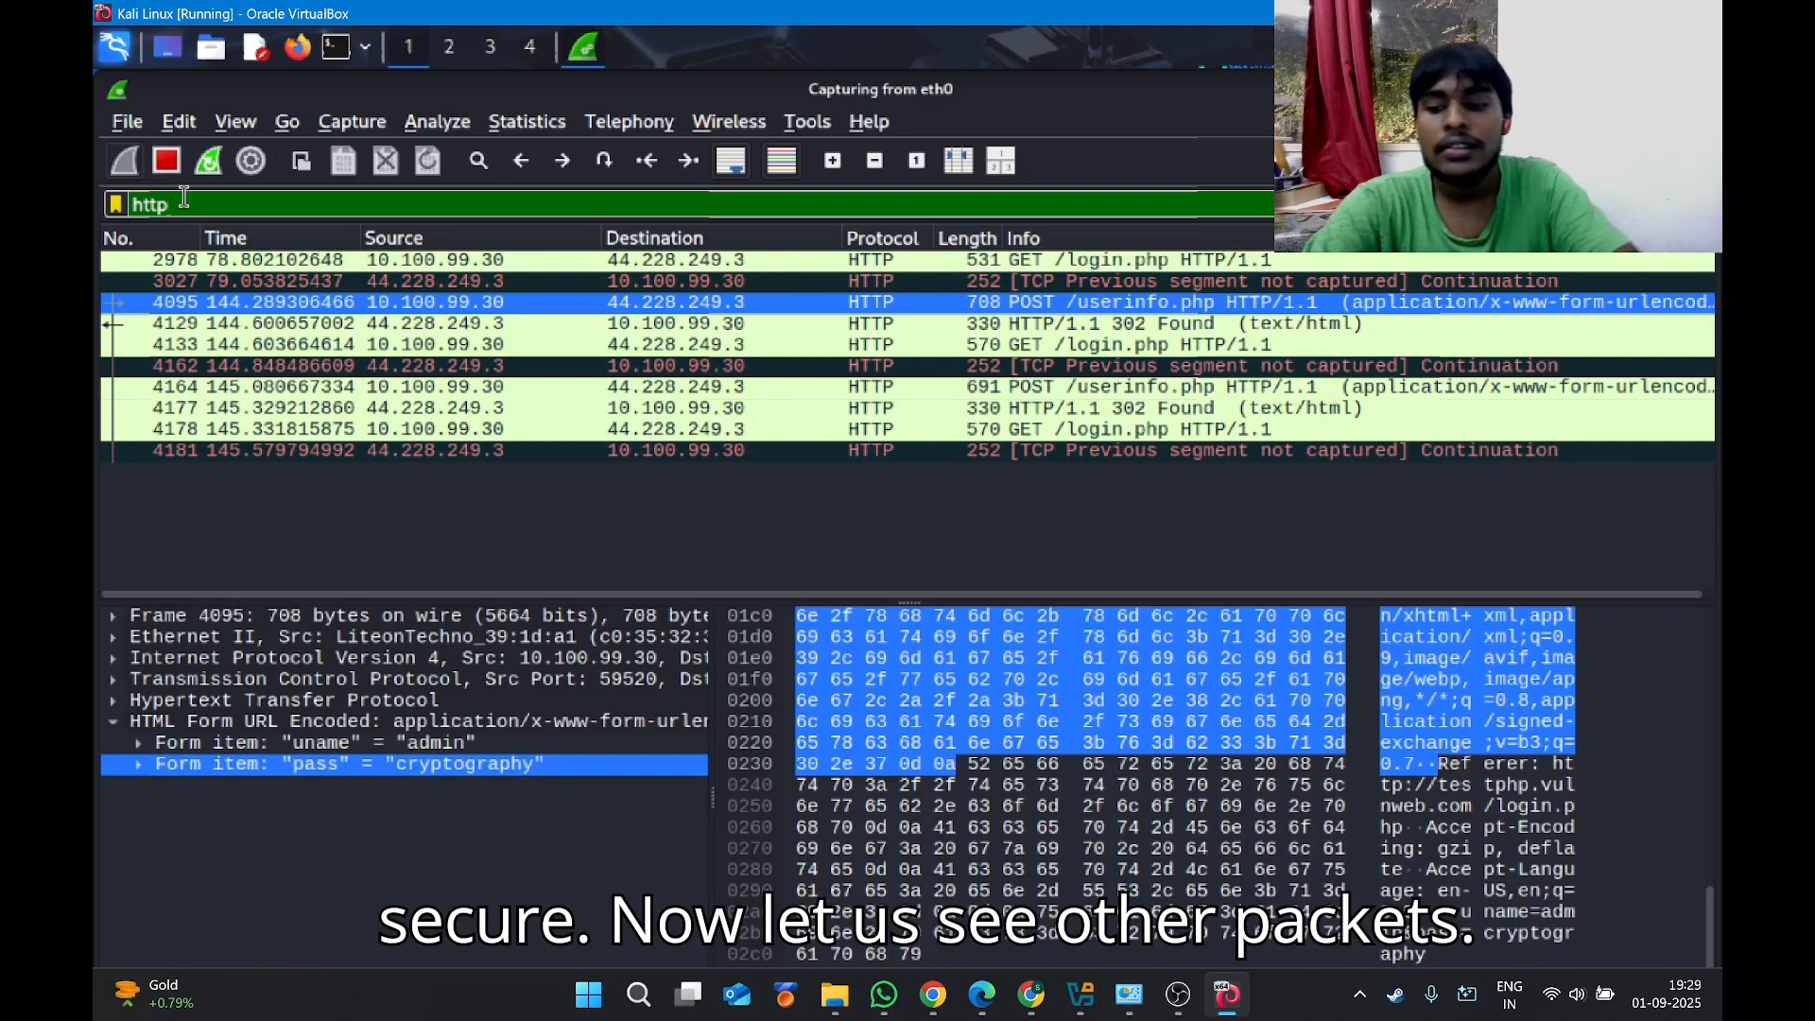
Clear the http display filter to list all traffic, then inspect TCP port 443 packet 5140.
key("BackSpace")
key("BackSpace")
key("BackSpace")
key("BackSpace")
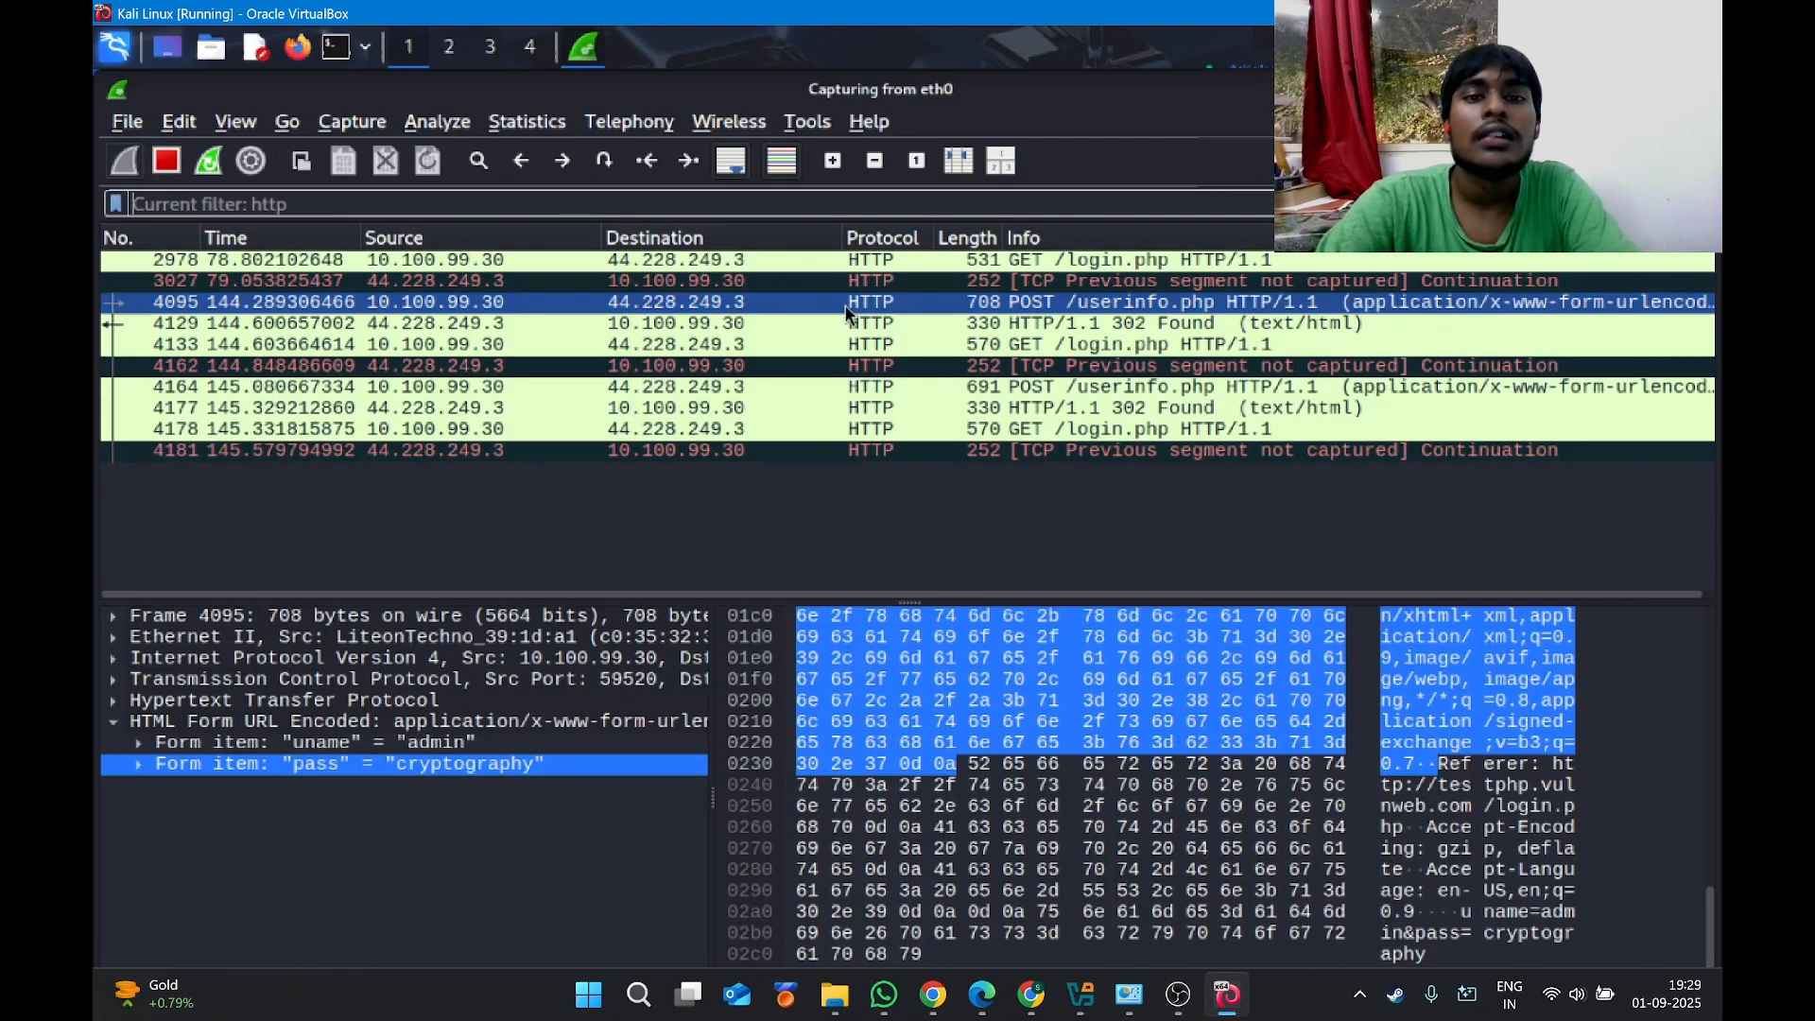
key("Return")
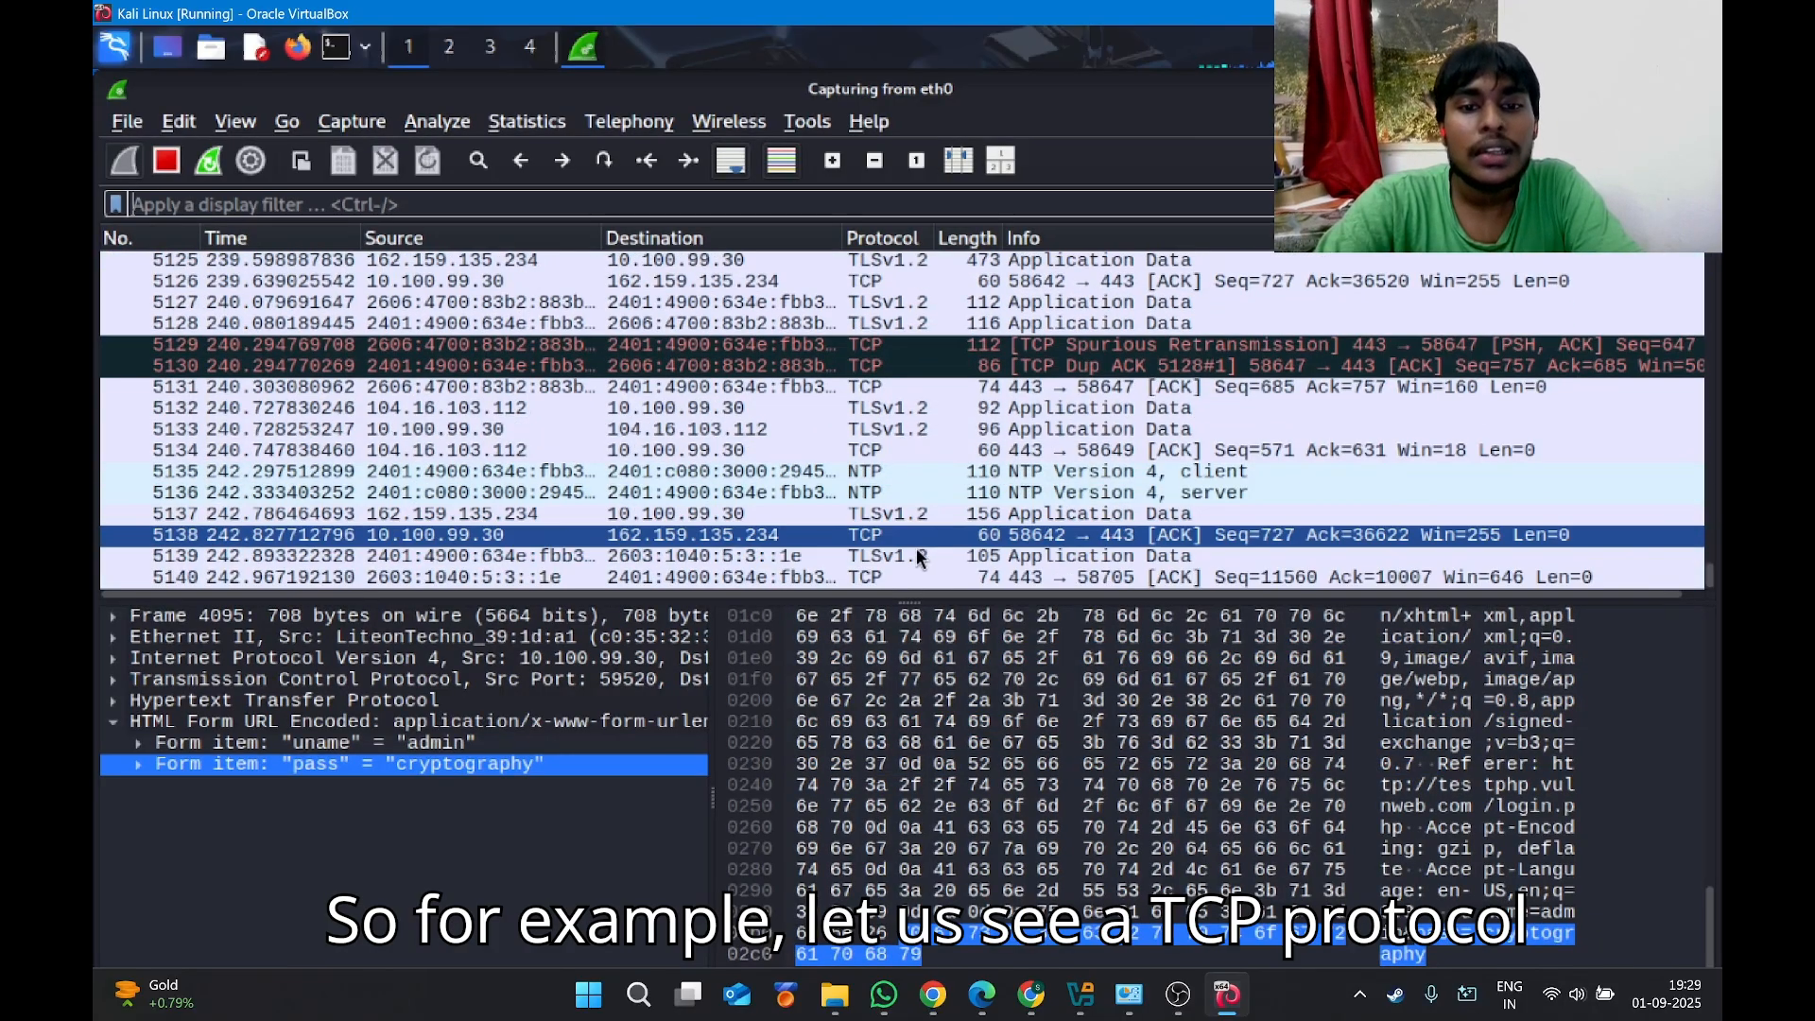
left_click(879, 492)
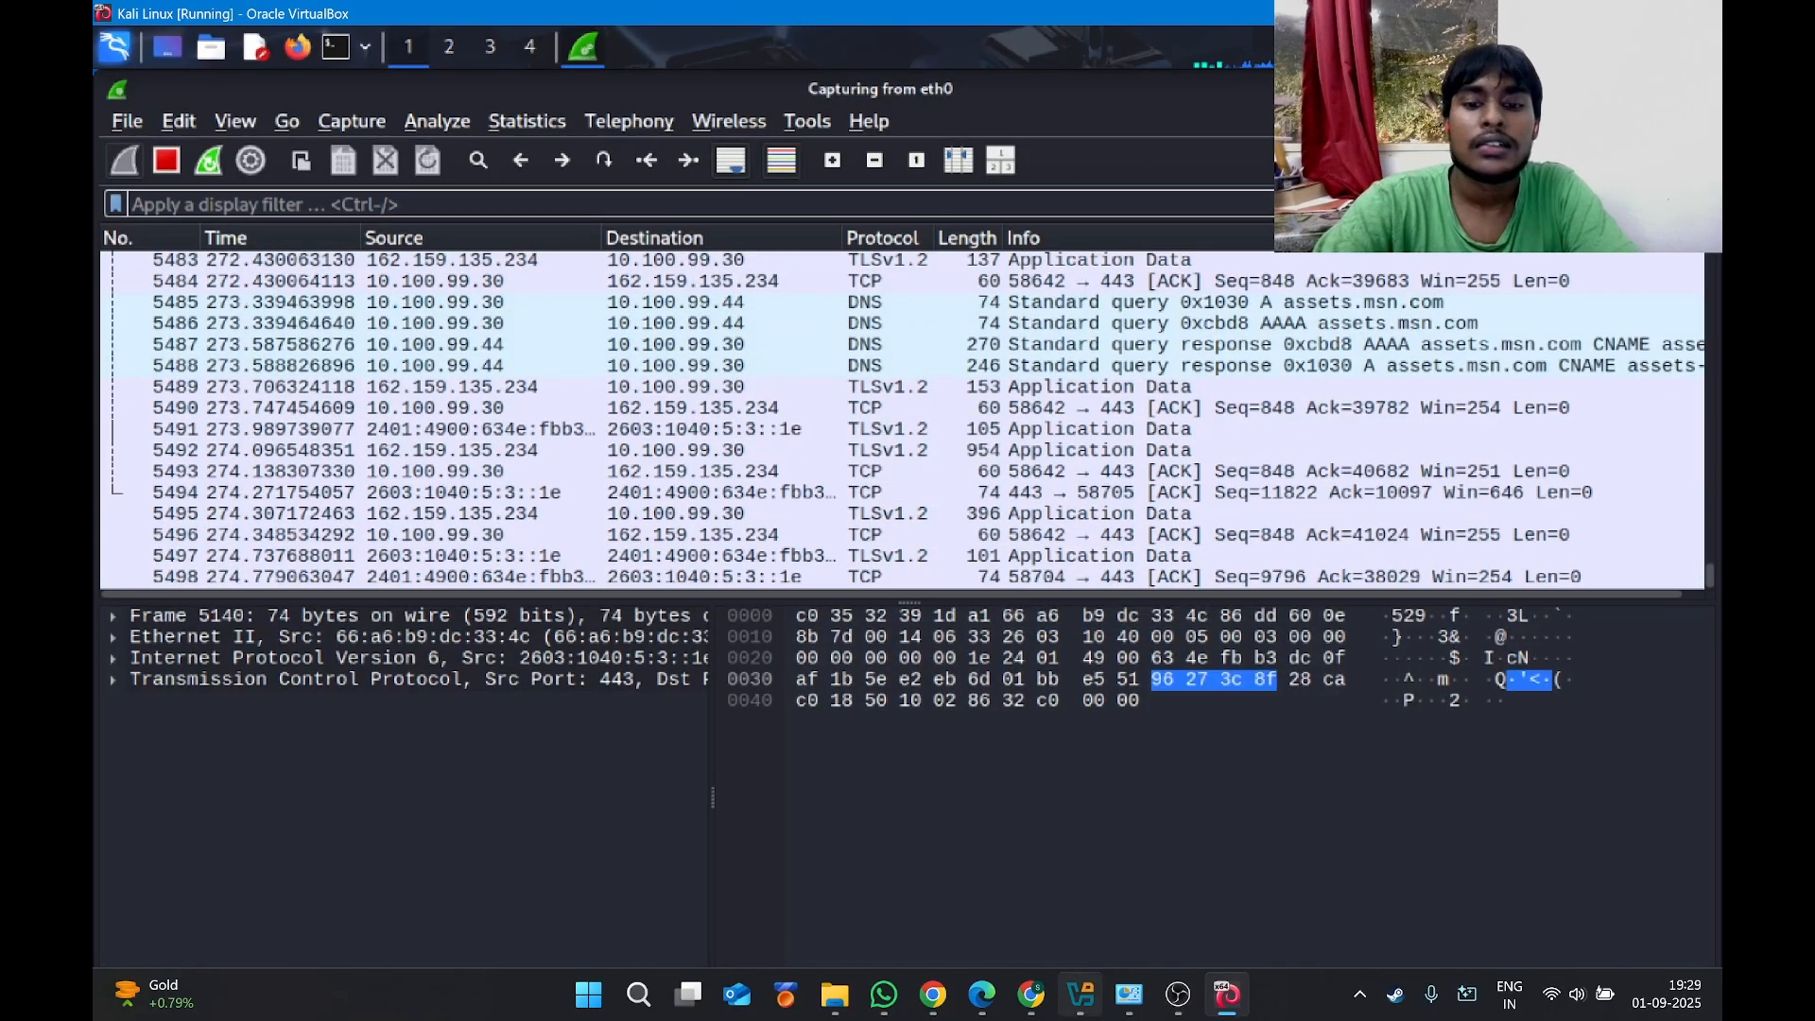
Present the Canva deck full screen, landing on slide 10, HTTP vs HTTPS.
mouse_move(1063, 1003)
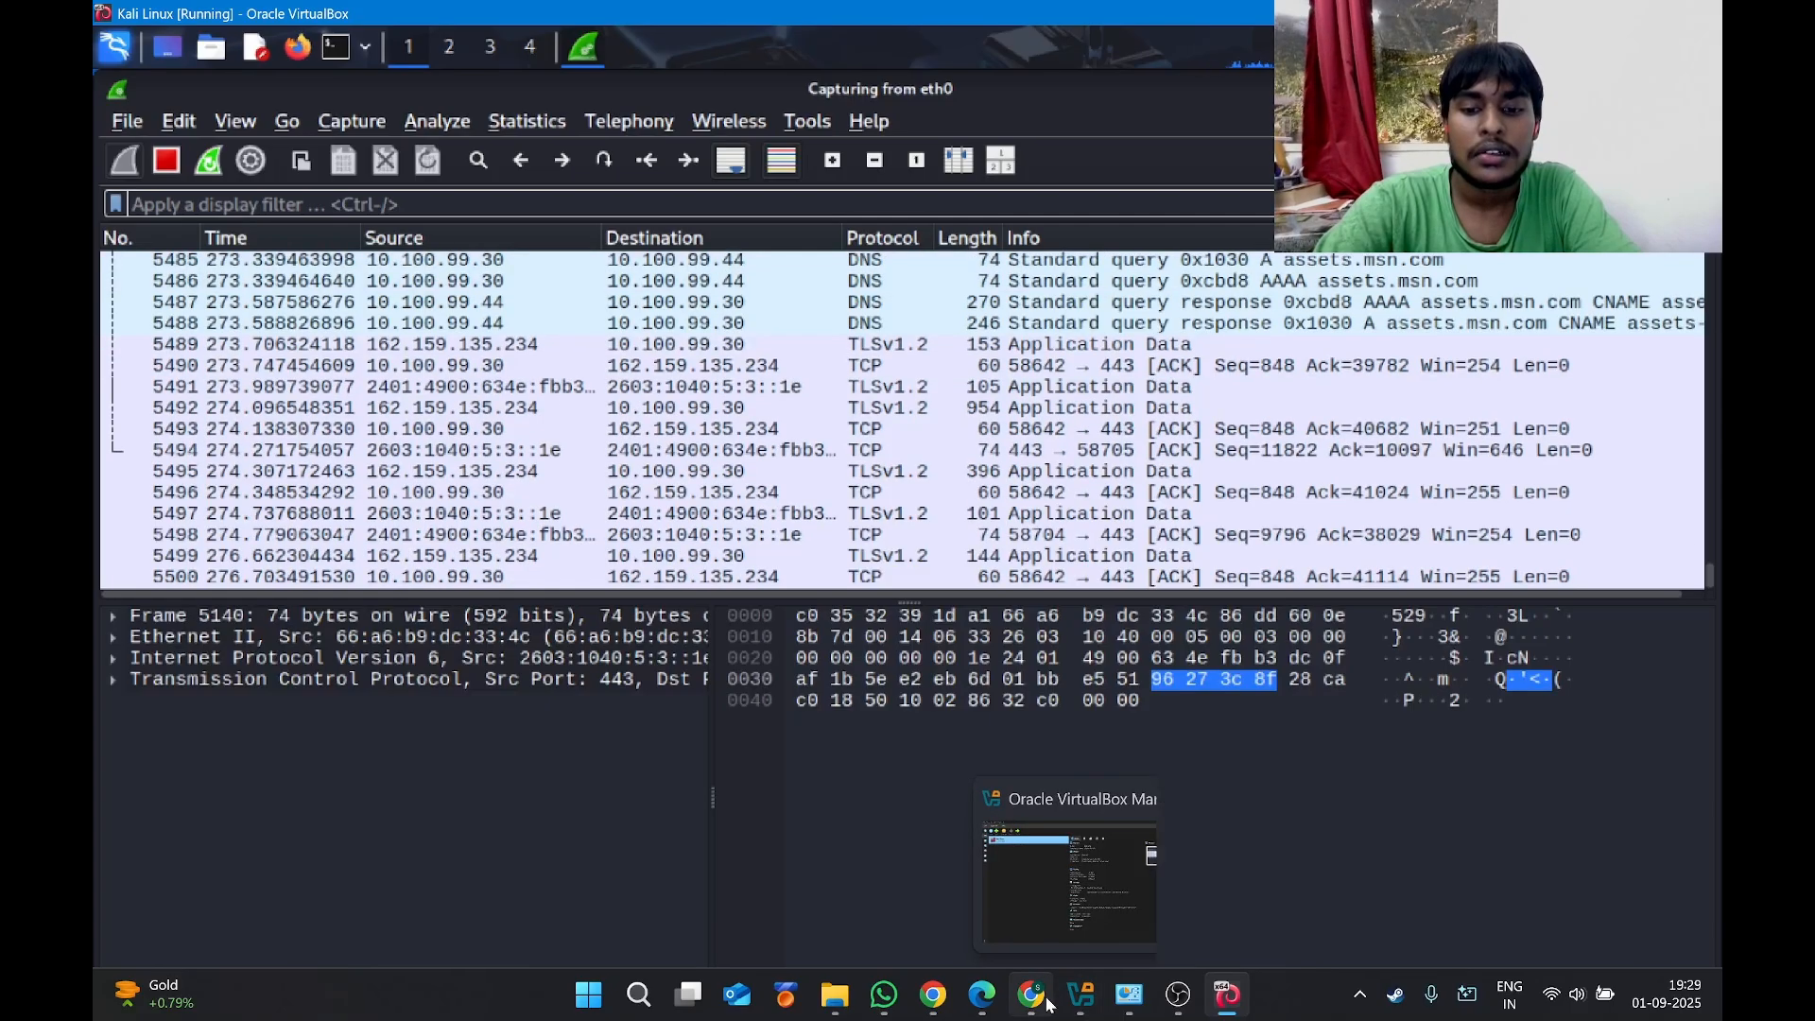
left_click(894, 1002)
left_click(934, 1000)
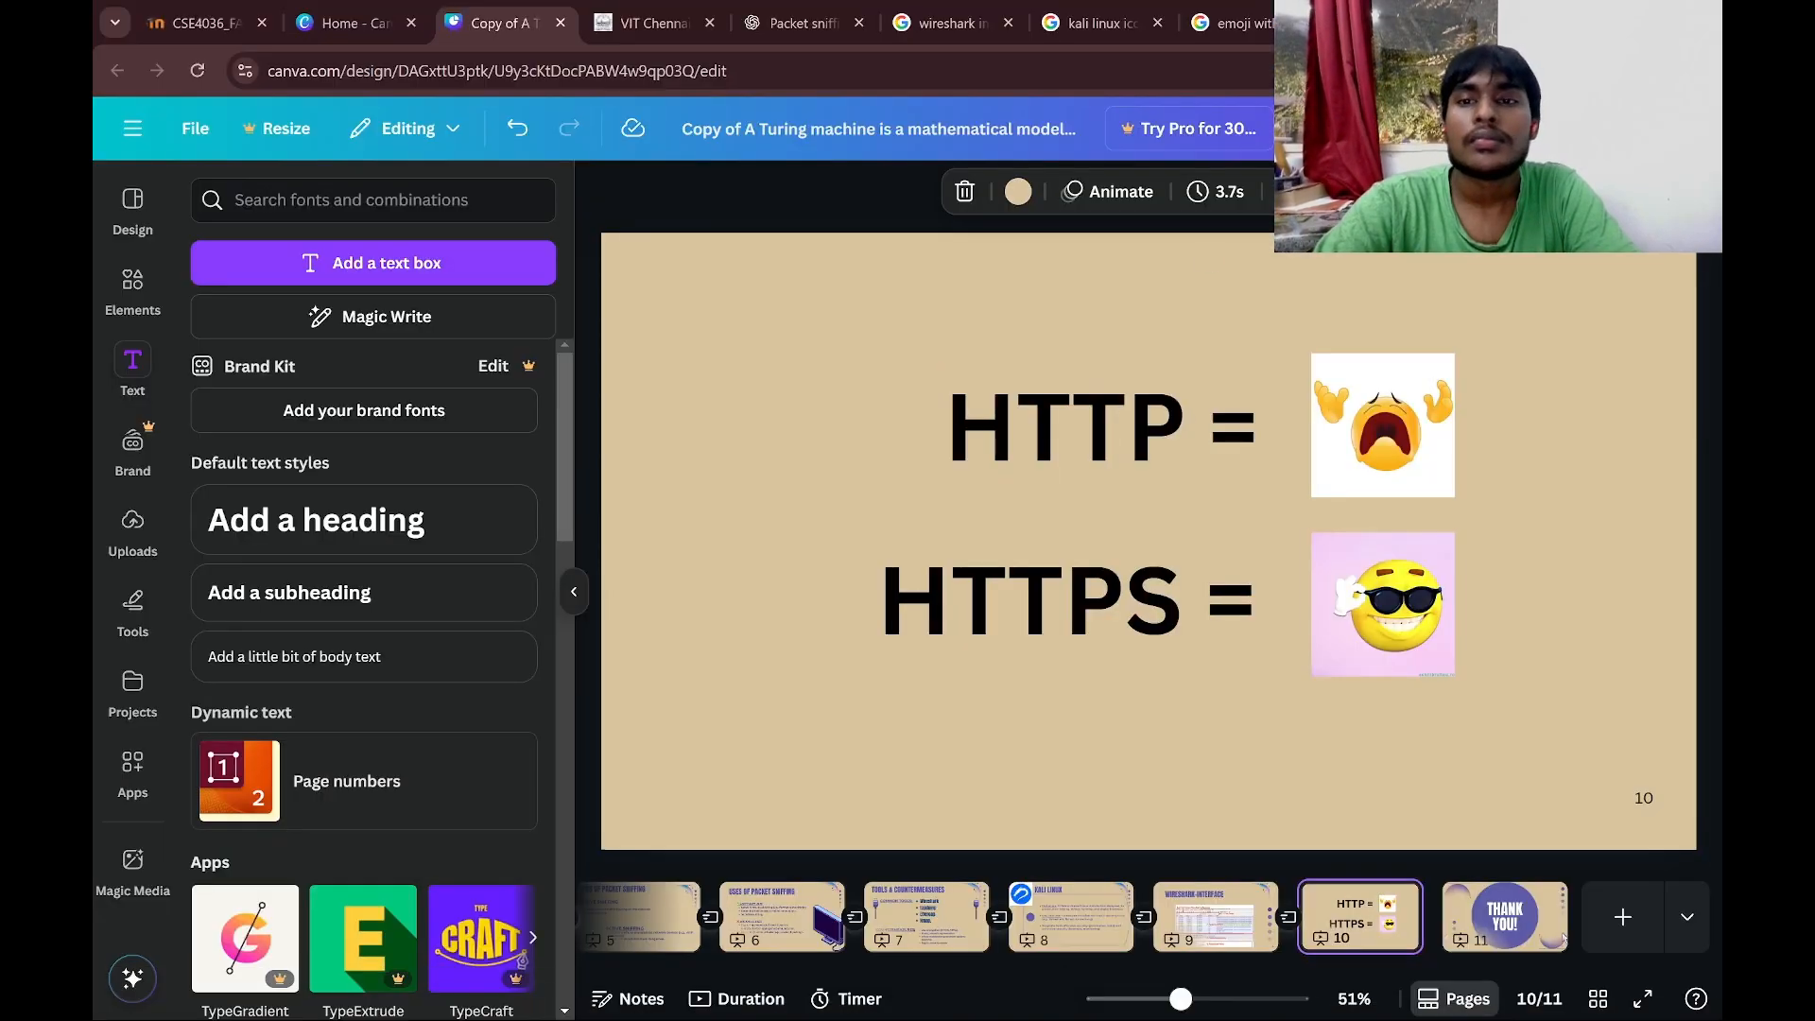
left_click(1640, 128)
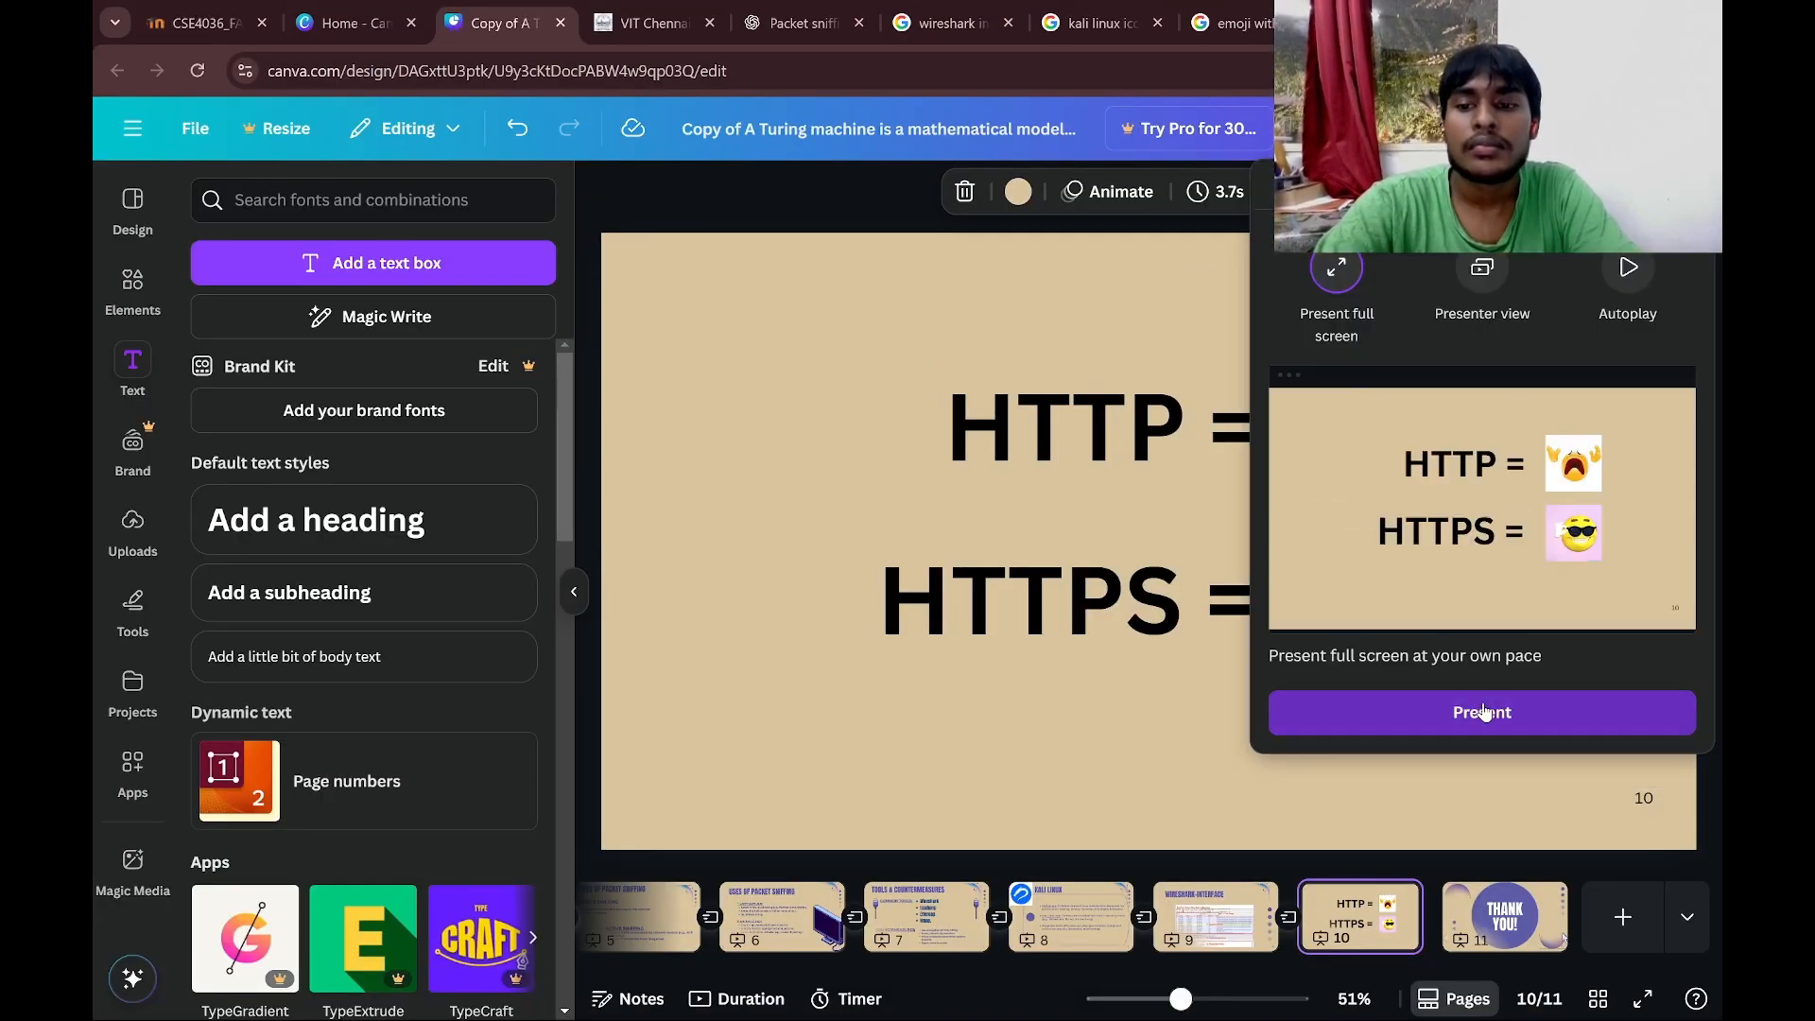
left_click(1483, 713)
left_click(868, 451)
left_click(413, 588)
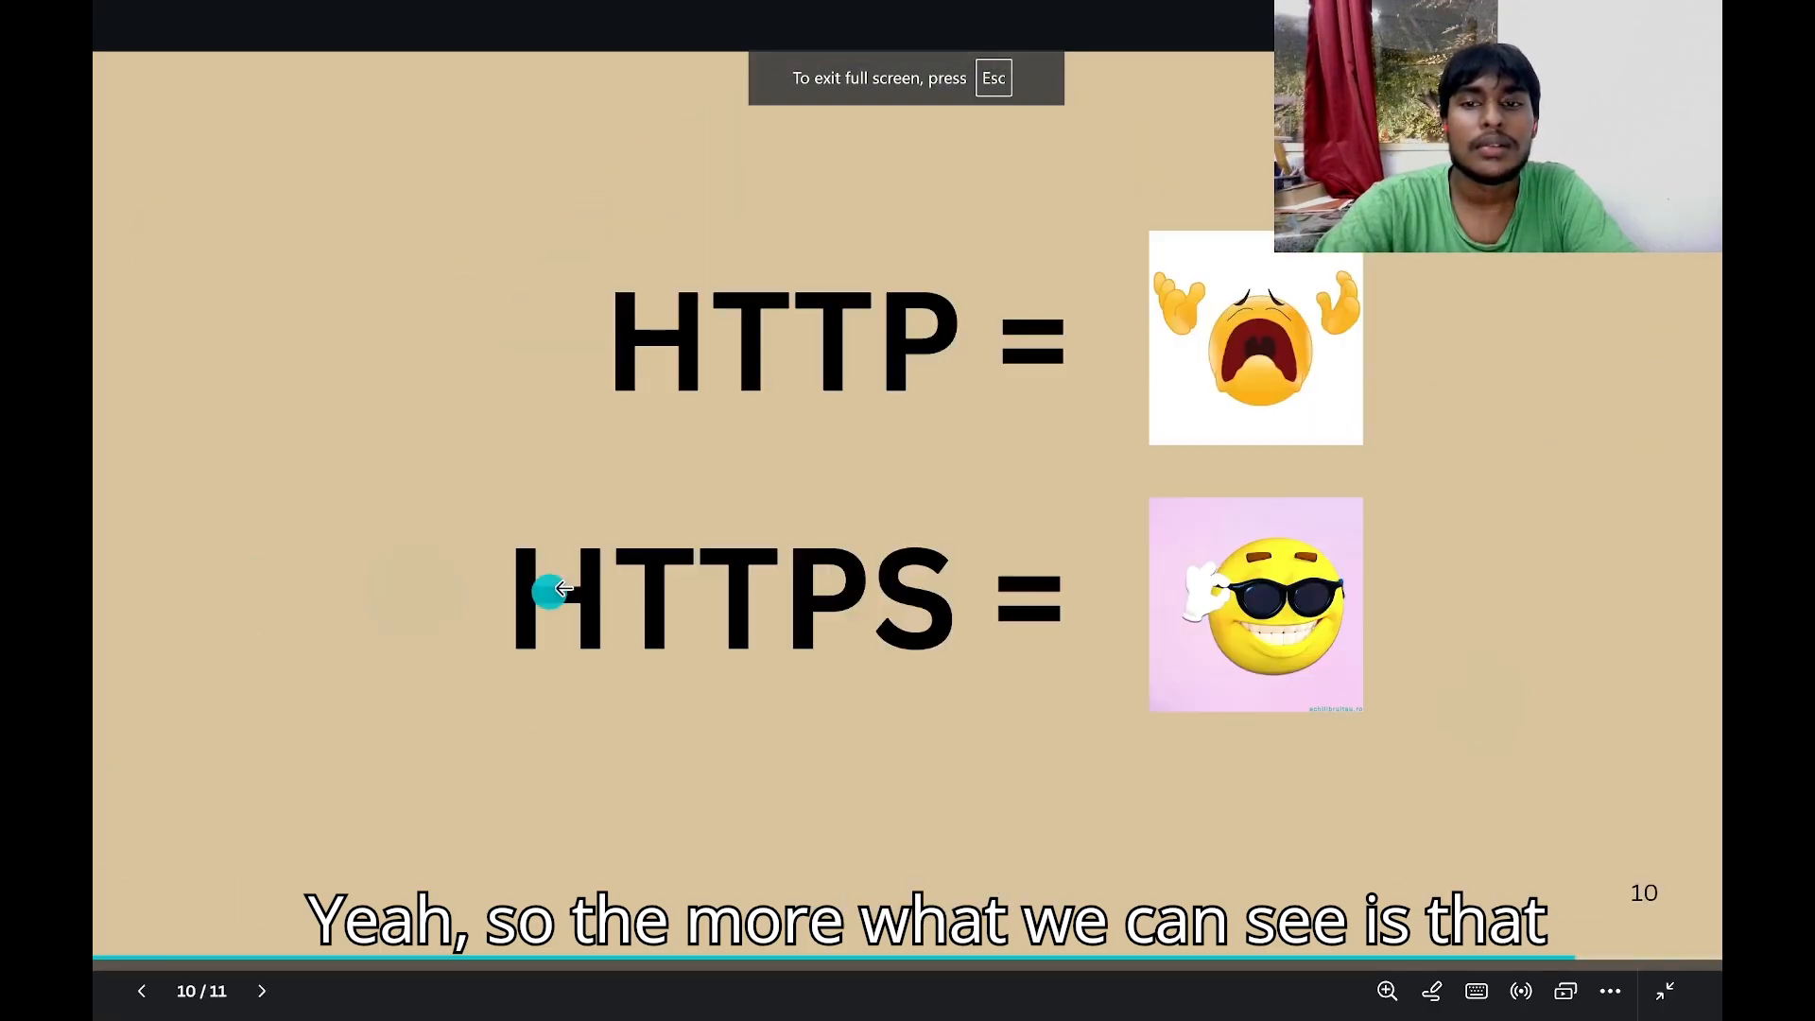